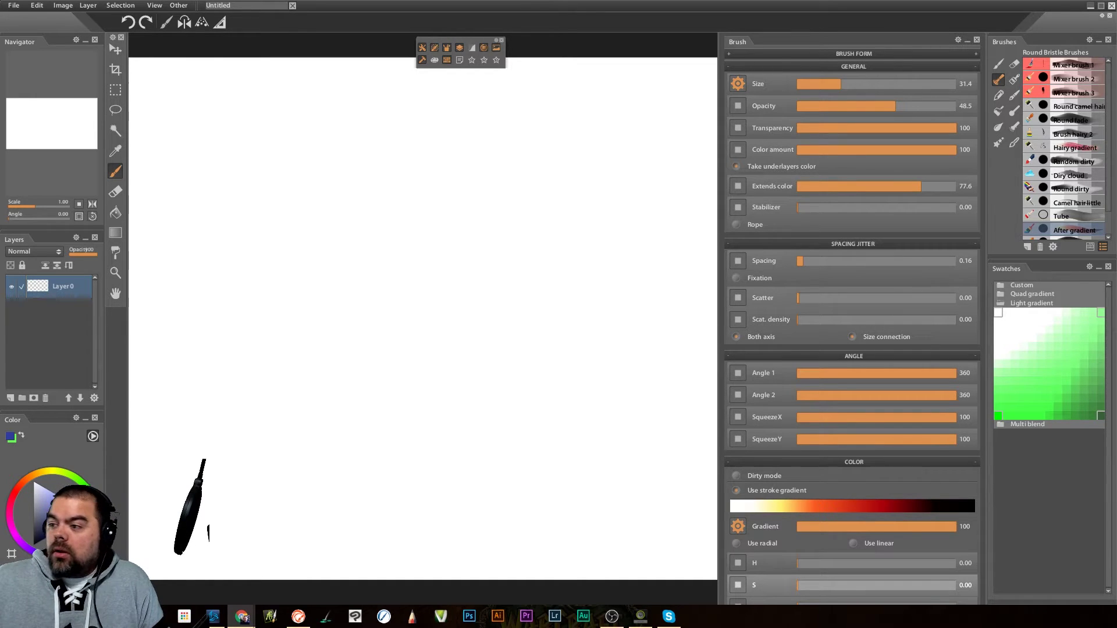
Switch to the browser to read the version 1.53 entries in the Paintstorm Studio changelog, and return to the painting canvas.
{"action": "left_click", "coordinate": [241, 616]}
{"action": "double_click", "coordinate": [642, 5]}
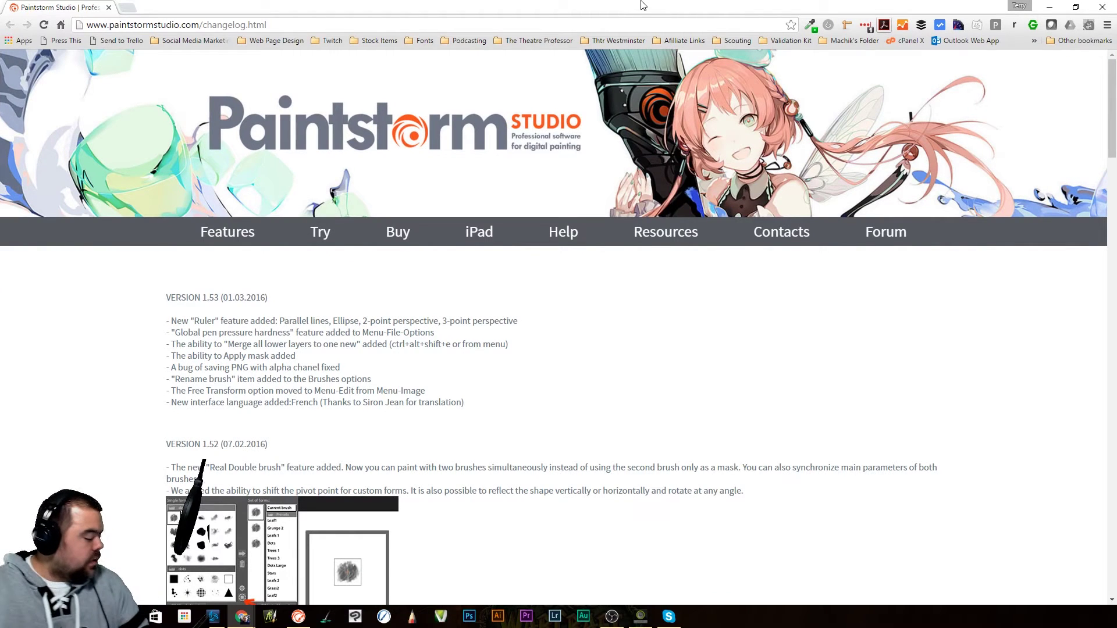
{"action": "scroll", "coordinate": [523, 288], "scroll_direction": "down", "scroll_amount": 2}
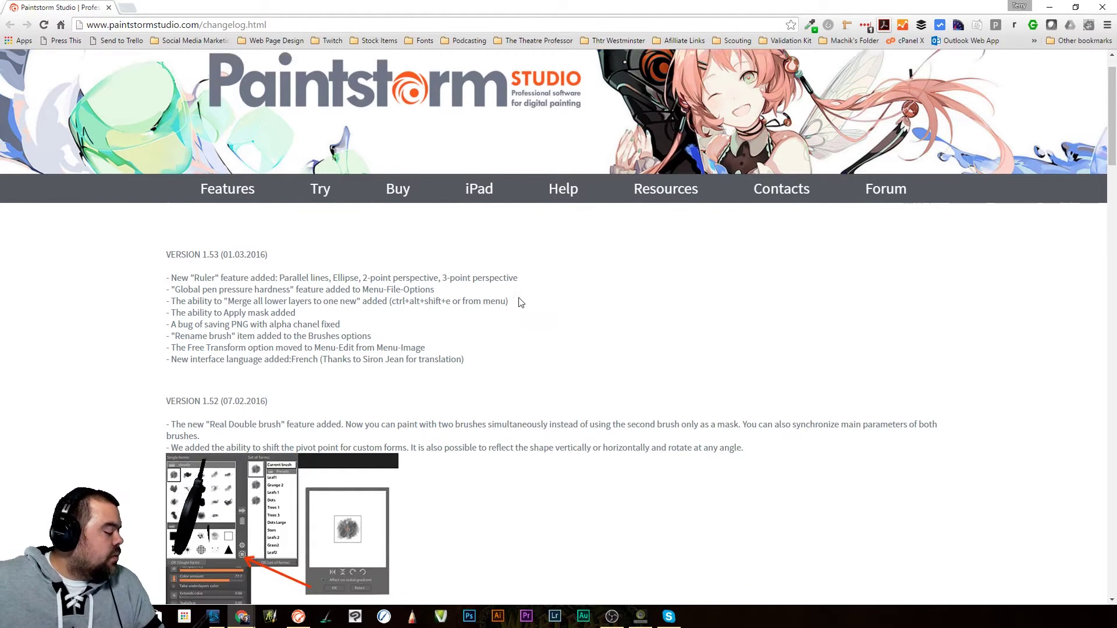
{"action": "scroll", "coordinate": [524, 285], "scroll_direction": "down", "scroll_amount": 1}
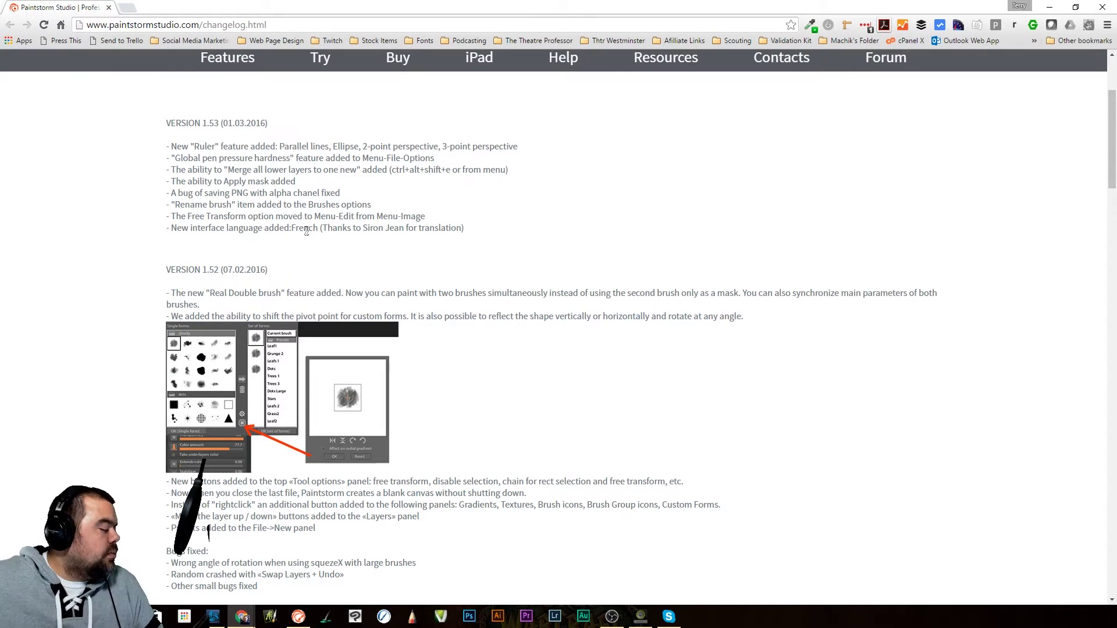
{"action": "scroll", "coordinate": [250, 282], "scroll_direction": "up", "scroll_amount": 3}
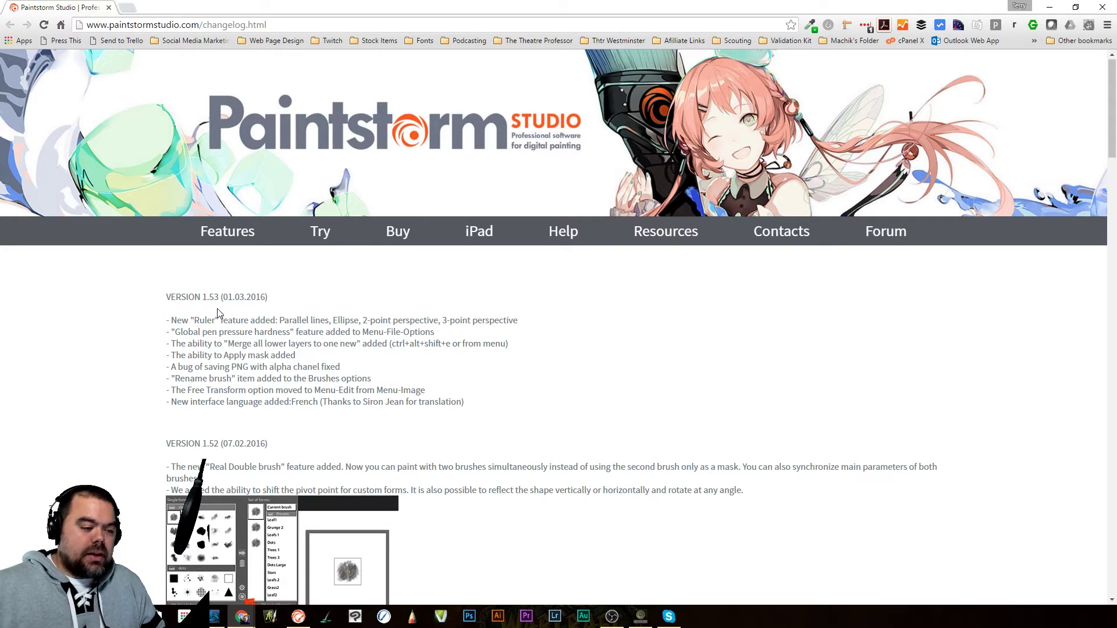
{"action": "left_click", "coordinate": [1048, 7]}
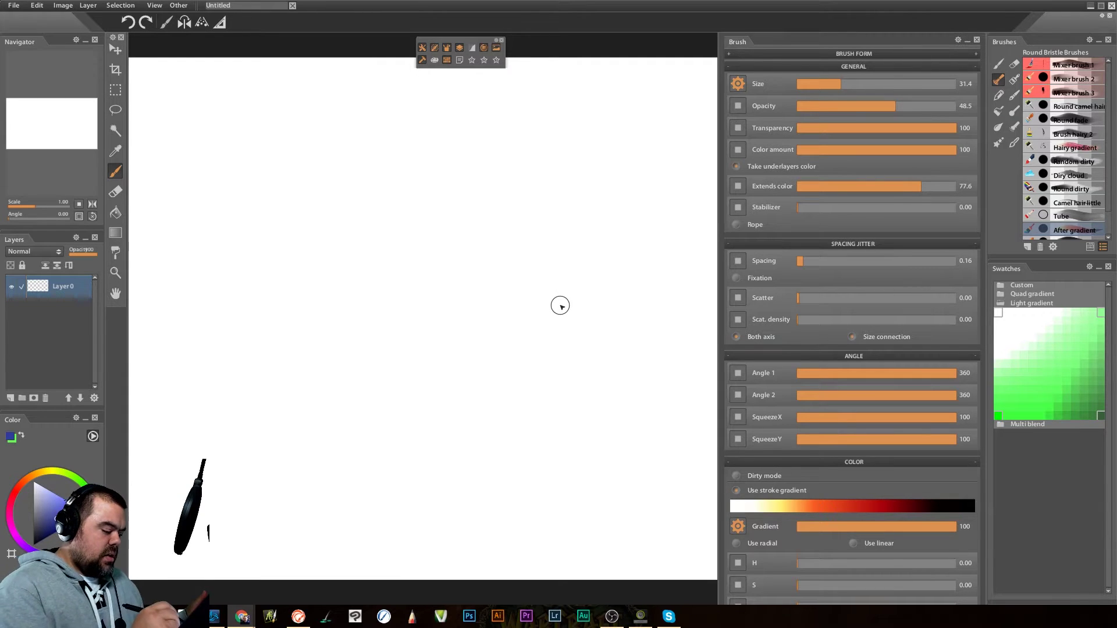
Paint an angular gradient outline mid-canvas, and add blue diagonal strokes inside and beside it with the Brush preset from Main Brushes.
{"action": "mouse_move", "coordinate": [551, 320]}
{"action": "left_mouse_down"}
{"action": "mouse_move", "coordinate": [431, 459]}
{"action": "mouse_move", "coordinate": [412, 367]}
{"action": "mouse_move", "coordinate": [448, 307]}
{"action": "mouse_move", "coordinate": [585, 229]}
{"action": "mouse_move", "coordinate": [588, 429]}
{"action": "mouse_move", "coordinate": [541, 447]}
{"action": "left_mouse_up"}
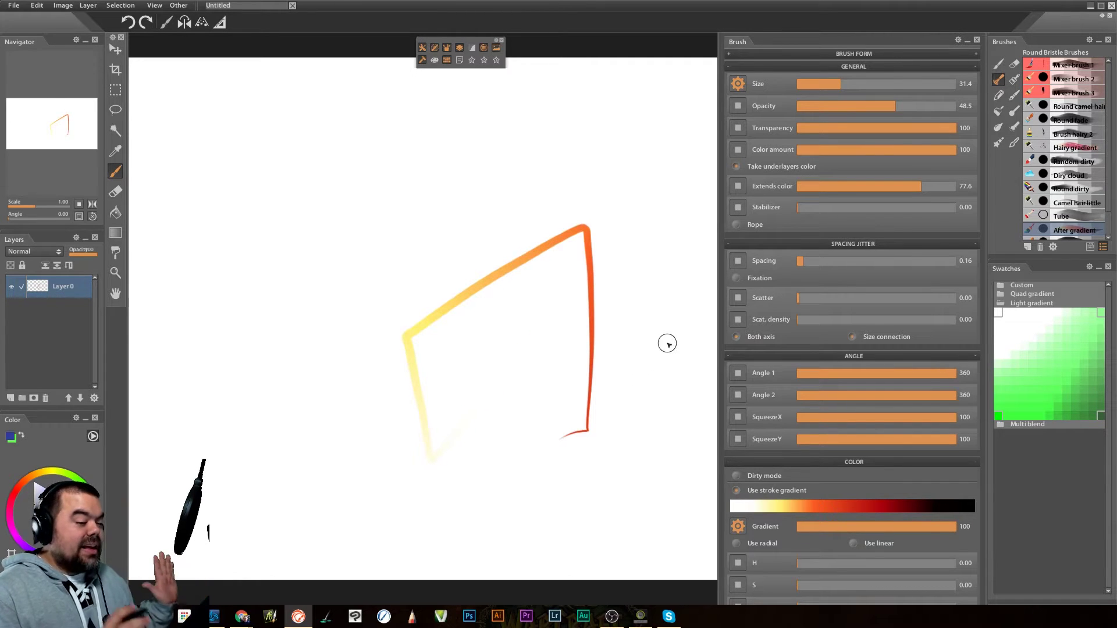
{"action": "left_click", "coordinate": [998, 63]}
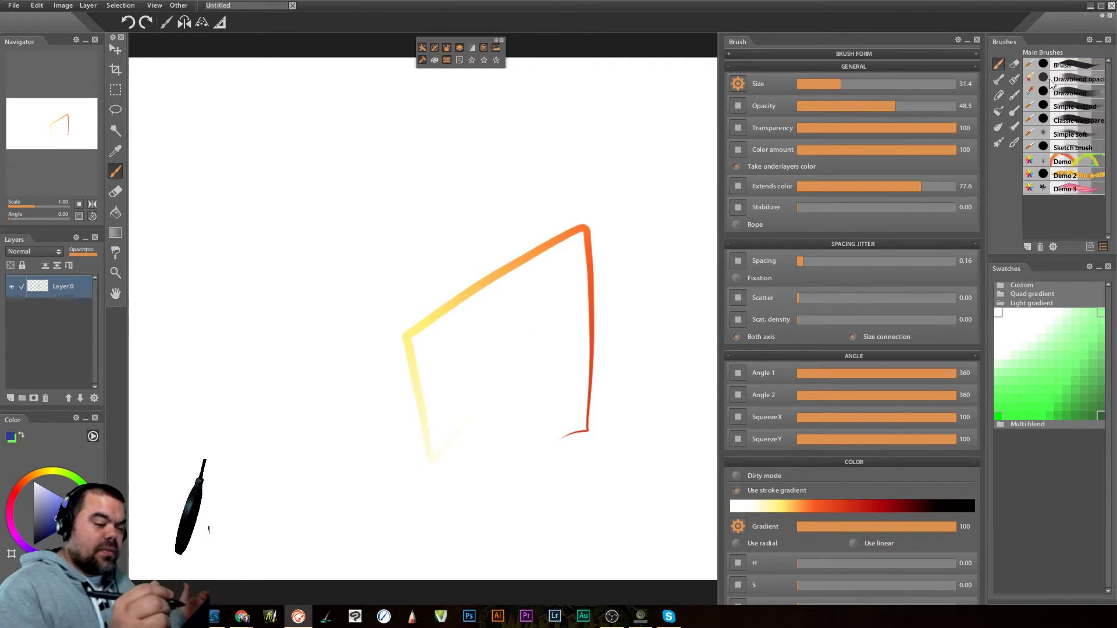
{"action": "left_click", "coordinate": [1062, 65]}
{"action": "mouse_move", "coordinate": [445, 386]}
{"action": "left_mouse_down"}
{"action": "mouse_move", "coordinate": [519, 309]}
{"action": "mouse_move", "coordinate": [535, 318]}
{"action": "left_mouse_up"}
{"action": "left_click_drag", "start_coordinate": [505, 364], "coordinate": [567, 310]}
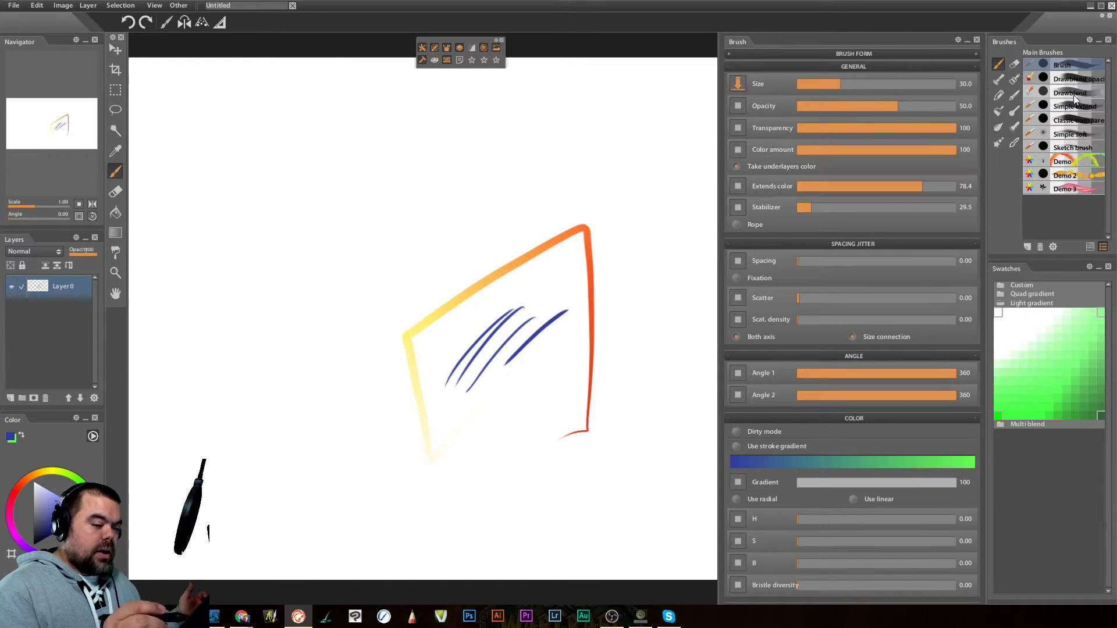
{"action": "left_click_drag", "start_coordinate": [337, 342], "coordinate": [429, 221]}
{"action": "mouse_move", "coordinate": [336, 361]}
{"action": "left_mouse_down"}
{"action": "mouse_move", "coordinate": [442, 224]}
{"action": "mouse_move", "coordinate": [473, 218]}
{"action": "left_mouse_up"}
{"action": "mouse_move", "coordinate": [355, 376]}
{"action": "left_mouse_down"}
{"action": "mouse_move", "coordinate": [482, 230]}
{"action": "mouse_move", "coordinate": [437, 306]}
{"action": "left_mouse_up"}
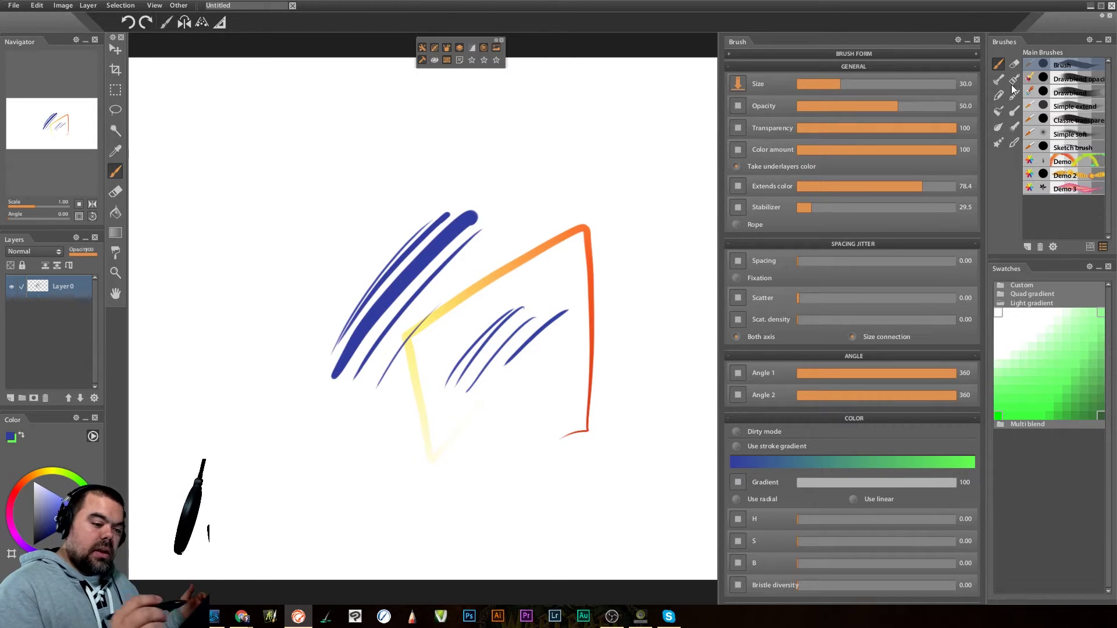
Paint overlapping translucent blue strokes to the right of the gradient outline with the Classic transparent brush.
{"action": "left_click", "coordinate": [1080, 121]}
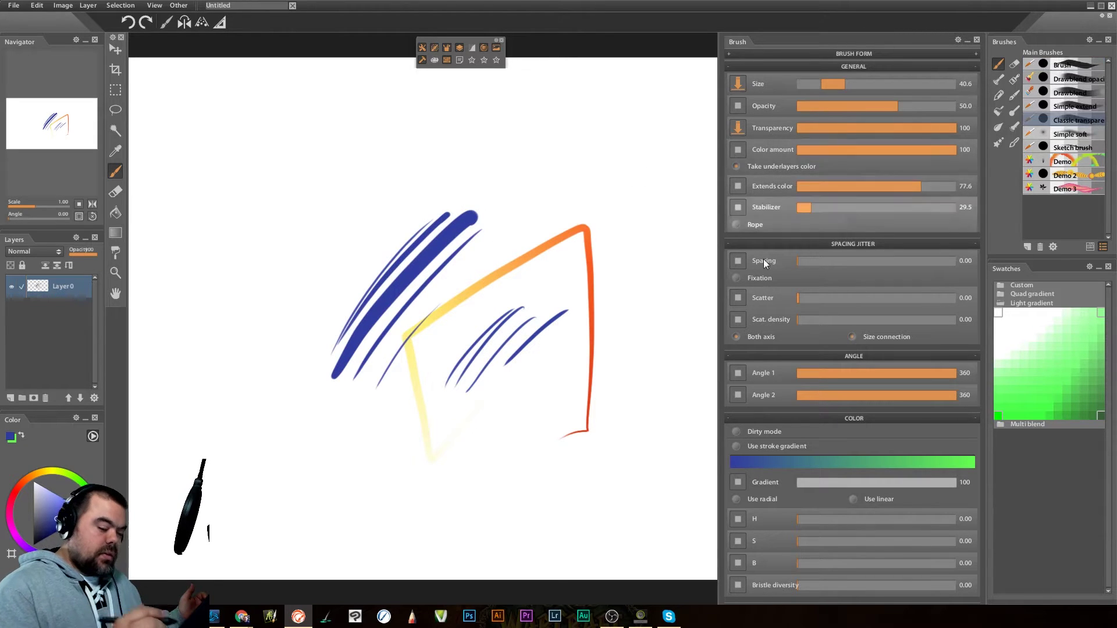
{"action": "mouse_move", "coordinate": [663, 315]}
{"action": "left_mouse_down"}
{"action": "mouse_move", "coordinate": [576, 483]}
{"action": "mouse_move", "coordinate": [664, 313]}
{"action": "mouse_move", "coordinate": [616, 408]}
{"action": "mouse_move", "coordinate": [643, 350]}
{"action": "mouse_move", "coordinate": [608, 483]}
{"action": "left_mouse_up"}
{"action": "mouse_move", "coordinate": [654, 413]}
{"action": "left_mouse_down"}
{"action": "mouse_move", "coordinate": [648, 336]}
{"action": "mouse_move", "coordinate": [668, 294]}
{"action": "mouse_move", "coordinate": [638, 370]}
{"action": "mouse_move", "coordinate": [661, 369]}
{"action": "mouse_move", "coordinate": [655, 407]}
{"action": "left_mouse_up"}
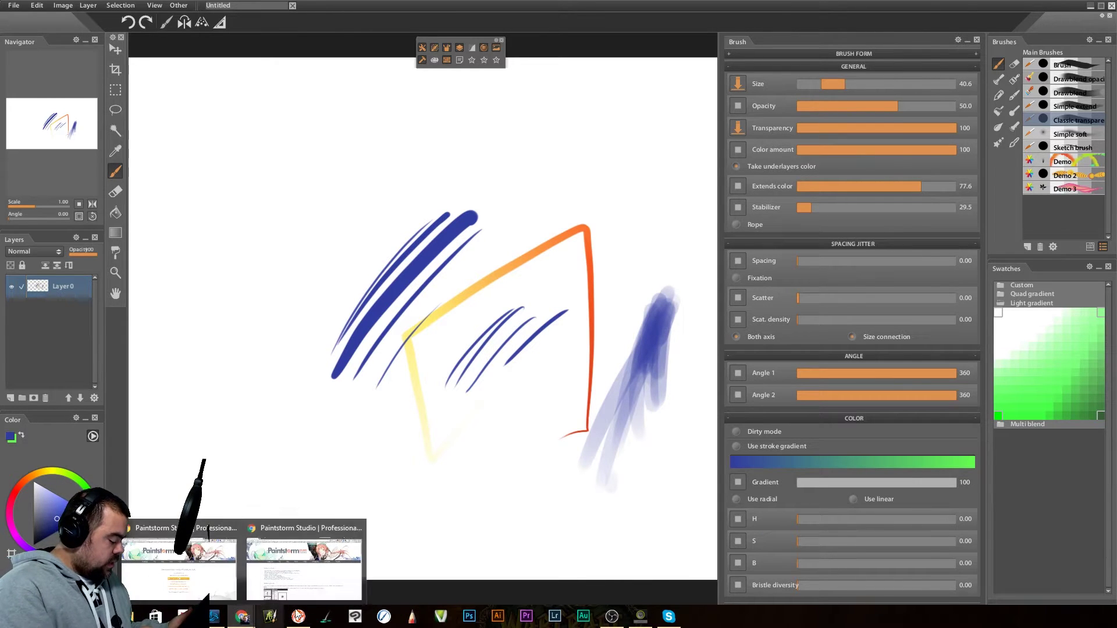
Check the Paintstorm Studio changelog in the browser again and switch back to Paintstorm Studio.
{"action": "left_click", "coordinate": [312, 579]}
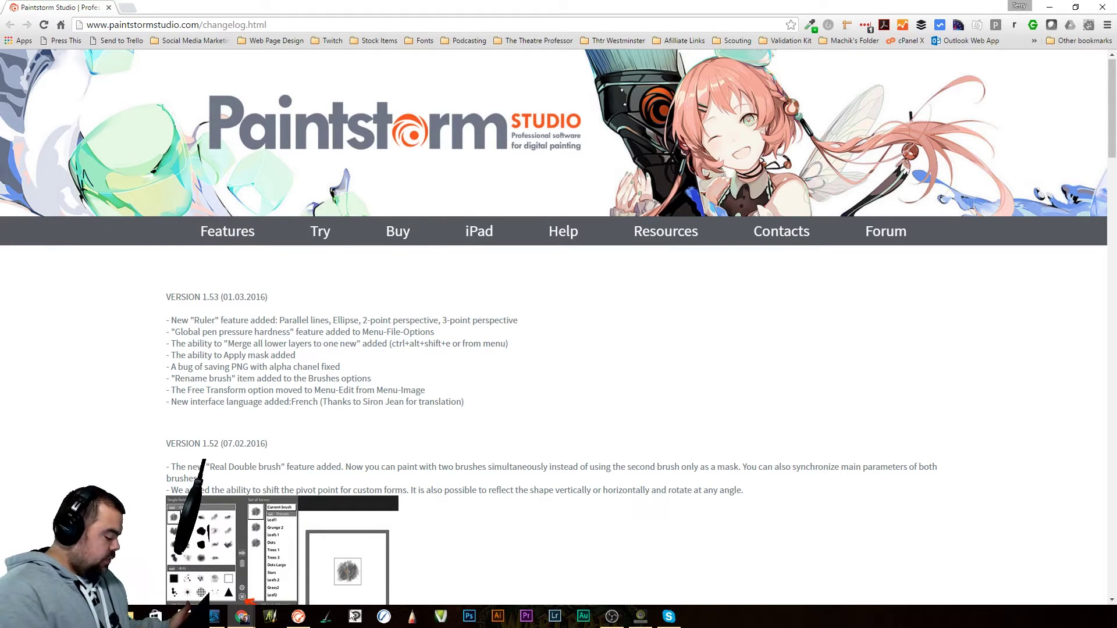
{"action": "right_click", "coordinate": [298, 616]}
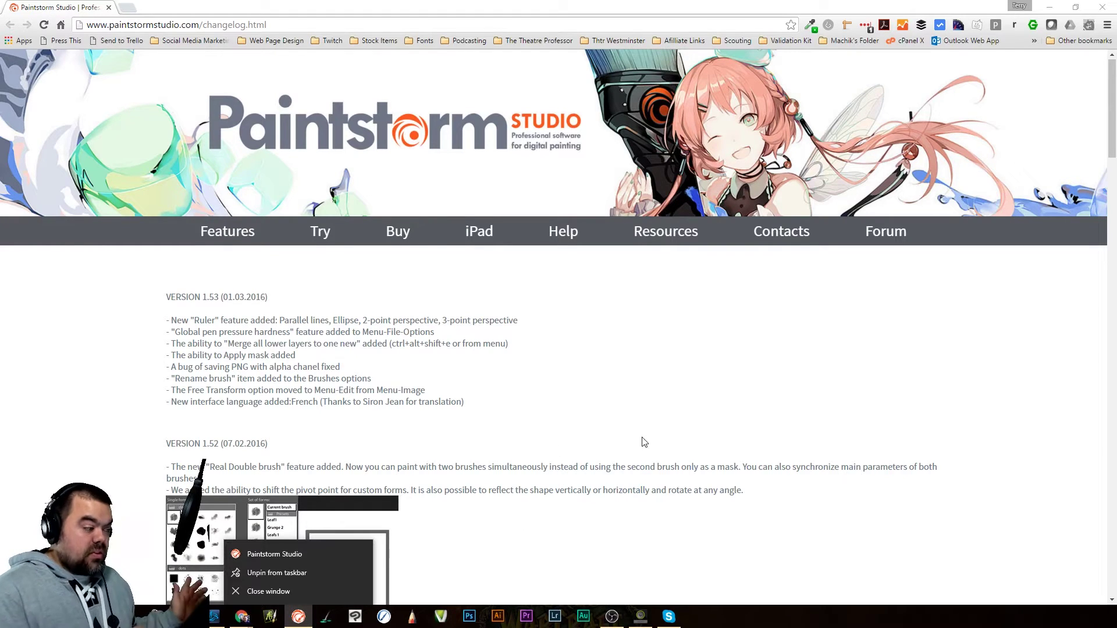
{"action": "left_click", "coordinate": [394, 541]}
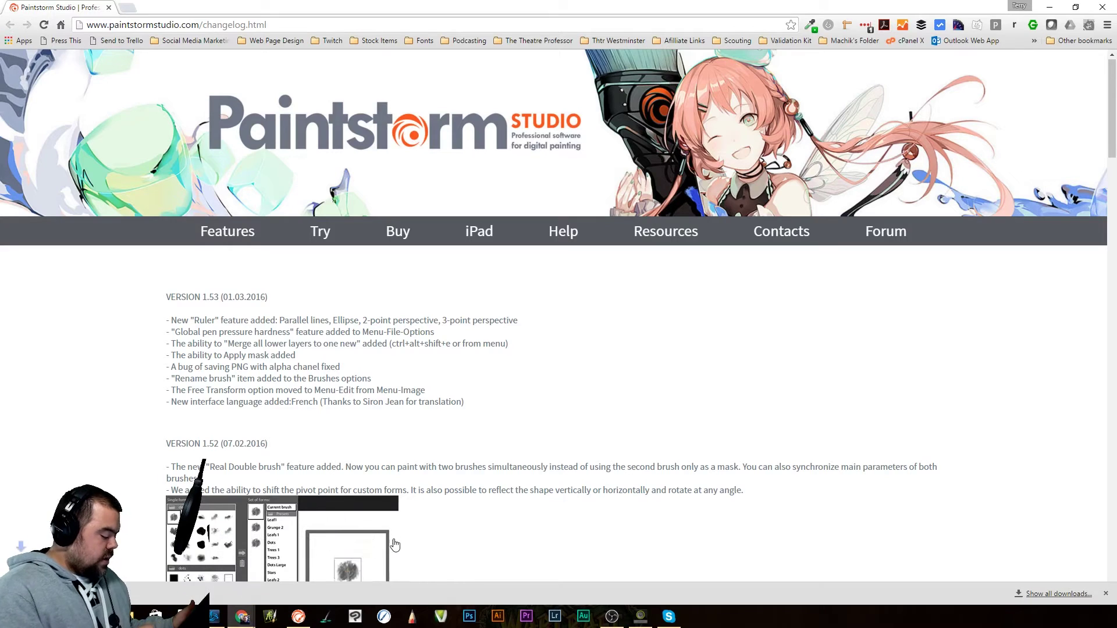
{"action": "left_click", "coordinate": [300, 621]}
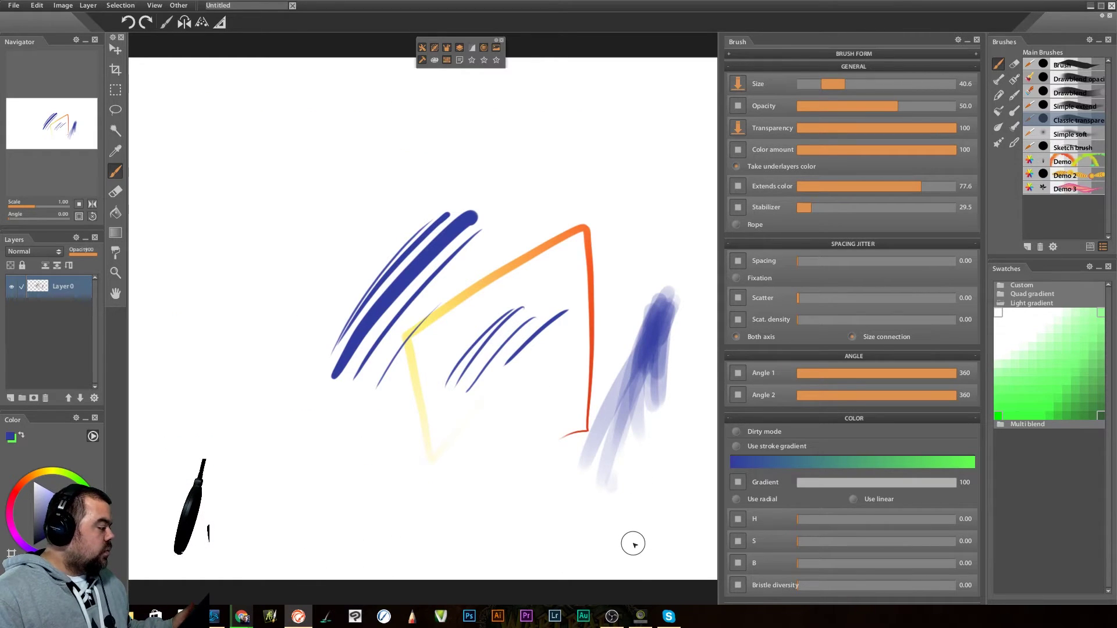
Turn on the perspective guide, raise its vanishing point to the top of the blue strokes, and reposition its lower handle.
{"action": "left_click", "coordinate": [202, 22]}
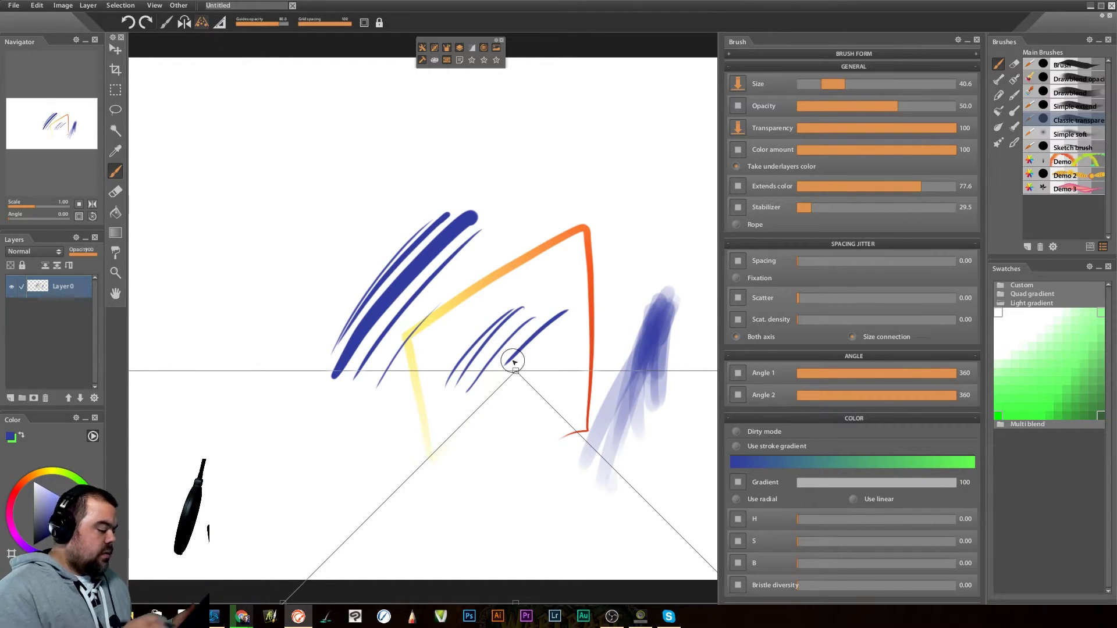
{"action": "left_click_drag", "start_coordinate": [515, 371], "coordinate": [431, 205]}
{"action": "left_click_drag", "start_coordinate": [433, 443], "coordinate": [433, 501]}
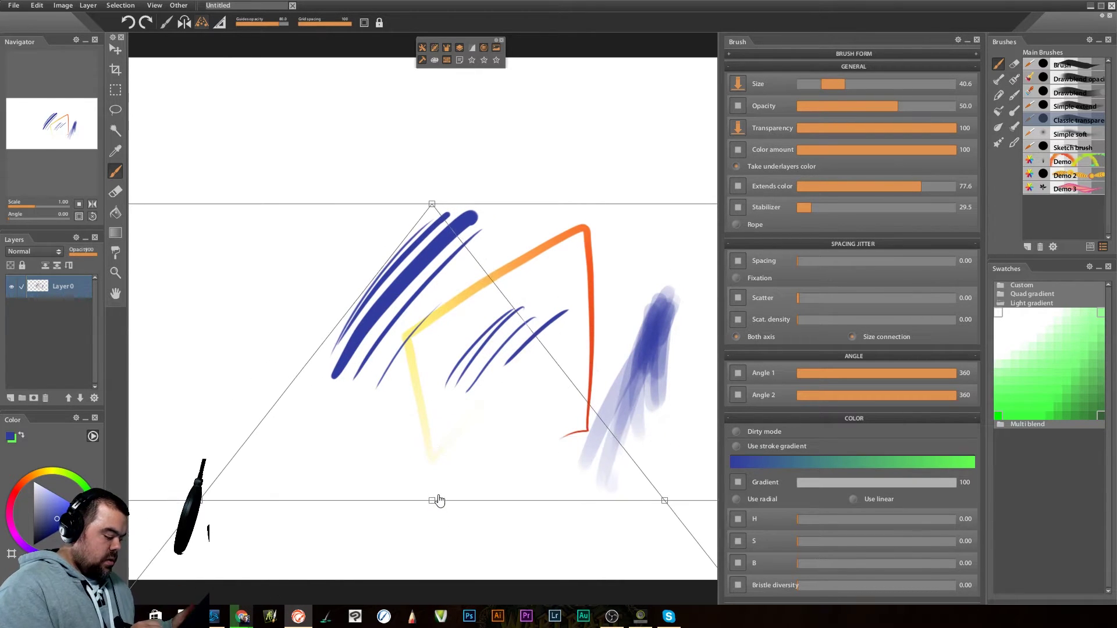
Try translucent strokes running toward the perspective guide's vanishing point, and undo them.
{"action": "left_click_drag", "start_coordinate": [210, 485], "coordinate": [401, 251]}
{"action": "left_click_drag", "start_coordinate": [172, 416], "coordinate": [366, 259]}
{"action": "left_click_drag", "start_coordinate": [157, 356], "coordinate": [391, 233]}
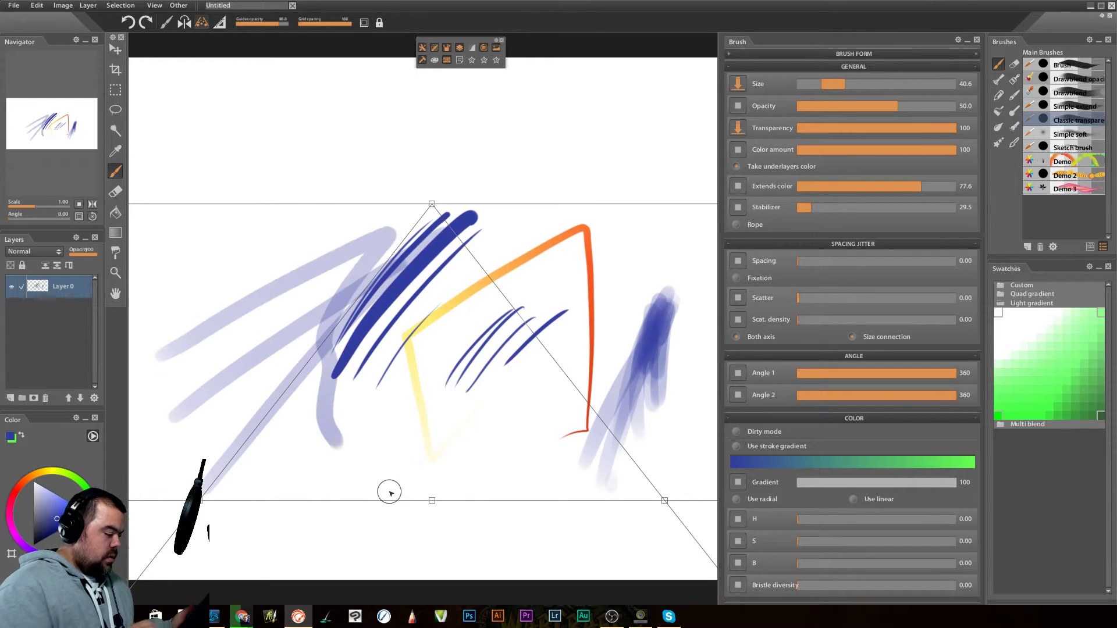
{"action": "key", "text": "ctrl+z"}
{"action": "key", "text": "ctrl+z"}
{"action": "key", "text": "ctrl+z"}
{"action": "key", "text": "ctrl+z"}
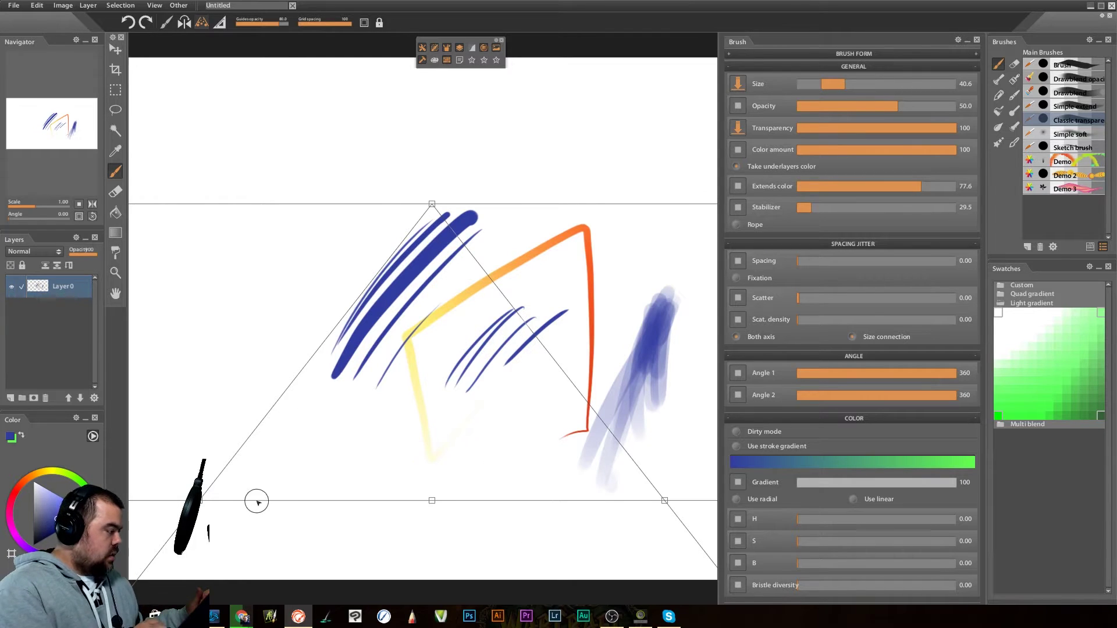
Recenter the perspective guide and switch to the ruler in 2-point perspective mode.
{"action": "left_click", "coordinate": [364, 22]}
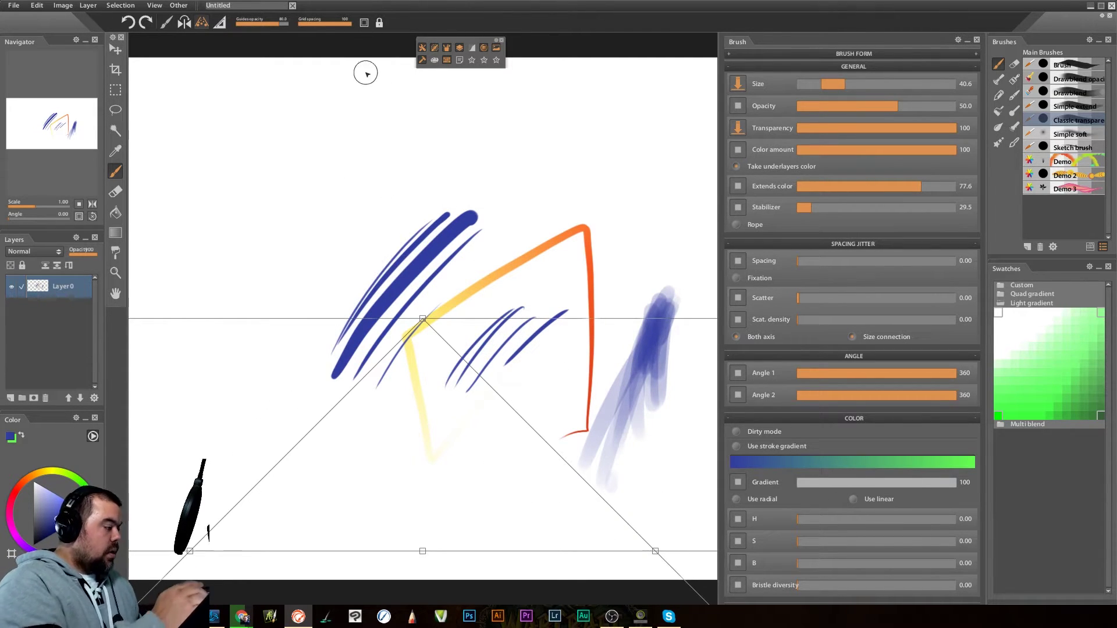
{"action": "left_click", "coordinate": [216, 23]}
{"action": "left_click", "coordinate": [256, 26]}
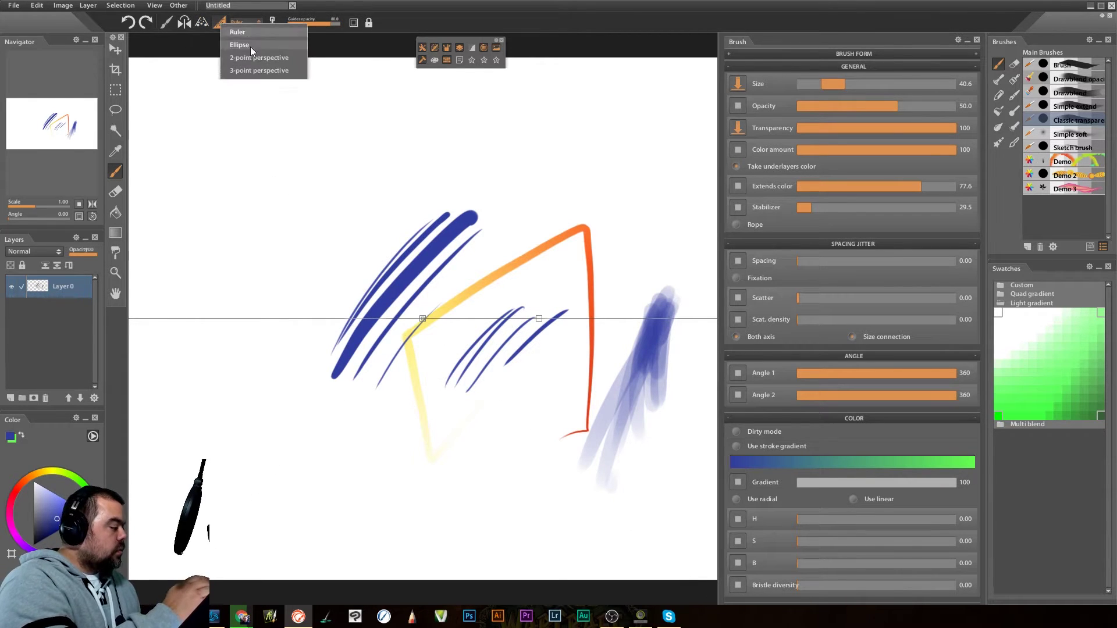
{"action": "left_click", "coordinate": [268, 55]}
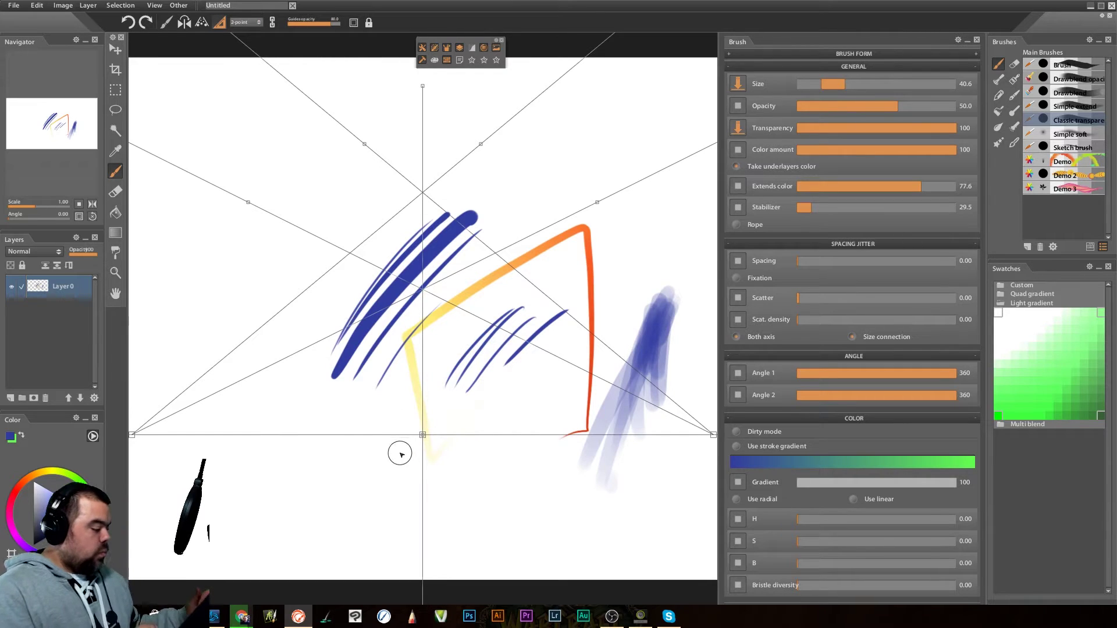
Try two strokes that follow the 2-point perspective ruler, and undo them.
{"action": "left_click_drag", "start_coordinate": [142, 427], "coordinate": [478, 269]}
{"action": "mouse_move", "coordinate": [316, 376]}
{"action": "left_mouse_down"}
{"action": "mouse_move", "coordinate": [524, 274]}
{"action": "mouse_move", "coordinate": [552, 282]}
{"action": "left_mouse_up"}
{"action": "key", "text": "ctrl+z"}
{"action": "key", "text": "ctrl+z"}
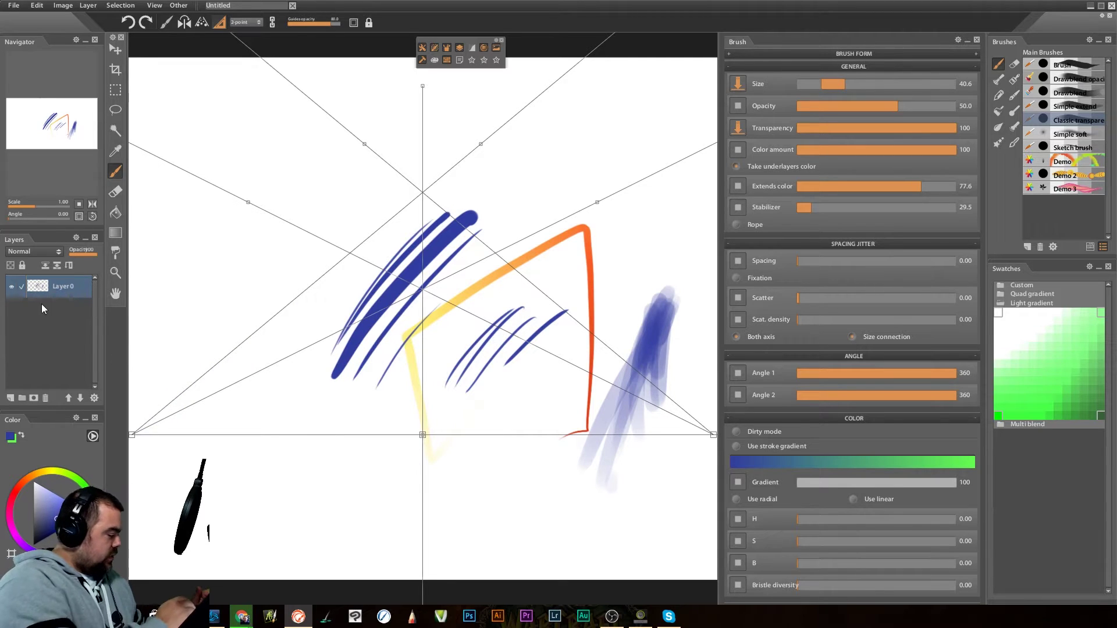
On a new layer with Layer 0 hidden, paint a vertical stroke and several translucent strokes fanning out from the left vanishing point.
{"action": "left_click", "coordinate": [12, 399]}
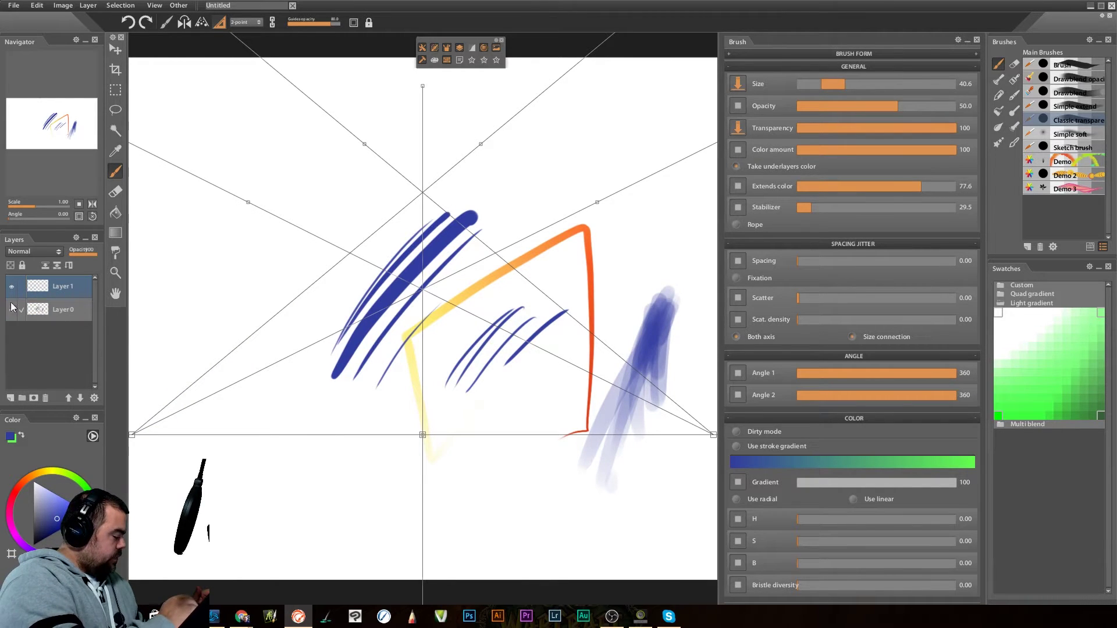
{"action": "left_click", "coordinate": [11, 309]}
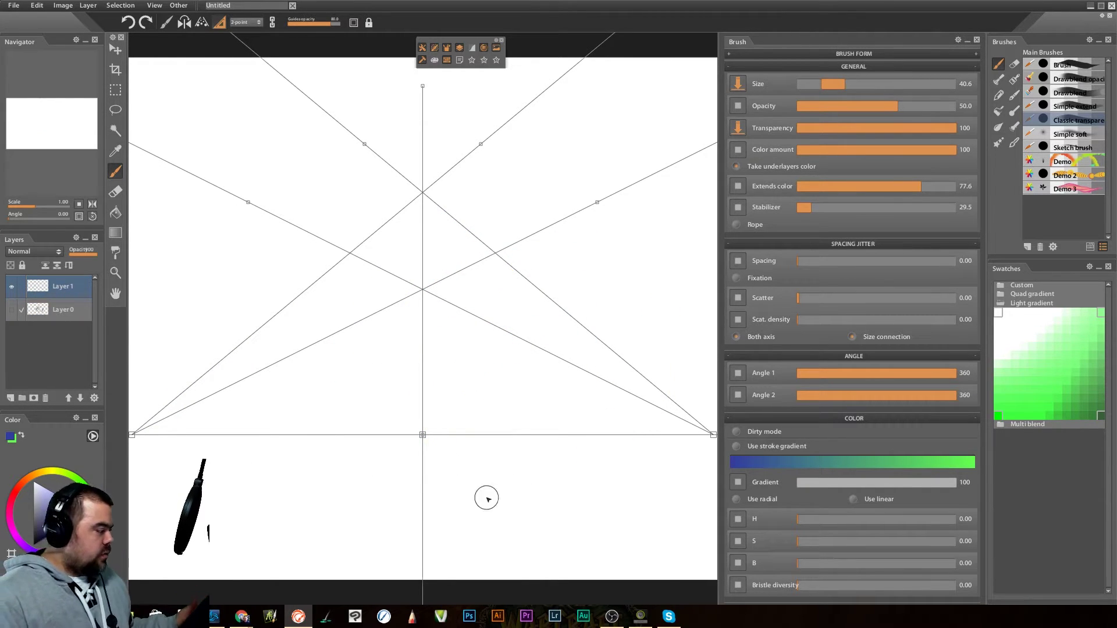
{"action": "mouse_move", "coordinate": [252, 529]}
{"action": "left_mouse_down"}
{"action": "mouse_move", "coordinate": [375, 356]}
{"action": "mouse_move", "coordinate": [456, 264]}
{"action": "left_mouse_up"}
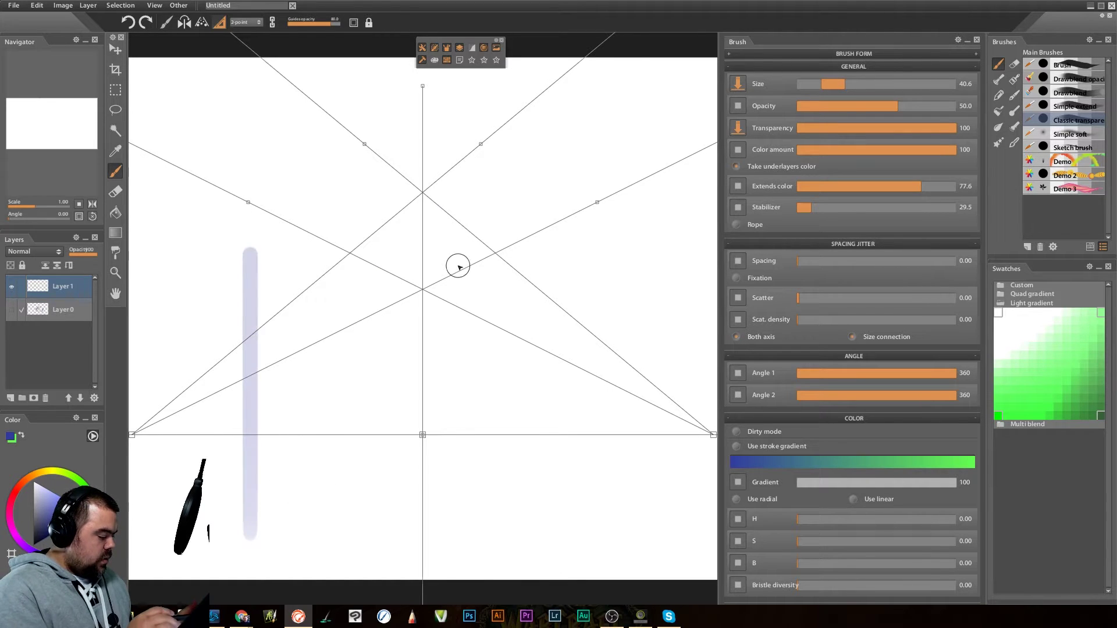
{"action": "mouse_move", "coordinate": [203, 469]}
{"action": "left_mouse_down"}
{"action": "mouse_move", "coordinate": [499, 293]}
{"action": "mouse_move", "coordinate": [586, 254]}
{"action": "left_mouse_up"}
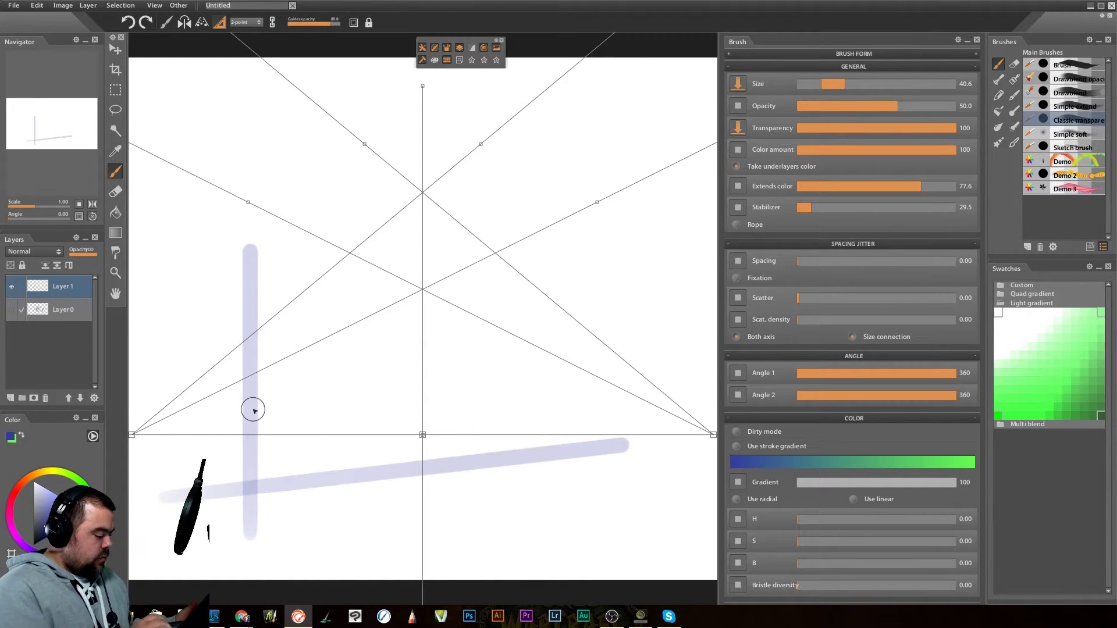
{"action": "left_click_drag", "start_coordinate": [137, 424], "coordinate": [571, 228]}
{"action": "mouse_move", "coordinate": [177, 413]}
{"action": "left_mouse_down"}
{"action": "mouse_move", "coordinate": [402, 279]}
{"action": "mouse_move", "coordinate": [488, 242]}
{"action": "left_mouse_up"}
{"action": "mouse_move", "coordinate": [145, 424]}
{"action": "left_mouse_down"}
{"action": "mouse_move", "coordinate": [256, 313]}
{"action": "mouse_move", "coordinate": [394, 202]}
{"action": "left_mouse_up"}
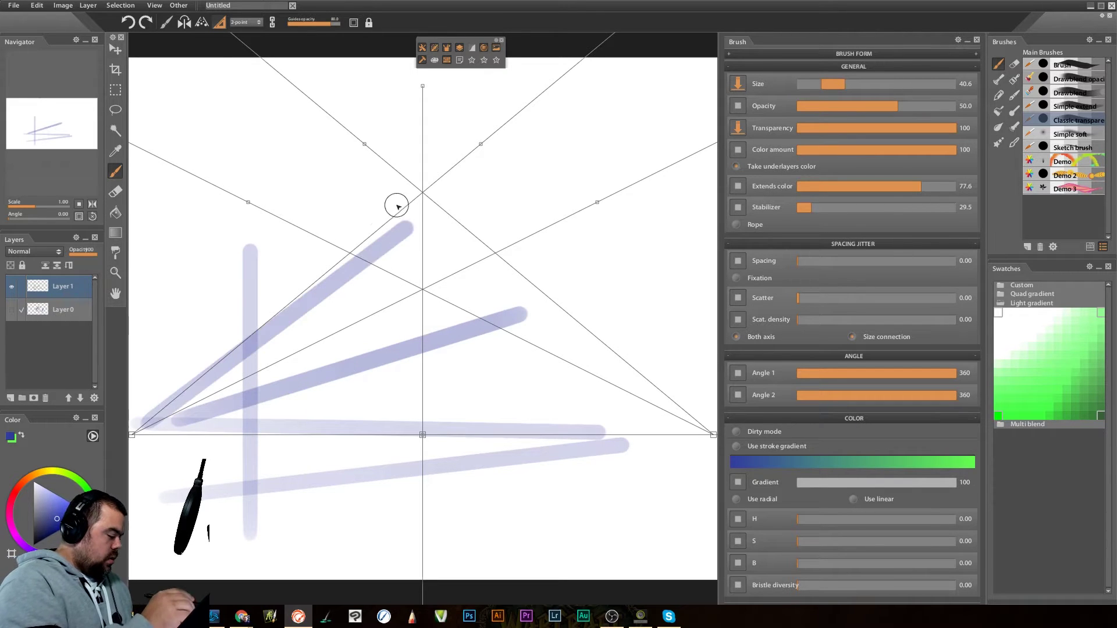
{"action": "left_click_drag", "start_coordinate": [145, 418], "coordinate": [386, 129]}
{"action": "left_click_drag", "start_coordinate": [151, 405], "coordinate": [356, 187]}
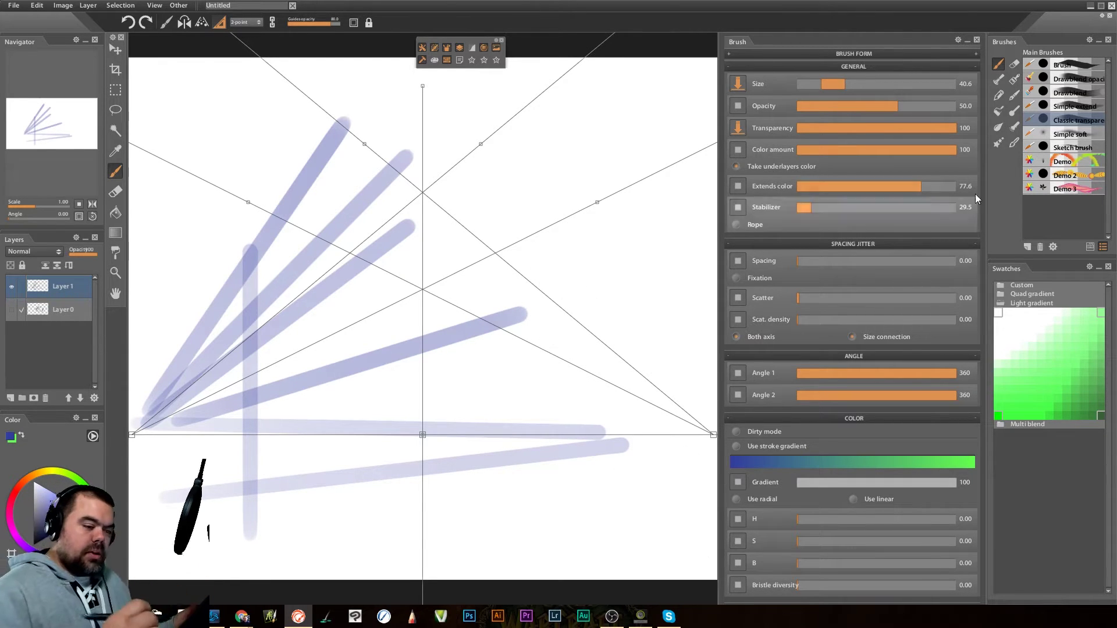
Draw a fan of thin dark blue strokes converging on the right vanishing point with the Brush preset.
{"action": "left_click", "coordinate": [1068, 66]}
{"action": "left_click_drag", "start_coordinate": [694, 435], "coordinate": [560, 334]}
{"action": "left_click_drag", "start_coordinate": [494, 247], "coordinate": [711, 432]}
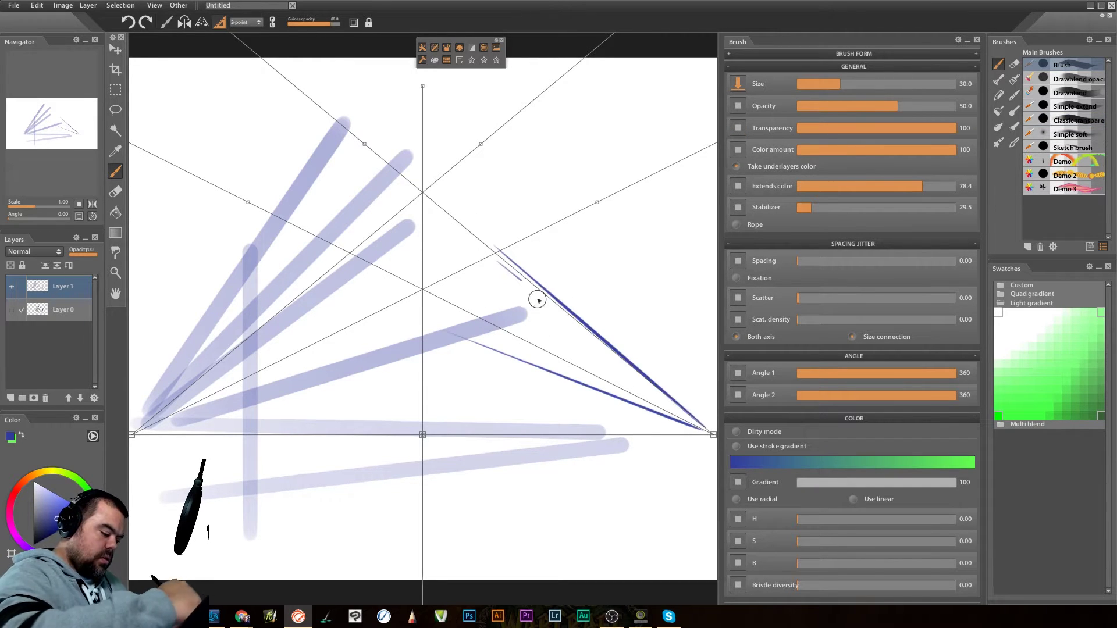
{"action": "left_click_drag", "start_coordinate": [501, 262], "coordinate": [708, 430]}
{"action": "left_click_drag", "start_coordinate": [520, 313], "coordinate": [708, 430]}
{"action": "left_click_drag", "start_coordinate": [481, 299], "coordinate": [707, 430]}
{"action": "left_click_drag", "start_coordinate": [515, 336], "coordinate": [709, 432]}
{"action": "left_click_drag", "start_coordinate": [477, 380], "coordinate": [711, 433]}
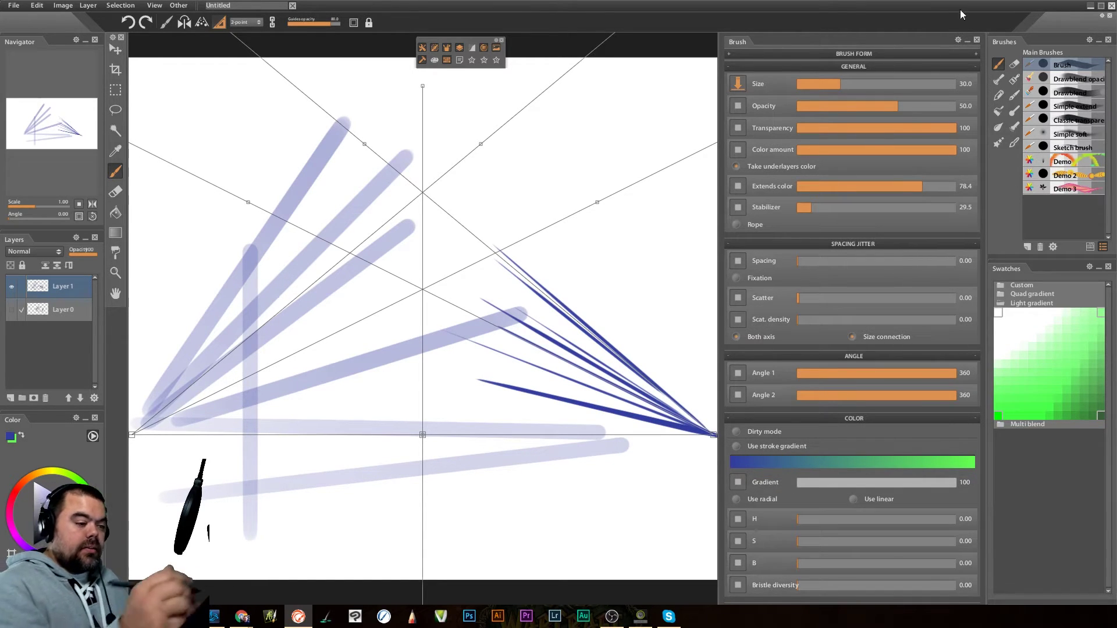
Narrow the Brush panel to enlarge the canvas area, and draw a small cross at the right vanishing point.
{"action": "left_click_drag", "start_coordinate": [717, 168], "coordinate": [855, 169]}
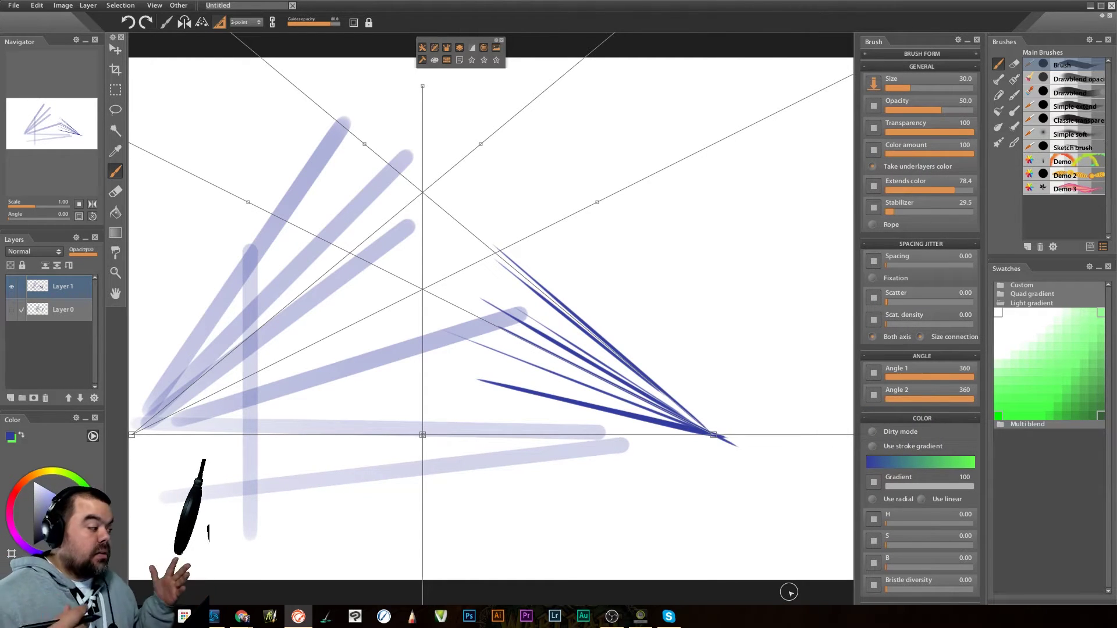
{"action": "left_click_drag", "start_coordinate": [534, 511], "coordinate": [616, 481]}
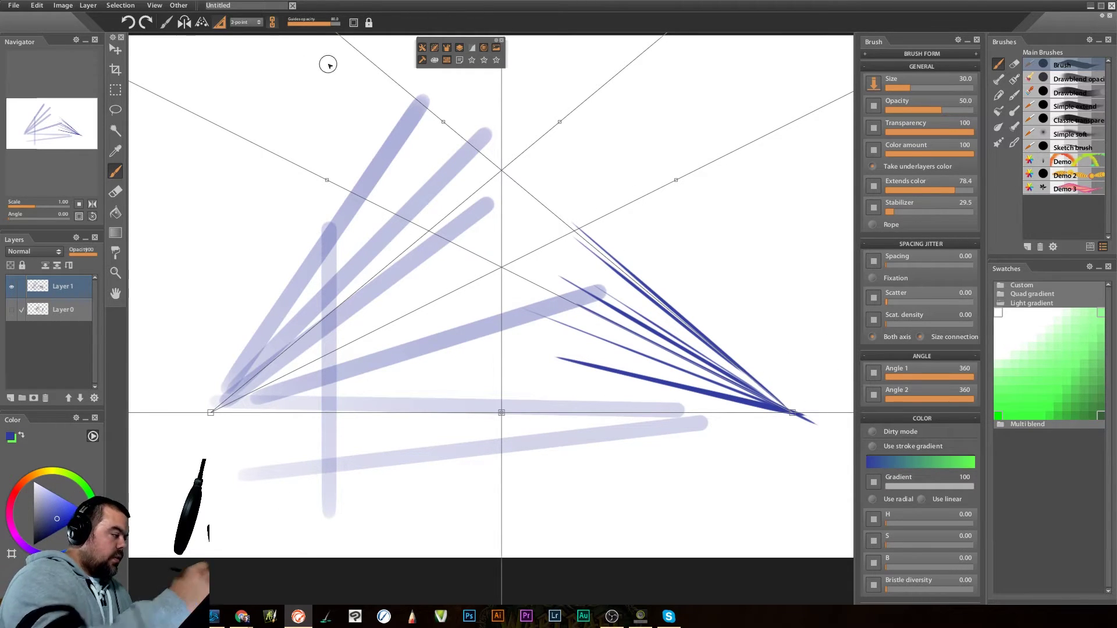
{"action": "left_click_drag", "start_coordinate": [768, 392], "coordinate": [823, 391]}
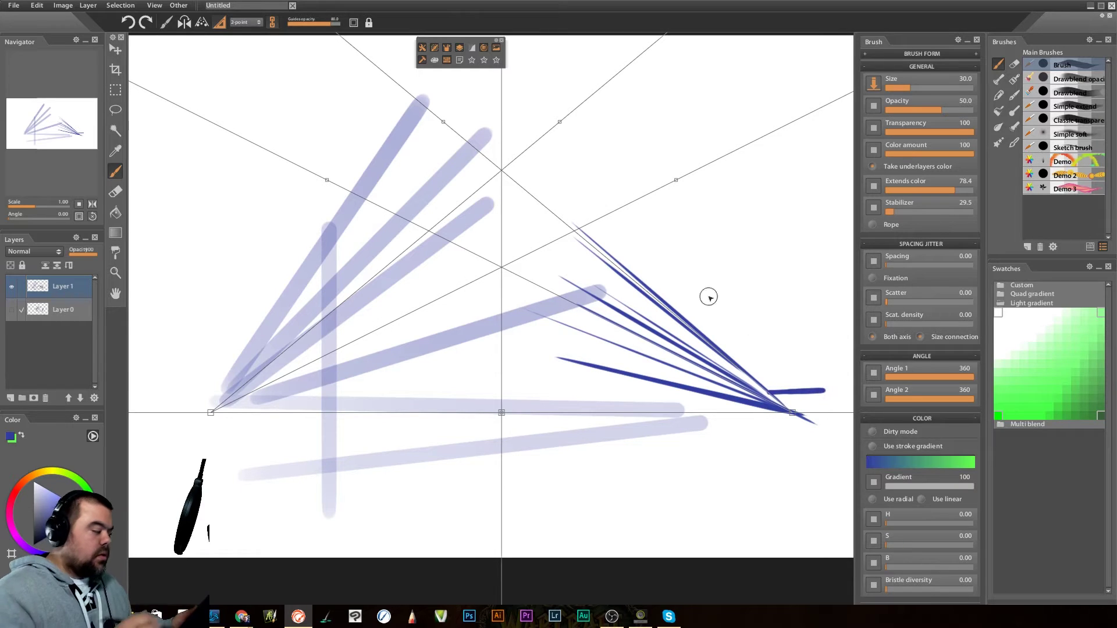
{"action": "mouse_move", "coordinate": [791, 372]}
{"action": "left_mouse_down"}
{"action": "mouse_move", "coordinate": [798, 435]}
{"action": "mouse_move", "coordinate": [796, 388]}
{"action": "mouse_move", "coordinate": [790, 435]}
{"action": "mouse_move", "coordinate": [777, 408]}
{"action": "mouse_move", "coordinate": [823, 418]}
{"action": "left_mouse_up"}
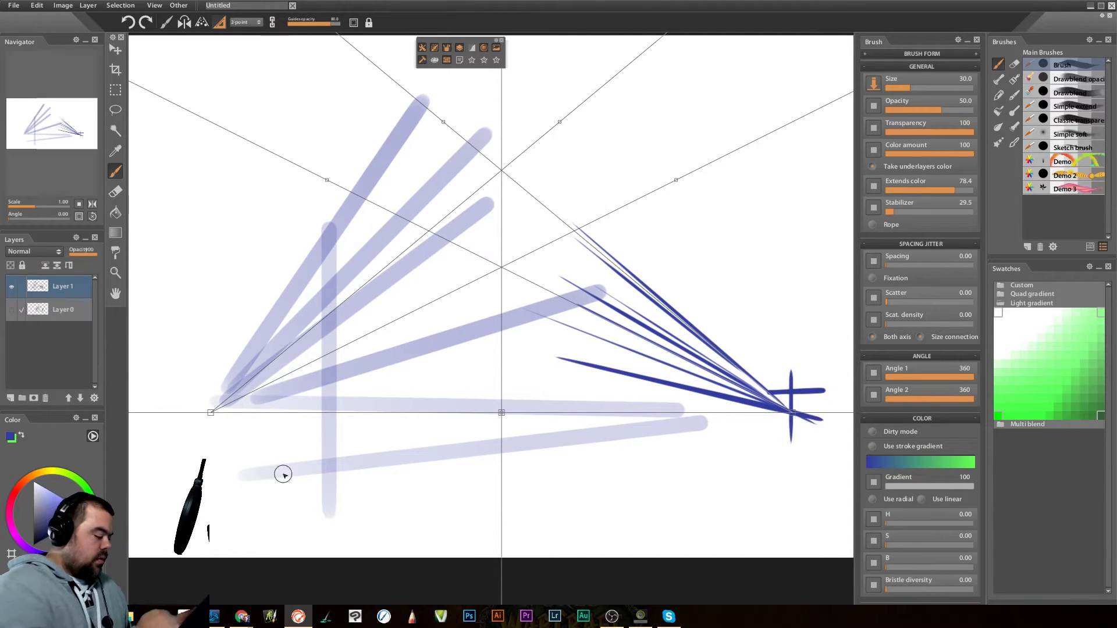
Mark the left vanishing point with short vertical strokes and draw dark blue perspective strokes, most of them converging on that point.
{"action": "mouse_move", "coordinate": [201, 395]}
{"action": "left_mouse_down"}
{"action": "mouse_move", "coordinate": [200, 448]}
{"action": "mouse_move", "coordinate": [209, 389]}
{"action": "mouse_move", "coordinate": [220, 465]}
{"action": "left_mouse_up"}
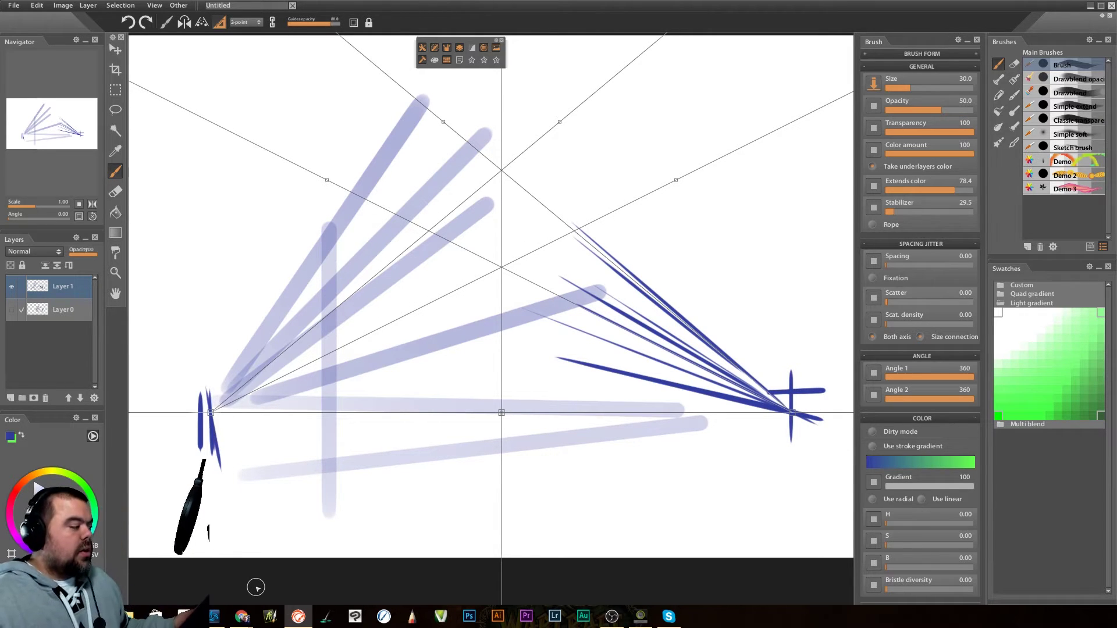
{"action": "mouse_move", "coordinate": [414, 454]}
{"action": "left_mouse_down"}
{"action": "mouse_move", "coordinate": [469, 373]}
{"action": "mouse_move", "coordinate": [625, 503]}
{"action": "mouse_move", "coordinate": [798, 458]}
{"action": "mouse_move", "coordinate": [692, 472]}
{"action": "left_mouse_up"}
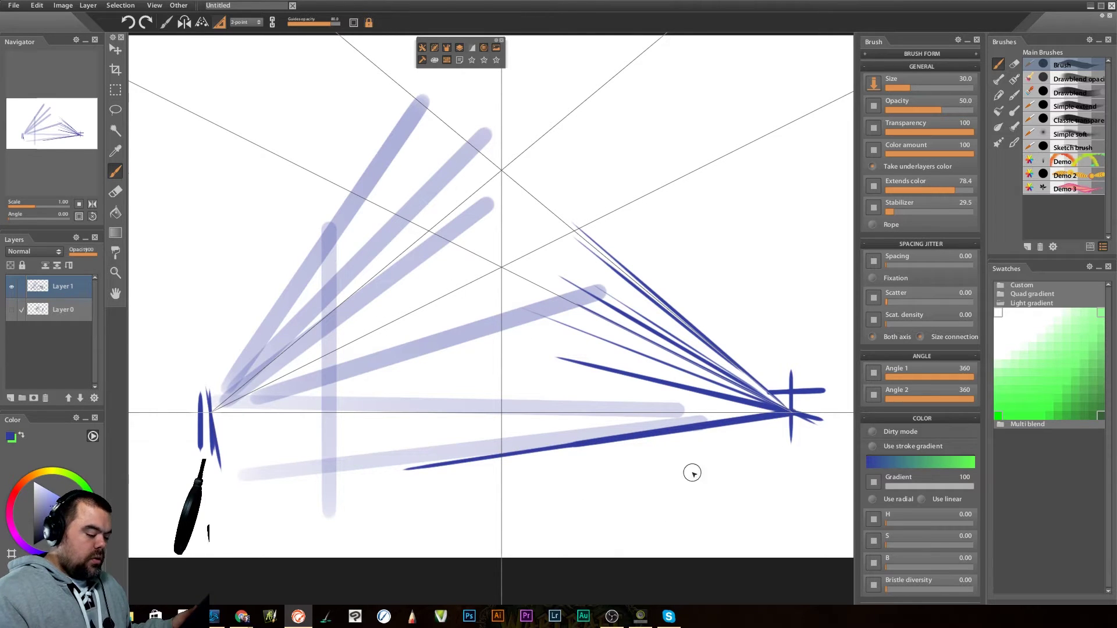
{"action": "mouse_move", "coordinate": [511, 513]}
{"action": "left_mouse_down"}
{"action": "mouse_move", "coordinate": [224, 429]}
{"action": "mouse_move", "coordinate": [207, 411]}
{"action": "left_mouse_up"}
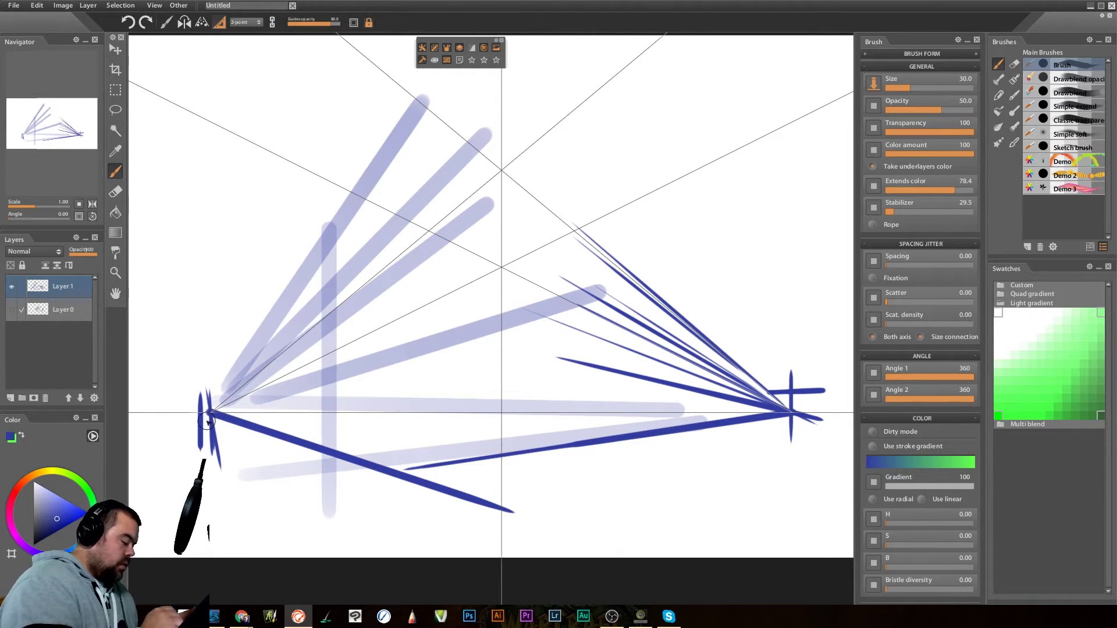
{"action": "mouse_move", "coordinate": [714, 74]}
{"action": "left_mouse_down"}
{"action": "mouse_move", "coordinate": [507, 201]}
{"action": "mouse_move", "coordinate": [198, 430]}
{"action": "left_mouse_up"}
{"action": "left_click_drag", "start_coordinate": [283, 94], "coordinate": [242, 276]}
{"action": "mouse_move", "coordinate": [225, 322]}
{"action": "left_mouse_down"}
{"action": "mouse_move", "coordinate": [168, 535]}
{"action": "mouse_move", "coordinate": [205, 415]}
{"action": "left_mouse_up"}
{"action": "left_click_drag", "start_coordinate": [274, 314], "coordinate": [211, 407]}
Draw a vertical stroke beside the right vanishing point, several strokes running through that point, and a thin horizontal stroke below the horizon.
{"action": "left_click_drag", "start_coordinate": [731, 535], "coordinate": [732, 293]}
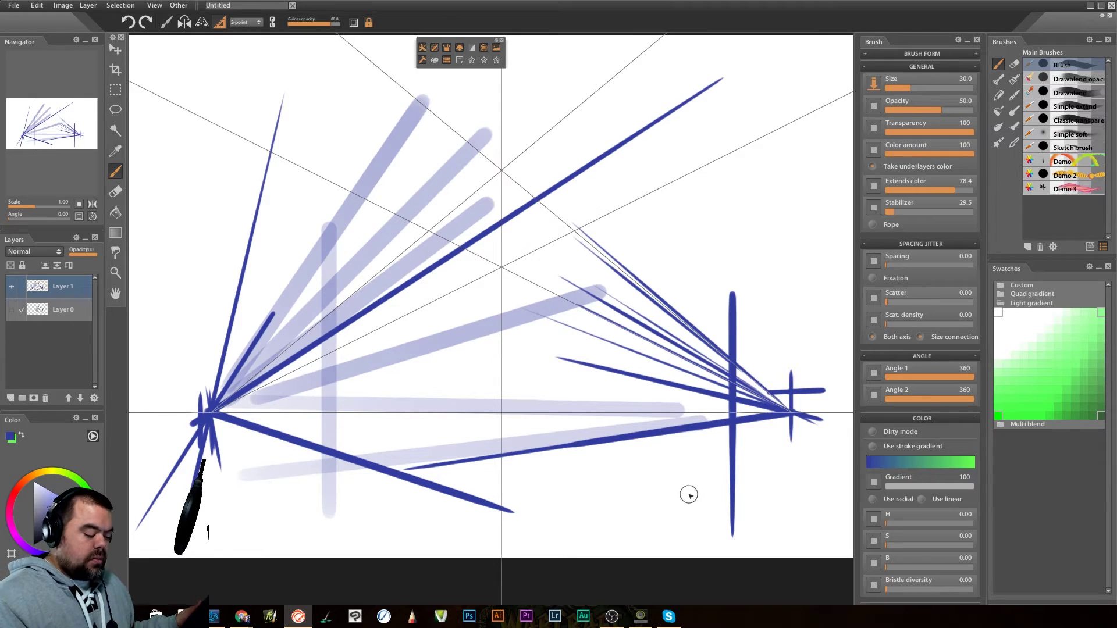
{"action": "left_click_drag", "start_coordinate": [639, 521], "coordinate": [859, 392]}
{"action": "left_click_drag", "start_coordinate": [601, 194], "coordinate": [855, 491]}
{"action": "left_click_drag", "start_coordinate": [768, 125], "coordinate": [791, 581]}
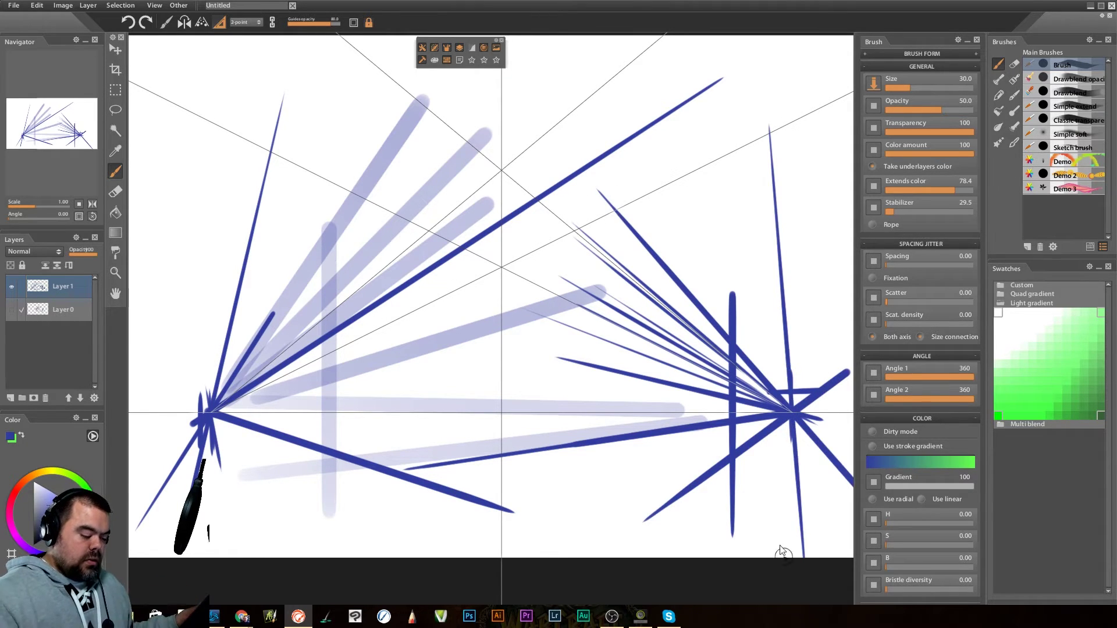
{"action": "left_click_drag", "start_coordinate": [561, 513], "coordinate": [785, 513]}
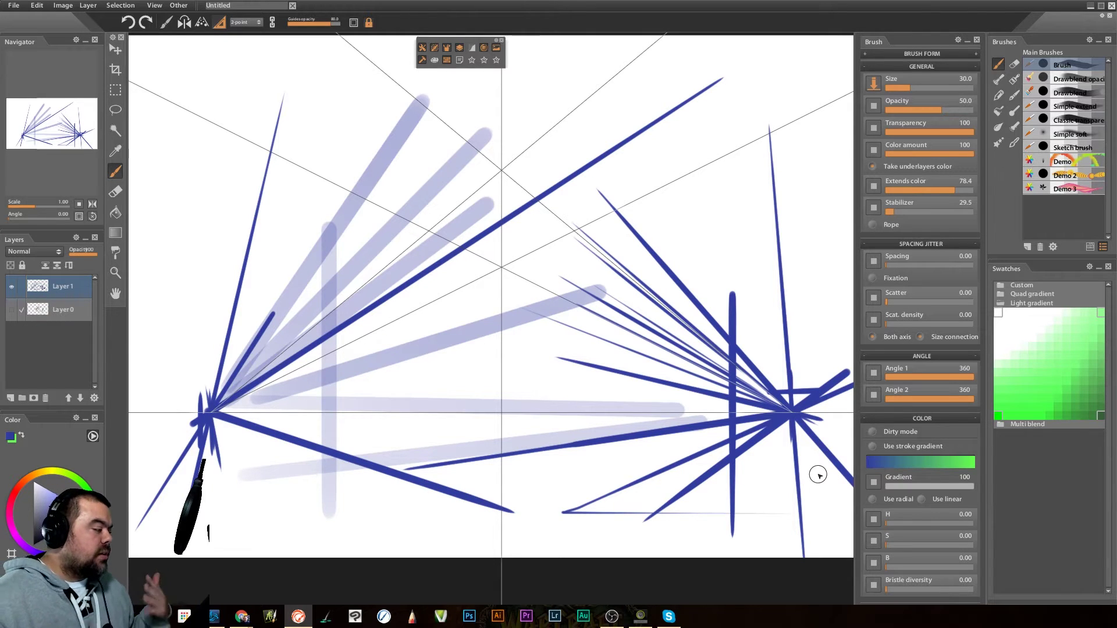
Change the ruler to 3-point perspective, and add a new layer with Layer 1 hidden.
{"action": "left_click", "coordinate": [244, 28]}
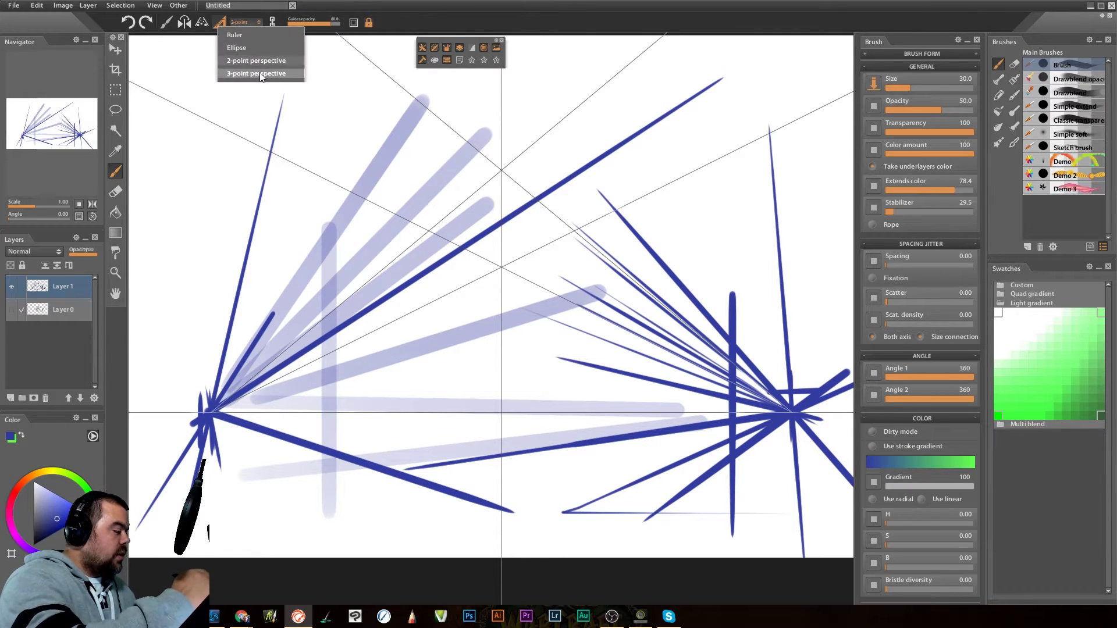
{"action": "left_click", "coordinate": [258, 73]}
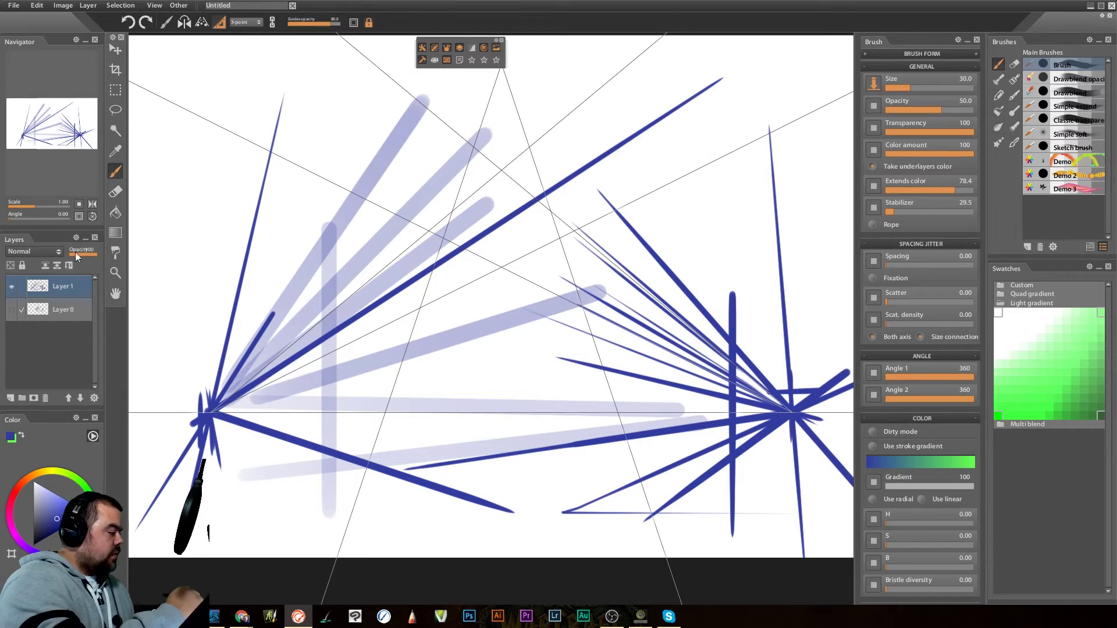
{"action": "left_click", "coordinate": [12, 286]}
{"action": "left_click", "coordinate": [11, 399]}
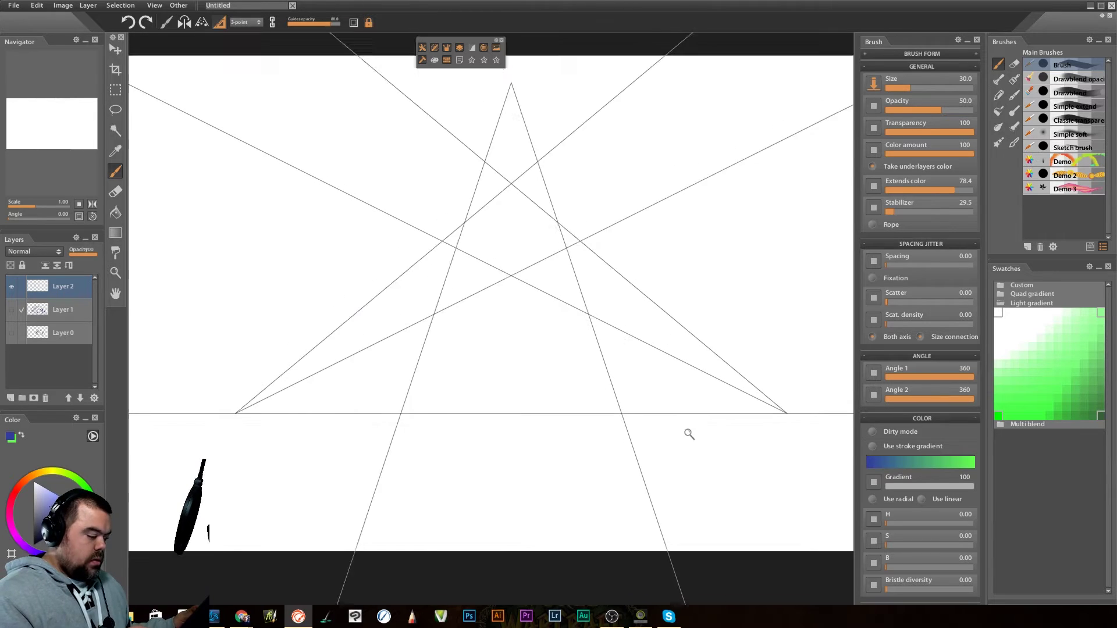
Draw several dark blue strokes that follow the 3-point perspective ruler, most of them fanning out from the upper vanishing point.
{"action": "left_click_drag", "start_coordinate": [688, 431], "coordinate": [665, 438]}
{"action": "left_click_drag", "start_coordinate": [572, 198], "coordinate": [473, 514]}
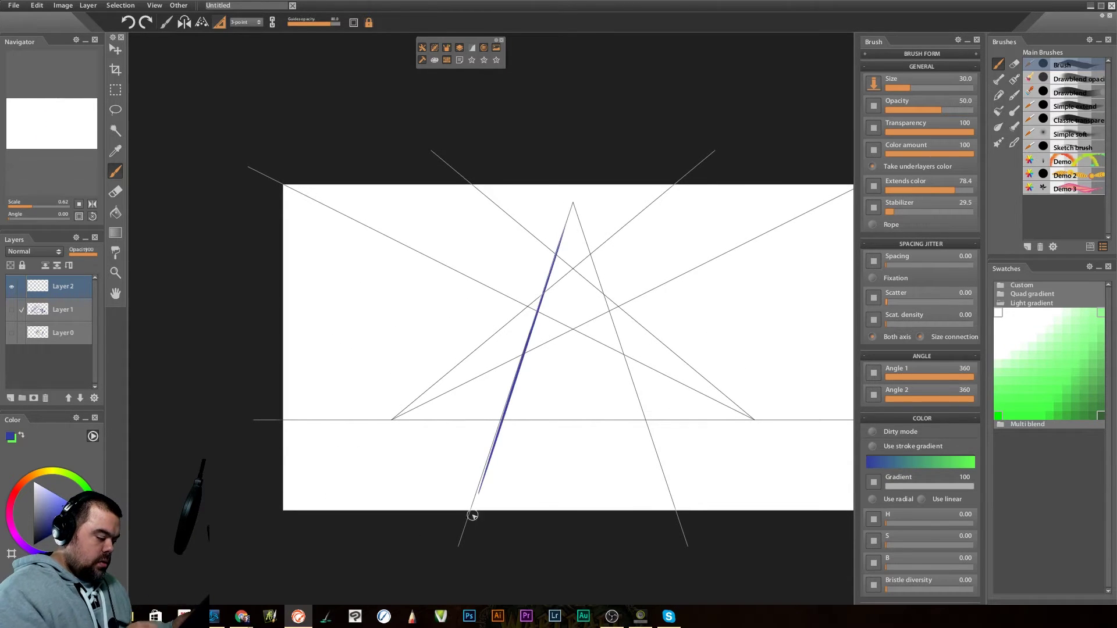
{"action": "left_click_drag", "start_coordinate": [572, 200], "coordinate": [778, 448]}
{"action": "left_click_drag", "start_coordinate": [379, 430], "coordinate": [669, 302]}
{"action": "left_click_drag", "start_coordinate": [573, 205], "coordinate": [461, 339]}
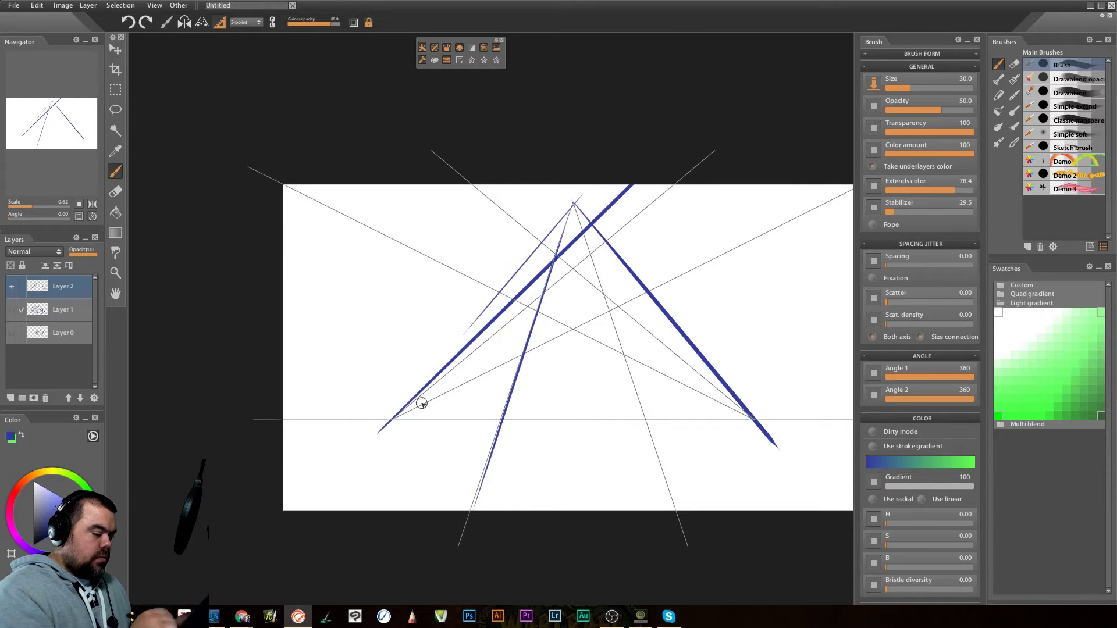
{"action": "left_click_drag", "start_coordinate": [573, 201], "coordinate": [565, 407]}
{"action": "mouse_move", "coordinate": [574, 186]}
{"action": "left_mouse_down"}
{"action": "mouse_move", "coordinate": [590, 292]}
{"action": "mouse_move", "coordinate": [658, 294]}
{"action": "left_mouse_up"}
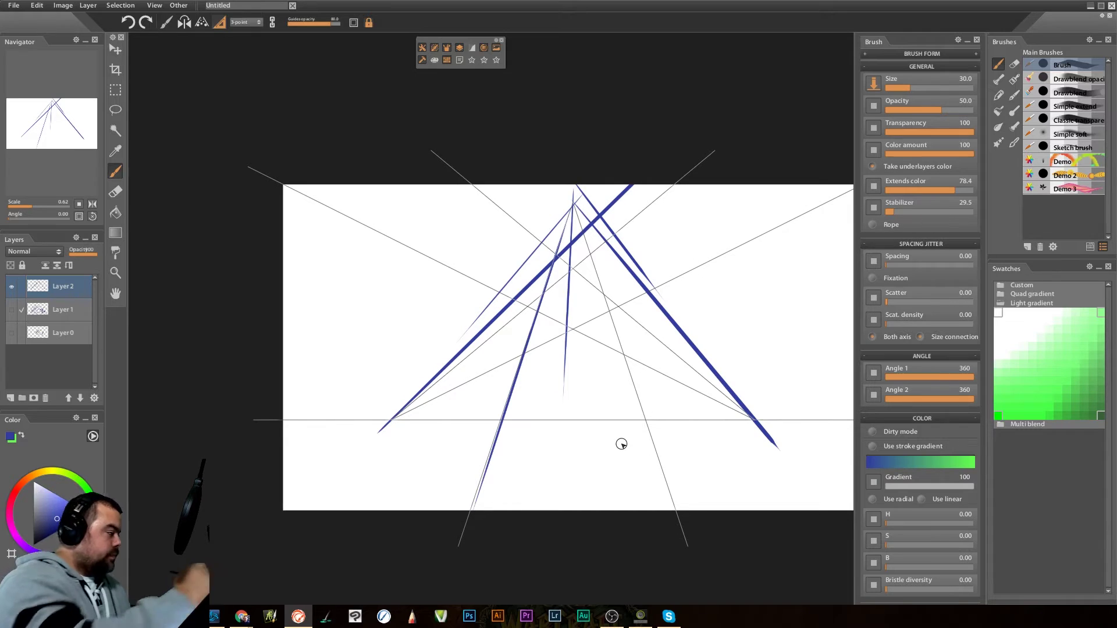
Switch from the ruler to the perspective grid, and add a new layer with Layer 2 hidden.
{"action": "left_click", "coordinate": [203, 21]}
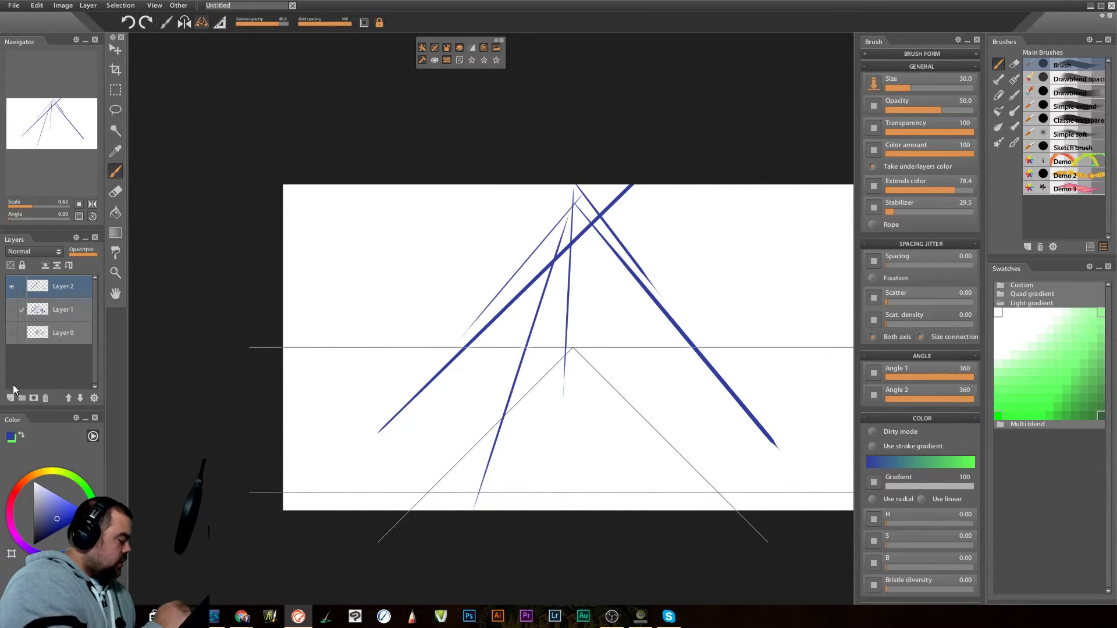
{"action": "left_click", "coordinate": [11, 286]}
{"action": "left_click", "coordinate": [10, 399]}
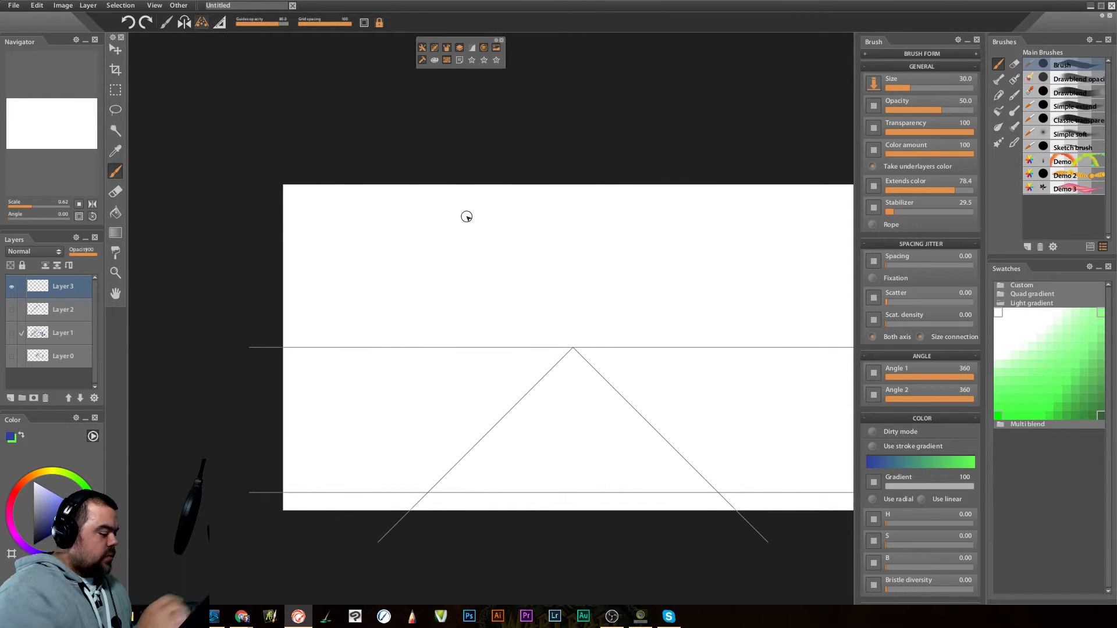
Try two freehand strokes over the perspective grid, and undo them.
{"action": "left_click_drag", "start_coordinate": [451, 472], "coordinate": [634, 308]}
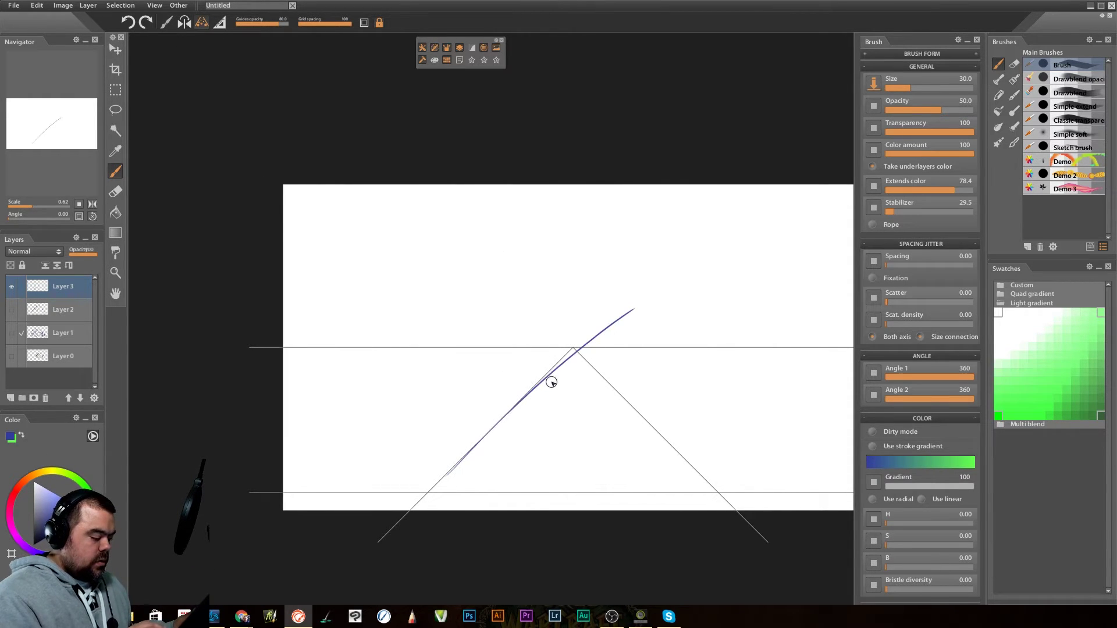
{"action": "left_click_drag", "start_coordinate": [529, 392], "coordinate": [595, 479]}
{"action": "key", "text": "ctrl+z"}
{"action": "key", "text": "ctrl+z"}
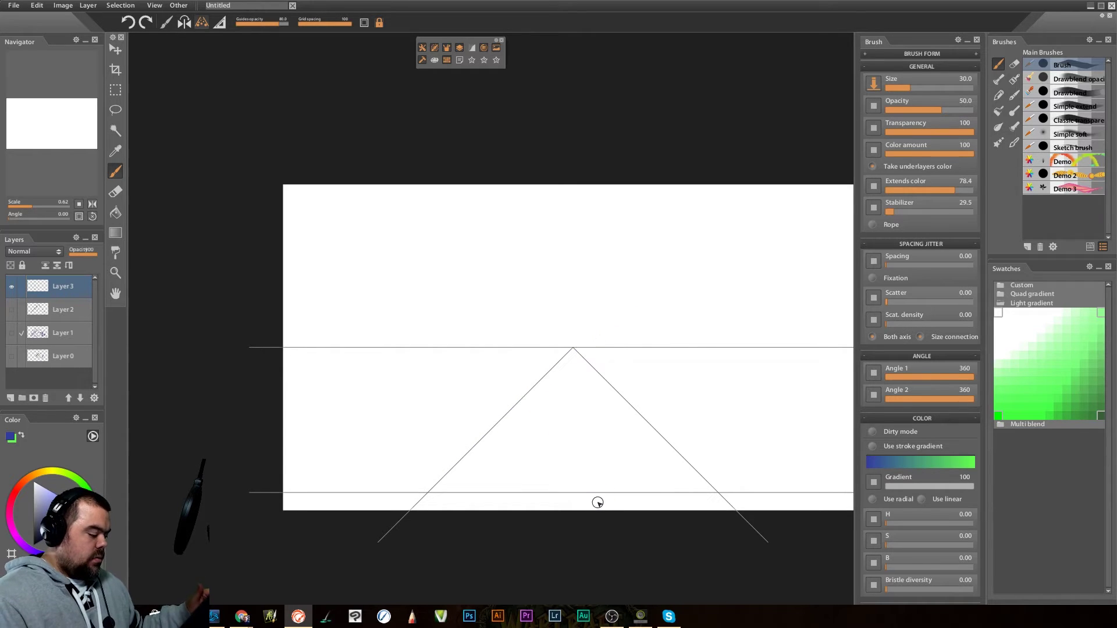
Unlock the perspective grid and move its lower line closer to the horizon so the converging side lines spread wider.
{"action": "left_click", "coordinate": [379, 23]}
{"action": "mouse_move", "coordinate": [506, 459]}
{"action": "left_mouse_down"}
{"action": "mouse_move", "coordinate": [553, 367]}
{"action": "mouse_move", "coordinate": [576, 377]}
{"action": "left_mouse_up"}
{"action": "key", "text": "ctrl+z"}
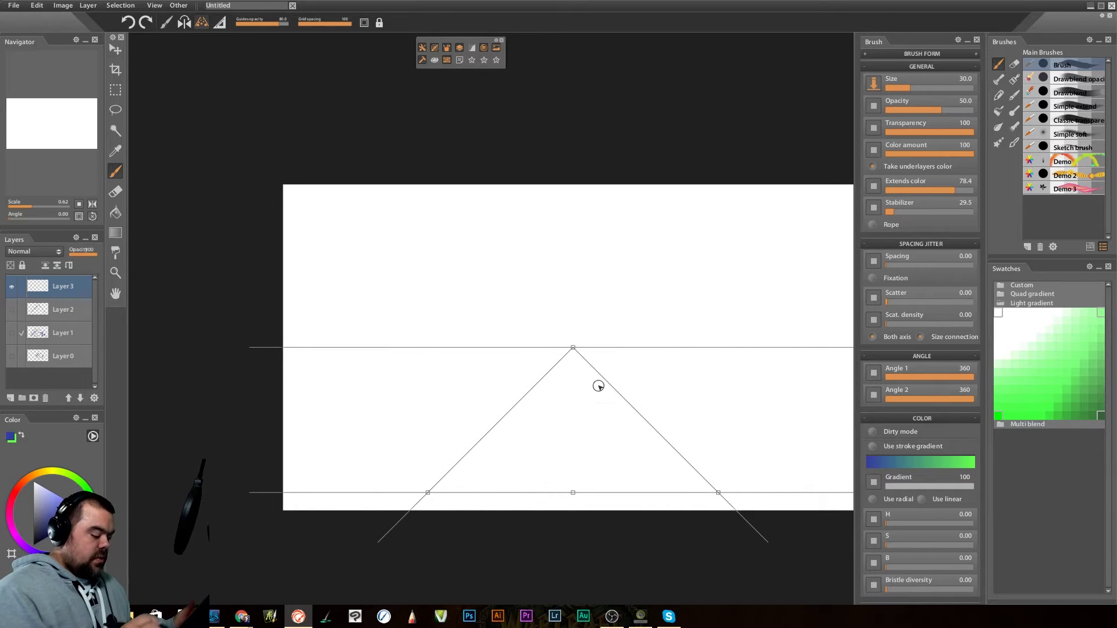
{"action": "left_click_drag", "start_coordinate": [427, 493], "coordinate": [404, 526]}
{"action": "left_click_drag", "start_coordinate": [572, 492], "coordinate": [572, 431]}
{"action": "mouse_move", "coordinate": [427, 433]}
{"action": "left_mouse_down"}
{"action": "mouse_move", "coordinate": [416, 440]}
{"action": "mouse_move", "coordinate": [425, 434]}
{"action": "left_mouse_up"}
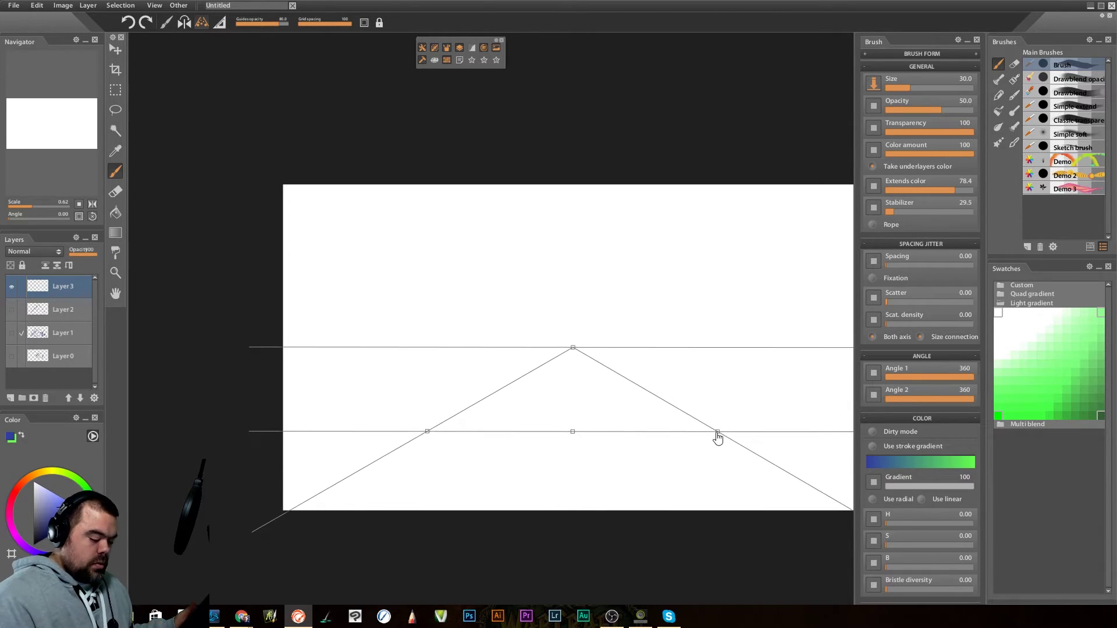
{"action": "mouse_move", "coordinate": [716, 438]}
{"action": "left_mouse_down"}
{"action": "mouse_move", "coordinate": [725, 459]}
{"action": "mouse_move", "coordinate": [728, 448]}
{"action": "left_mouse_up"}
{"action": "key", "text": "ctrl+z"}
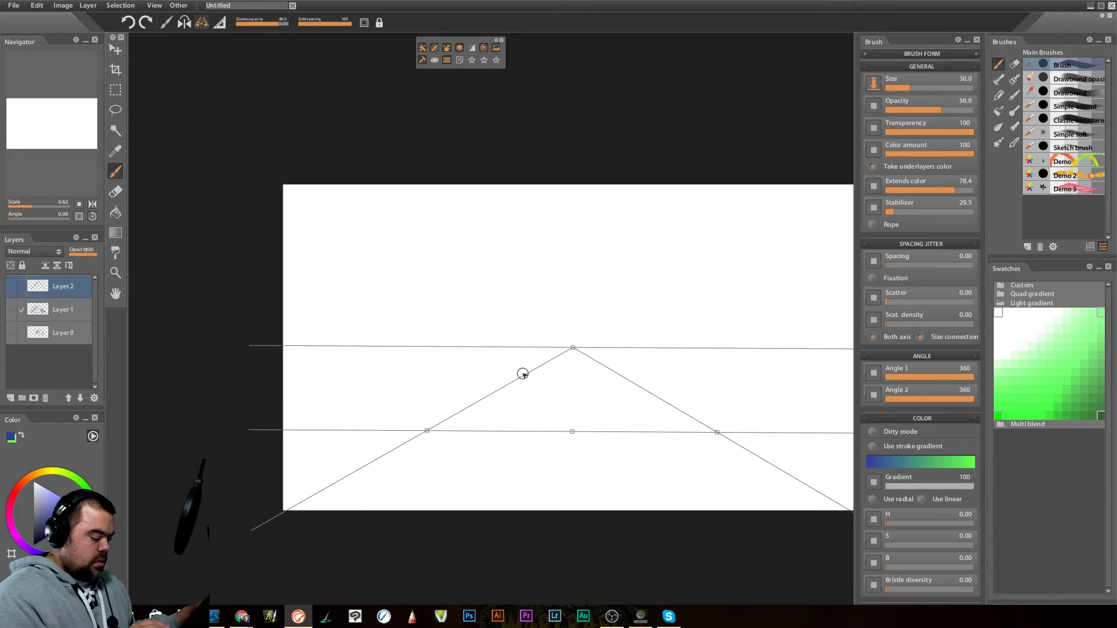
Choose the Drawblend opacity brush with a darker blue, and add a new layer above the hidden Layer 2.
{"action": "left_click", "coordinate": [1076, 79]}
{"action": "left_click", "coordinate": [41, 528]}
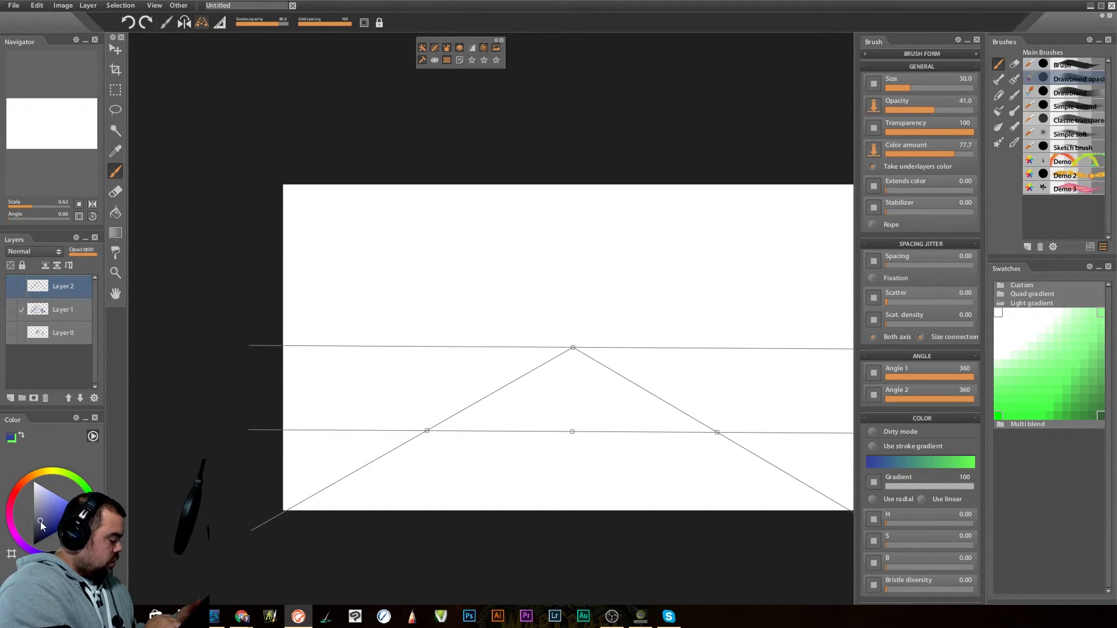
{"action": "left_click", "coordinate": [11, 286]}
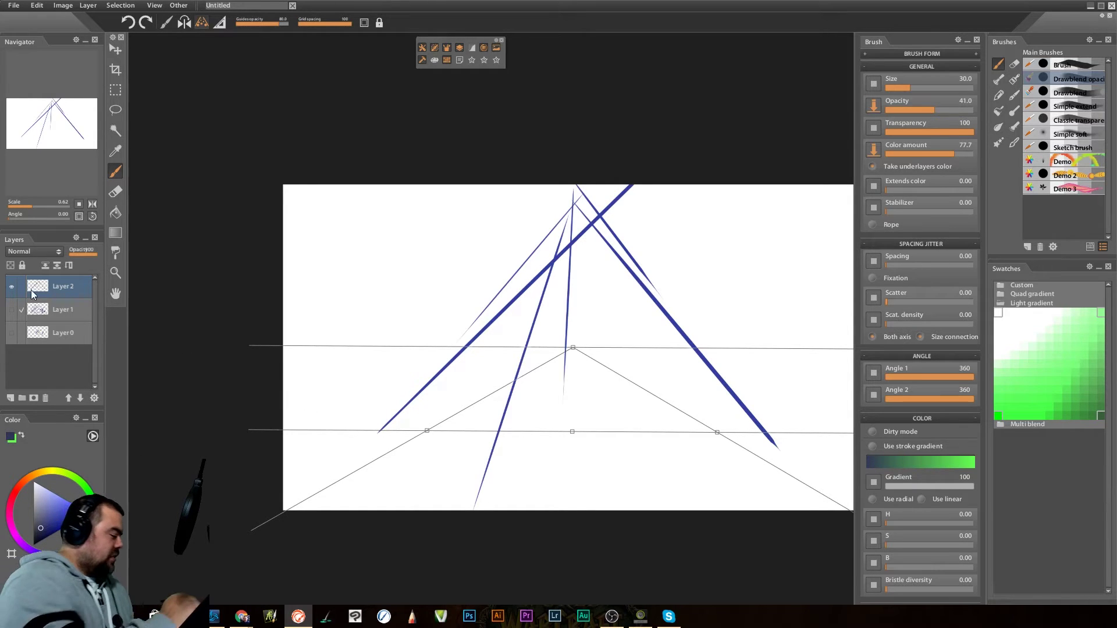
{"action": "left_click", "coordinate": [11, 286]}
{"action": "left_click", "coordinate": [11, 397]}
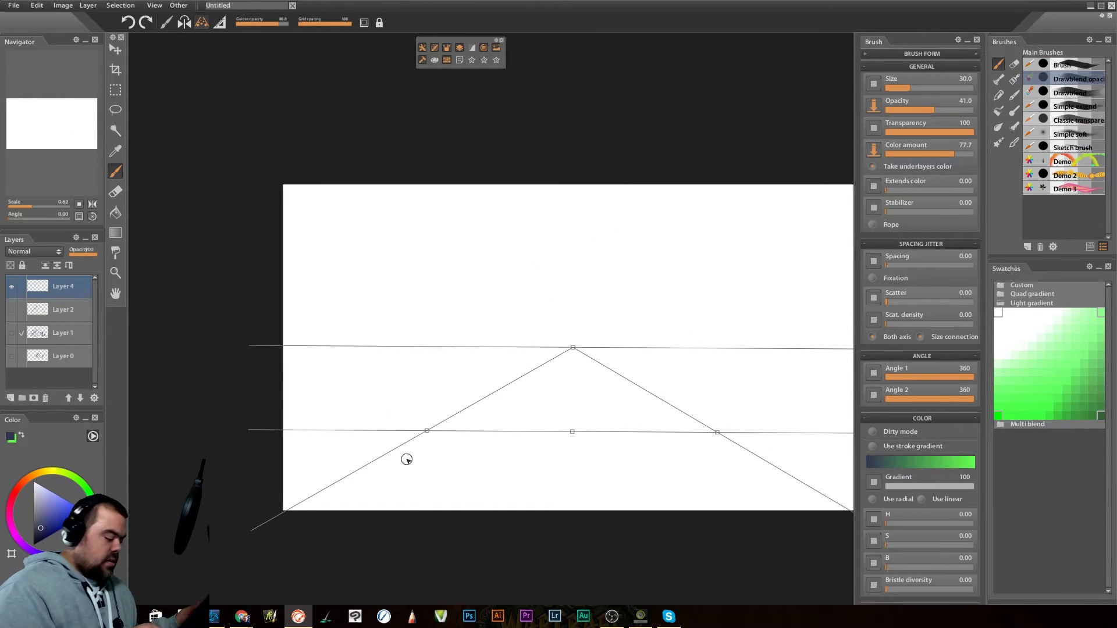
Try soft strokes along both converging lines of the perspective grid, and undo them.
{"action": "left_click_drag", "start_coordinate": [628, 326], "coordinate": [361, 489]}
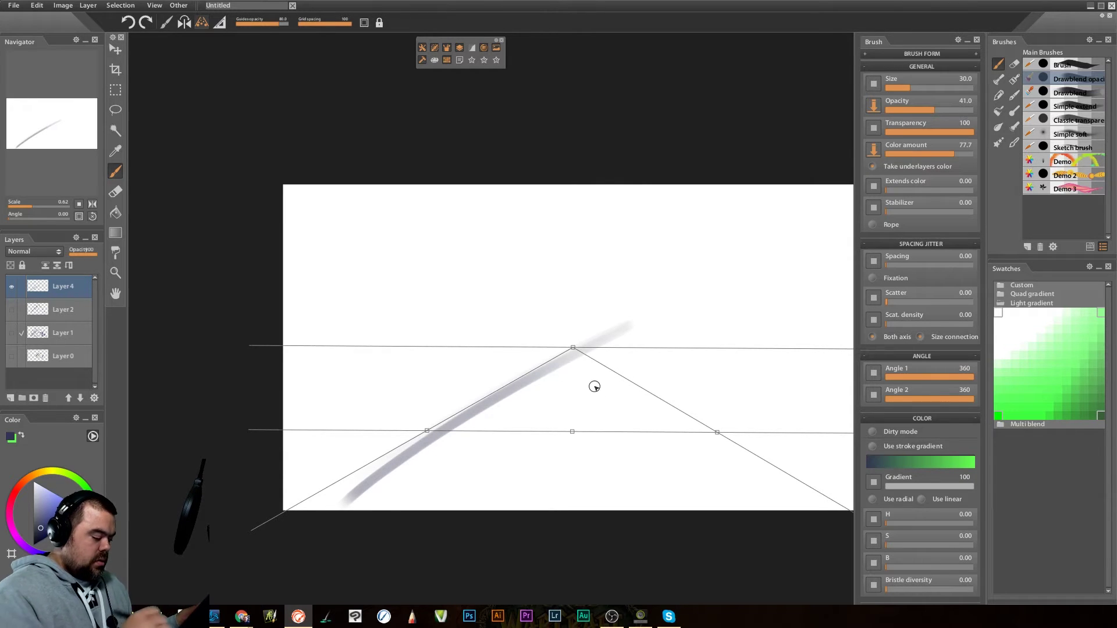
{"action": "mouse_move", "coordinate": [759, 494]}
{"action": "left_mouse_down"}
{"action": "mouse_move", "coordinate": [605, 349]}
{"action": "mouse_move", "coordinate": [750, 468]}
{"action": "left_mouse_up"}
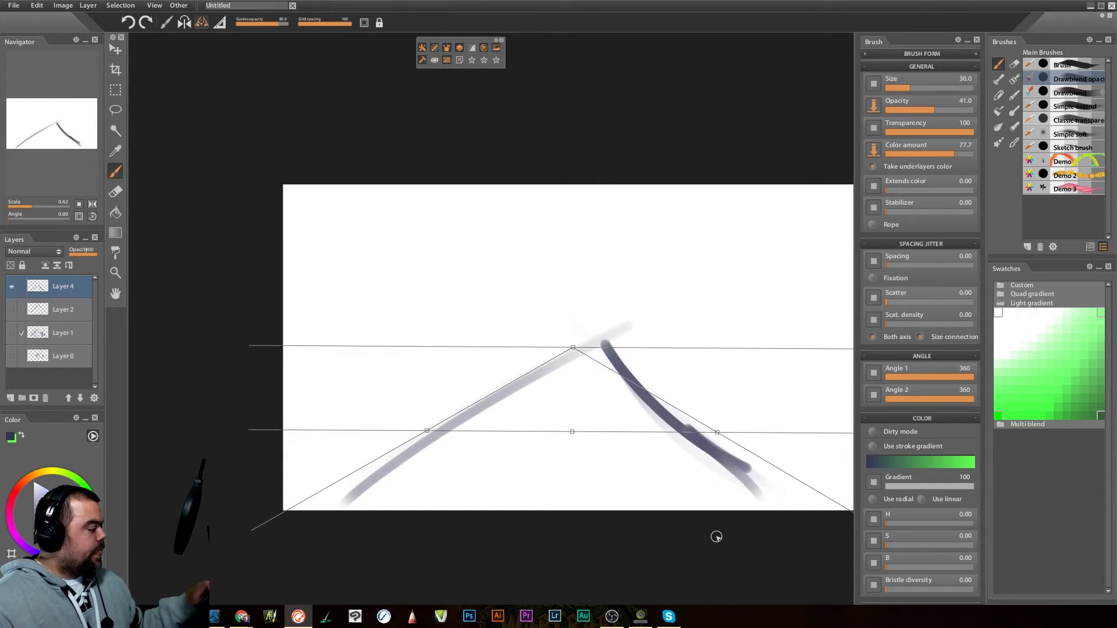
{"action": "key", "text": "ctrl+z"}
{"action": "key", "text": "ctrl+z"}
{"action": "key", "text": "ctrl+z"}
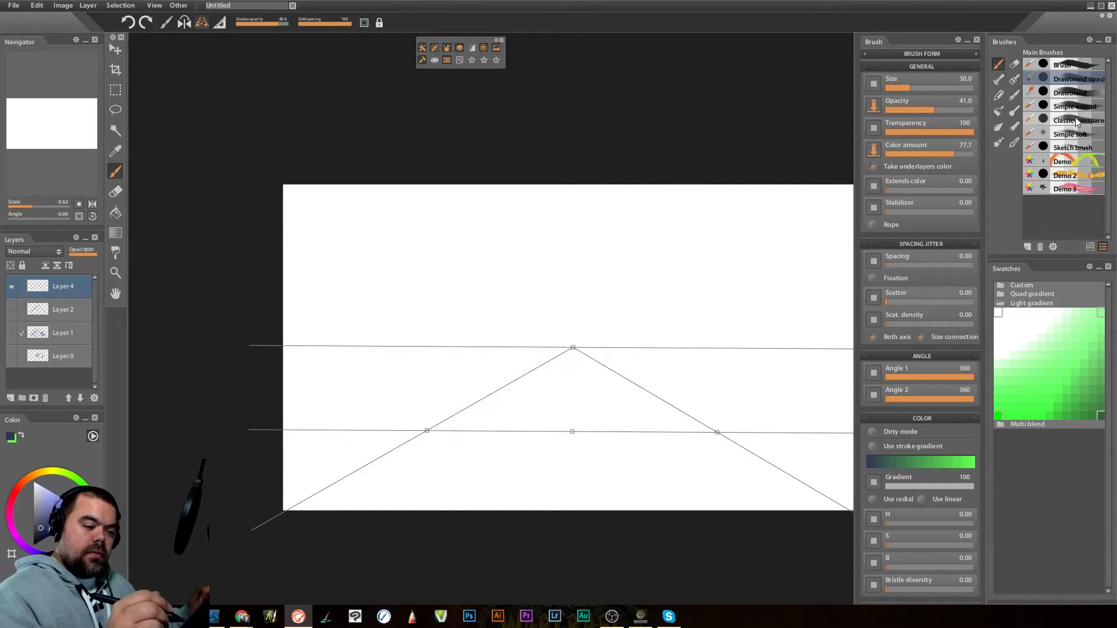
With the Brush preset, switch to the straight Ruler mode and draw one long and one short horizontal stroke.
{"action": "left_click", "coordinate": [1069, 62]}
{"action": "left_click", "coordinate": [219, 22]}
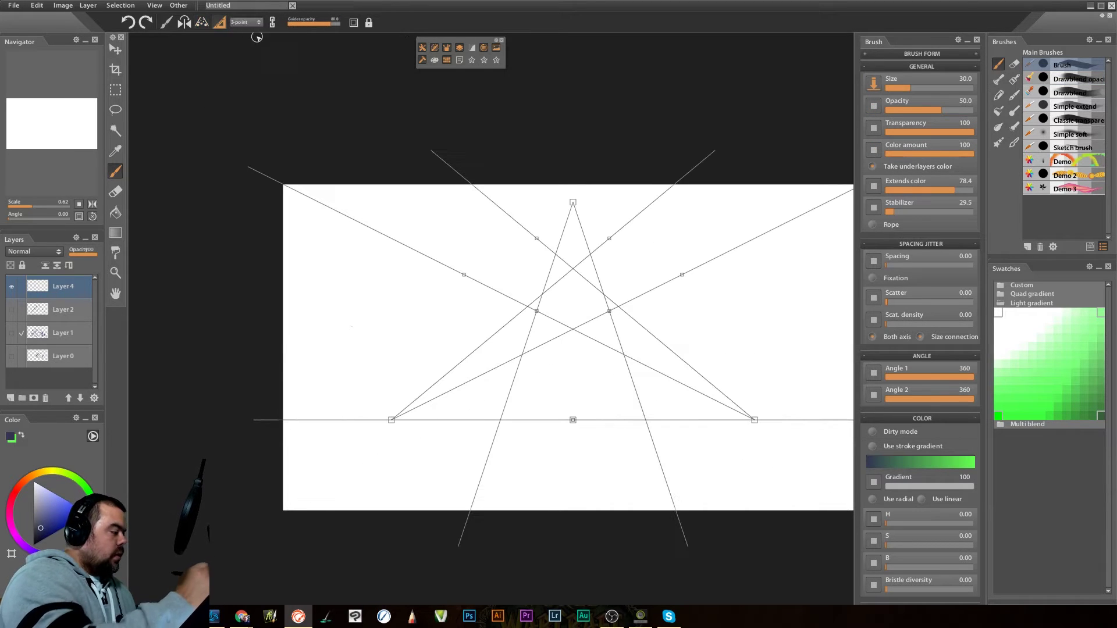
{"action": "left_click", "coordinate": [250, 23]}
{"action": "left_click", "coordinate": [260, 33]}
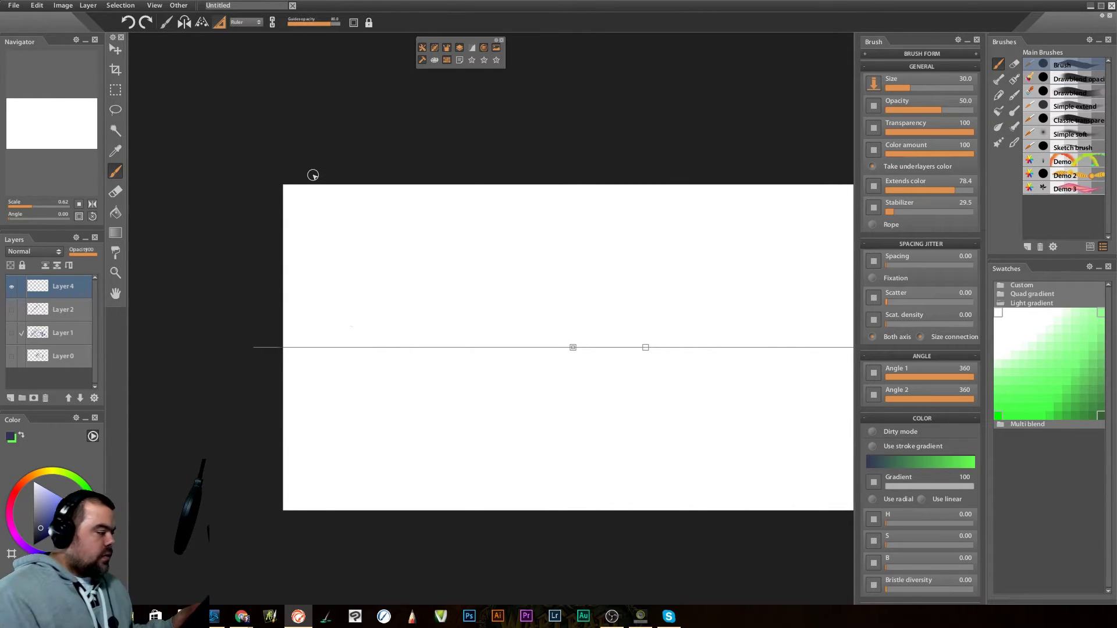
{"action": "mouse_move", "coordinate": [446, 350]}
{"action": "left_mouse_down"}
{"action": "mouse_move", "coordinate": [638, 342]}
{"action": "mouse_move", "coordinate": [846, 352]}
{"action": "left_mouse_up"}
{"action": "left_click_drag", "start_coordinate": [448, 319], "coordinate": [371, 319]}
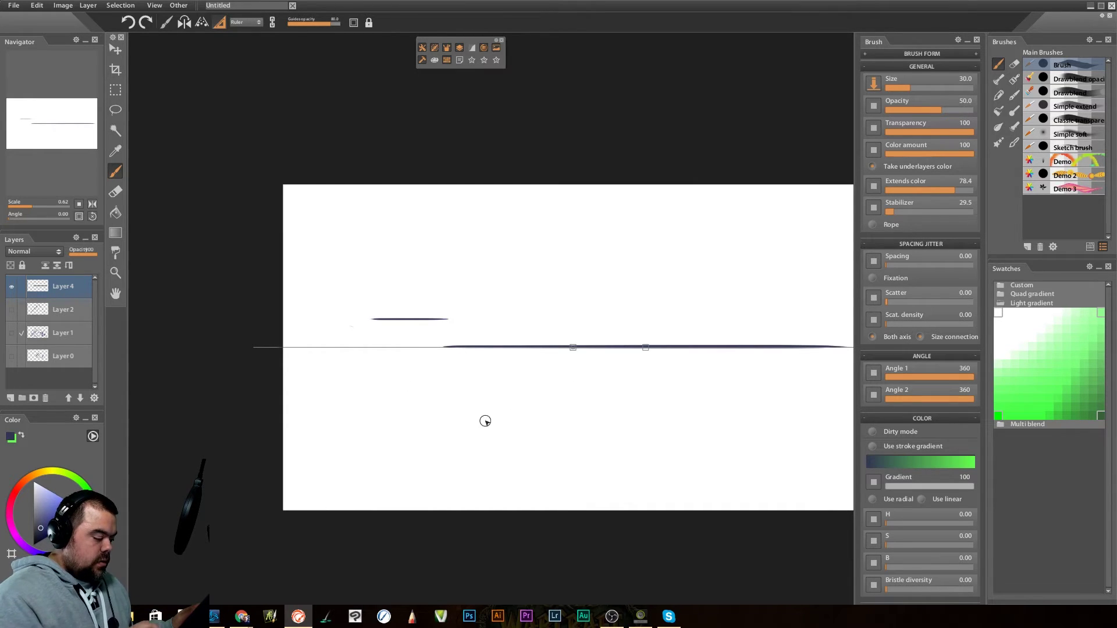
Tilt the straight ruler to a diagonal and draw a set of parallel dark blue strokes across the canvas.
{"action": "mouse_move", "coordinate": [574, 354]}
{"action": "left_mouse_down"}
{"action": "mouse_move", "coordinate": [578, 425]}
{"action": "mouse_move", "coordinate": [603, 425]}
{"action": "mouse_move", "coordinate": [593, 379]}
{"action": "left_mouse_up"}
{"action": "left_click_drag", "start_coordinate": [468, 468], "coordinate": [742, 281]}
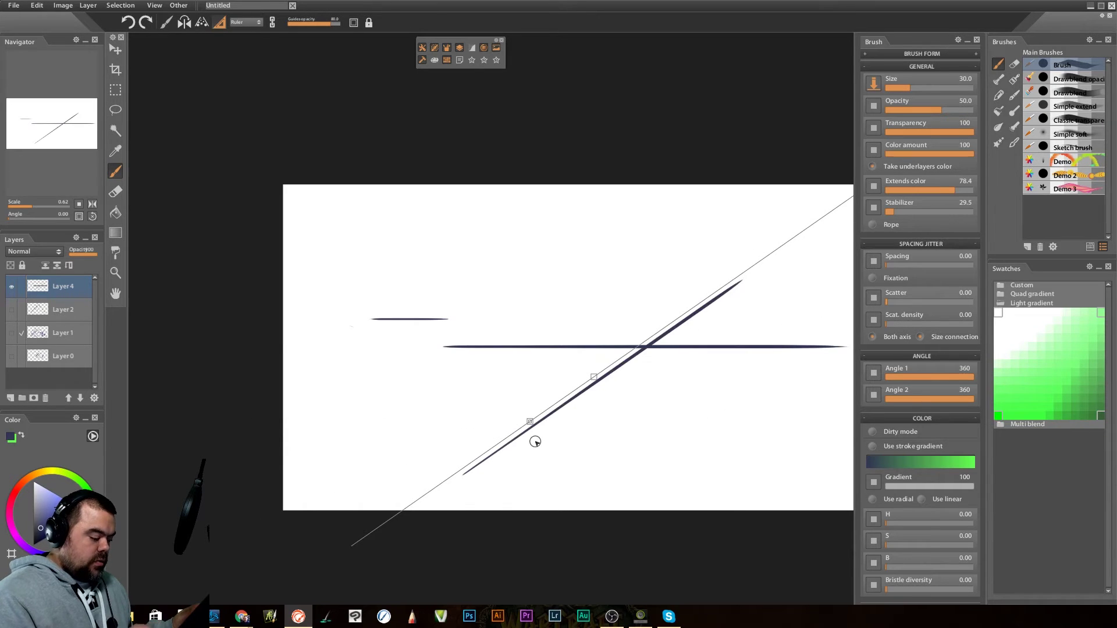
{"action": "mouse_move", "coordinate": [489, 480]}
{"action": "left_mouse_down"}
{"action": "mouse_move", "coordinate": [725, 315]}
{"action": "mouse_move", "coordinate": [755, 322]}
{"action": "left_mouse_up"}
{"action": "left_click_drag", "start_coordinate": [587, 480], "coordinate": [834, 310]}
{"action": "mouse_move", "coordinate": [801, 370]}
{"action": "left_mouse_down"}
{"action": "mouse_move", "coordinate": [765, 404]}
{"action": "mouse_move", "coordinate": [639, 481]}
{"action": "left_mouse_up"}
{"action": "left_click_drag", "start_coordinate": [670, 260], "coordinate": [378, 462]}
{"action": "left_click_drag", "start_coordinate": [663, 219], "coordinate": [356, 431]}
{"action": "left_click_drag", "start_coordinate": [604, 224], "coordinate": [301, 433]}
{"action": "left_click_drag", "start_coordinate": [562, 195], "coordinate": [285, 385]}
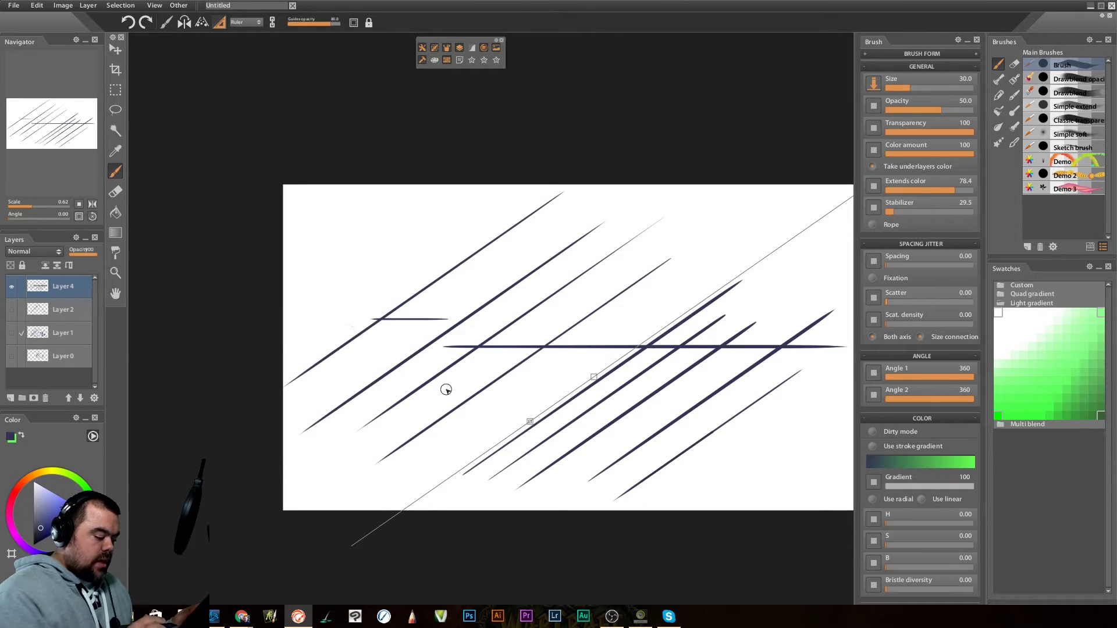
Rotate the straight ruler to a steeper angle and draw a dense set of steep parallel strokes over the diagonal ones.
{"action": "left_click_drag", "start_coordinate": [598, 378], "coordinate": [549, 362]}
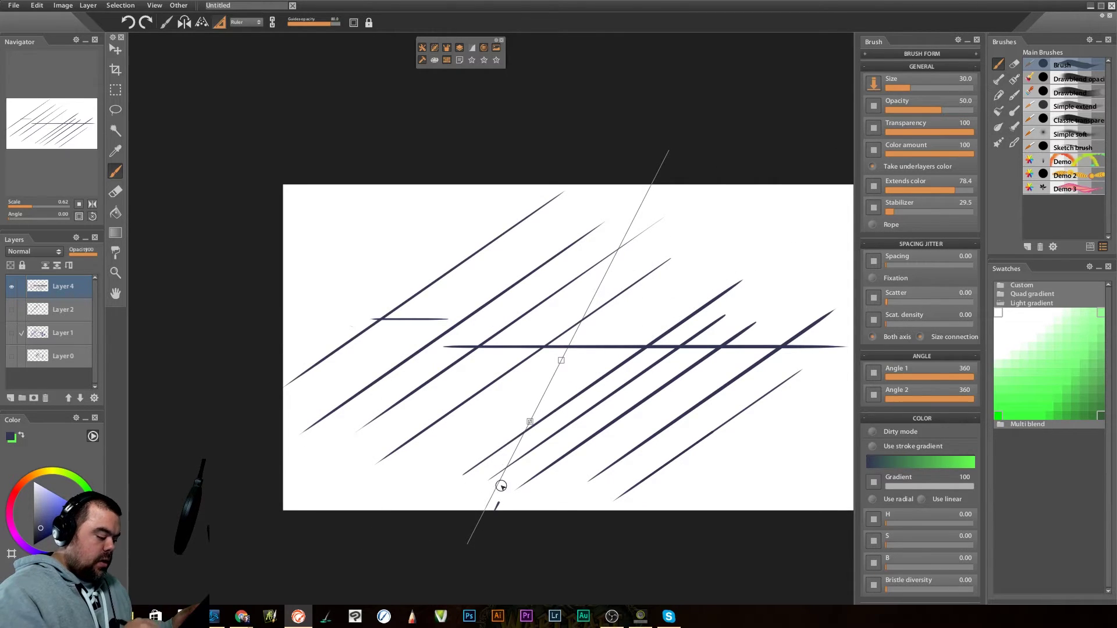
{"action": "left_click_drag", "start_coordinate": [495, 506], "coordinate": [661, 185]}
{"action": "left_click_drag", "start_coordinate": [526, 429], "coordinate": [611, 265]}
{"action": "mouse_move", "coordinate": [506, 412]}
{"action": "left_mouse_down"}
{"action": "mouse_move", "coordinate": [598, 233]}
{"action": "mouse_move", "coordinate": [591, 206]}
{"action": "left_mouse_up"}
{"action": "left_click_drag", "start_coordinate": [433, 480], "coordinate": [474, 398]}
{"action": "left_click_drag", "start_coordinate": [573, 208], "coordinate": [418, 447]}
{"action": "left_click_drag", "start_coordinate": [533, 185], "coordinate": [345, 497]}
{"action": "left_click_drag", "start_coordinate": [470, 226], "coordinate": [337, 474]}
{"action": "left_click_drag", "start_coordinate": [468, 251], "coordinate": [346, 493]}
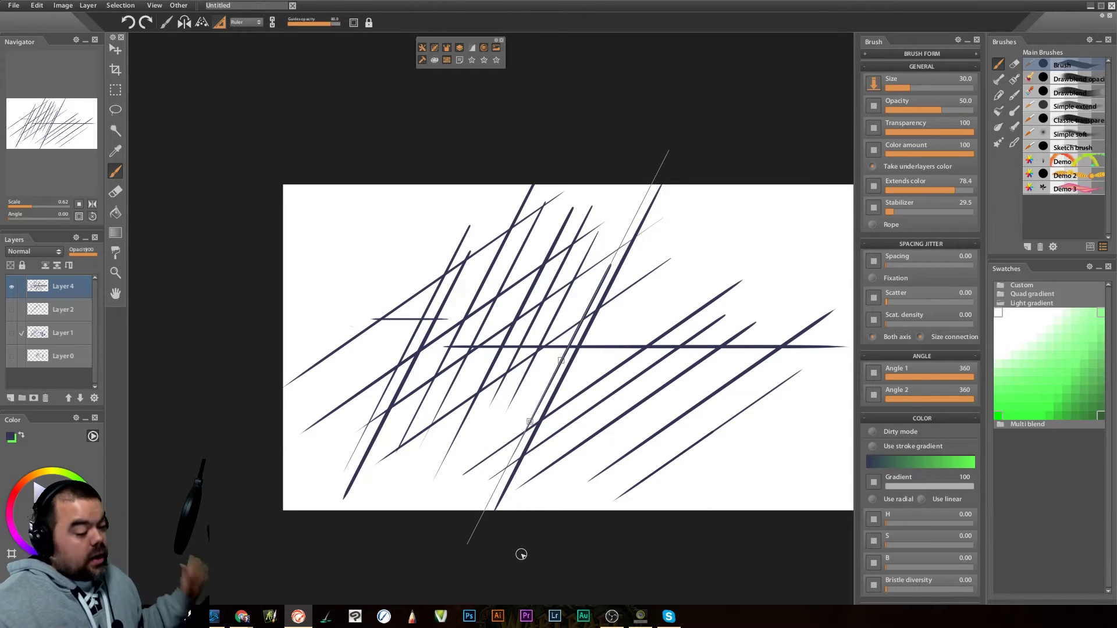
{"action": "left_click_drag", "start_coordinate": [499, 486], "coordinate": [631, 233]}
{"action": "left_click_drag", "start_coordinate": [474, 517], "coordinate": [639, 256]}
Rotate the straight ruler back to a shallower diagonal, and toggle the visibility of the top layer.
{"action": "mouse_move", "coordinate": [561, 360]}
{"action": "left_mouse_down"}
{"action": "mouse_move", "coordinate": [577, 406]}
{"action": "mouse_move", "coordinate": [773, 264]}
{"action": "mouse_move", "coordinate": [805, 267]}
{"action": "mouse_move", "coordinate": [739, 184]}
{"action": "mouse_move", "coordinate": [840, 99]}
{"action": "mouse_move", "coordinate": [863, 139]}
{"action": "mouse_move", "coordinate": [791, 238]}
{"action": "left_mouse_up"}
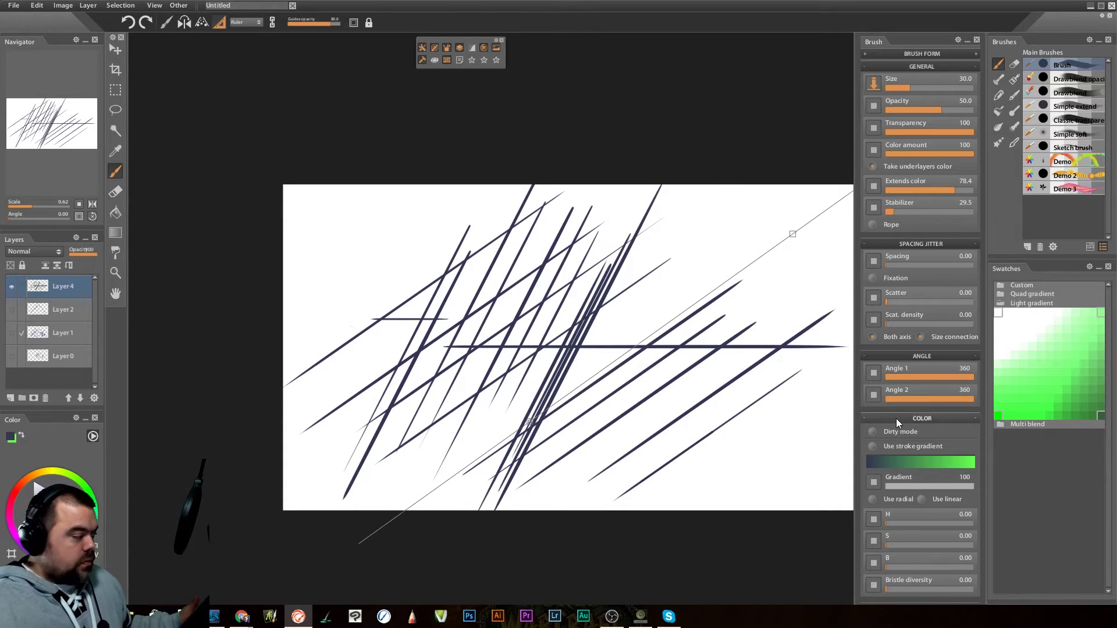
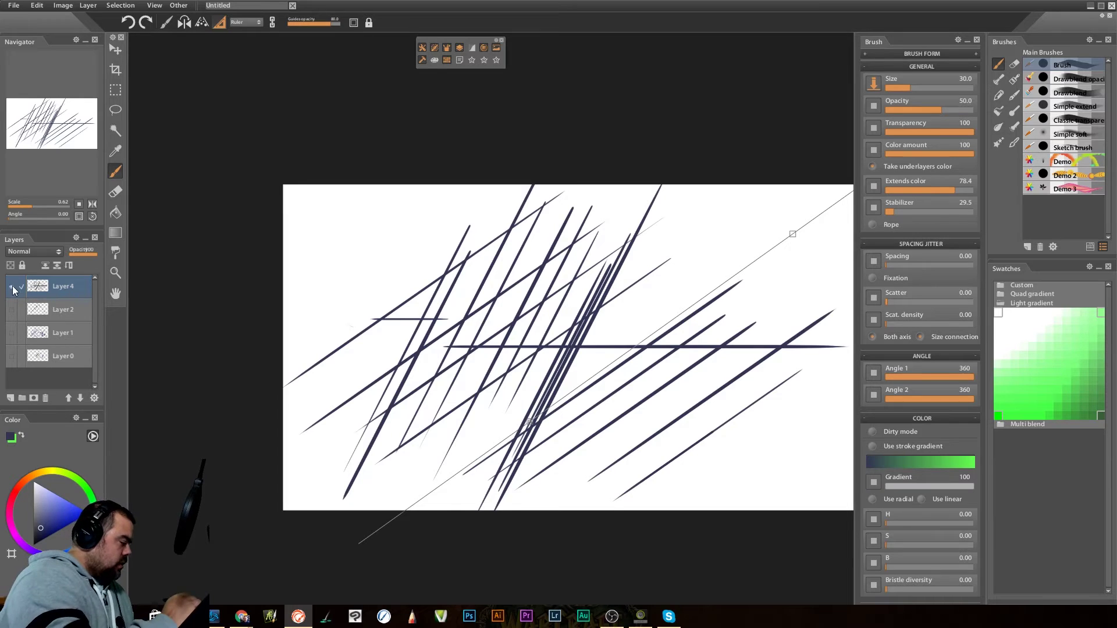
{"action": "left_click", "coordinate": [11, 286]}
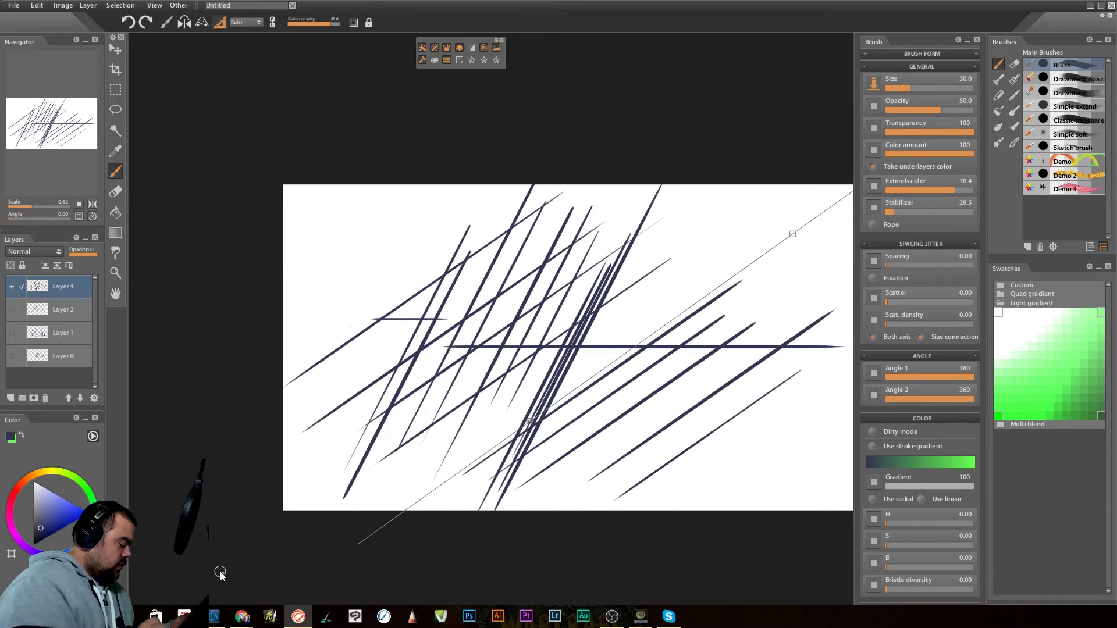
Switch to Chrome to check the version 1.53 changelog, and return to Paintstorm Studio.
{"action": "mouse_move", "coordinate": [242, 616]}
{"action": "left_click", "coordinate": [316, 577]}
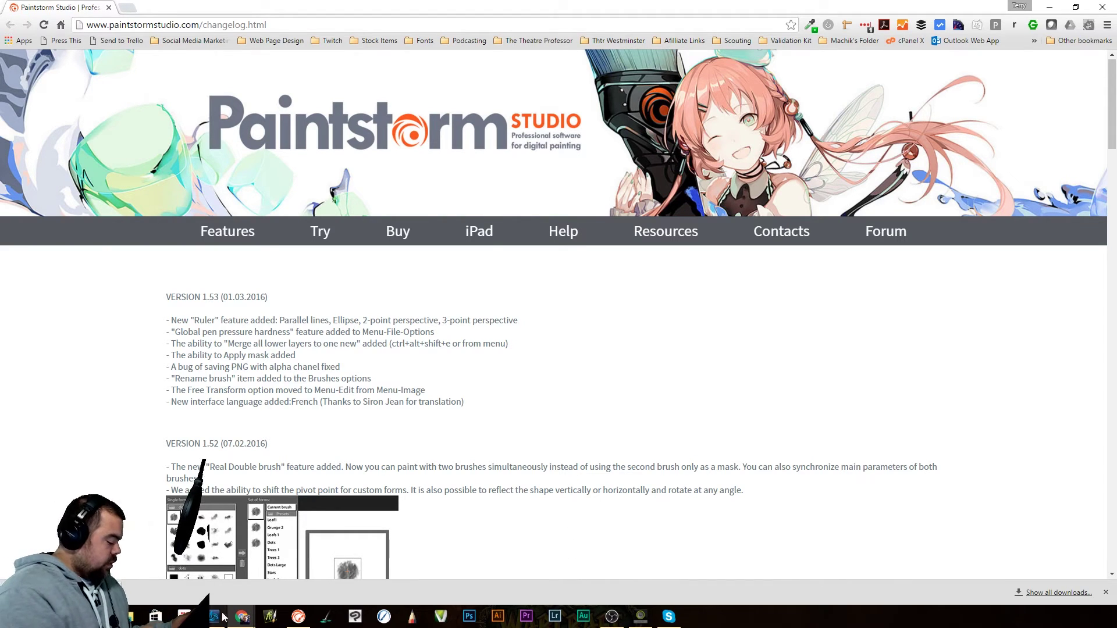
{"action": "left_click", "coordinate": [298, 616]}
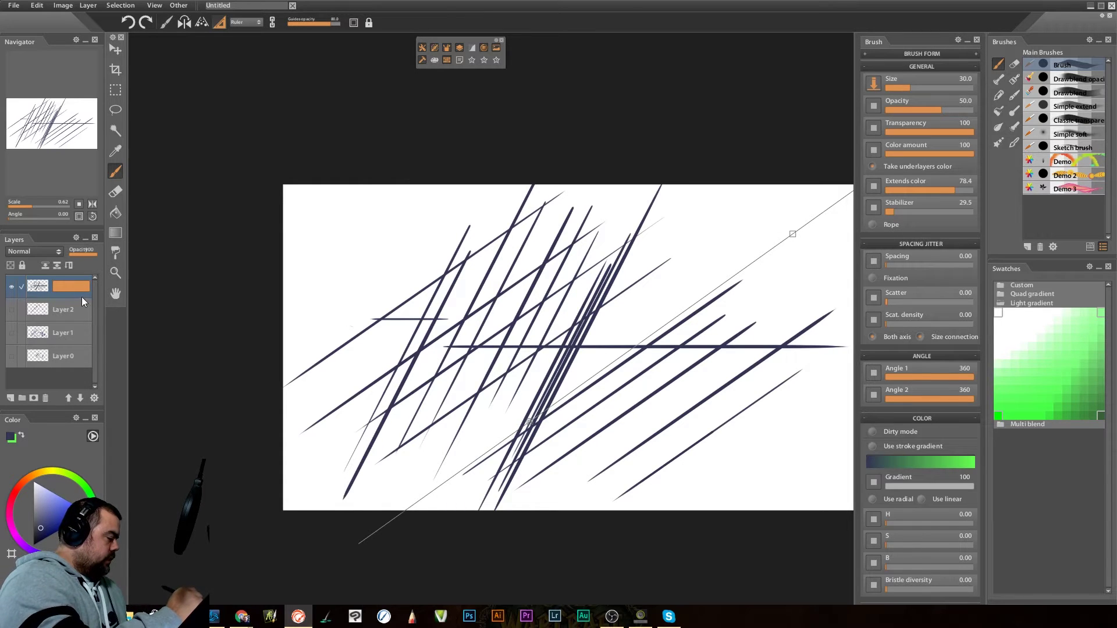
Try merging the lower layers into one new layer starting from Layer 4, with only that layer visible.
{"action": "right_click", "coordinate": [78, 291]}
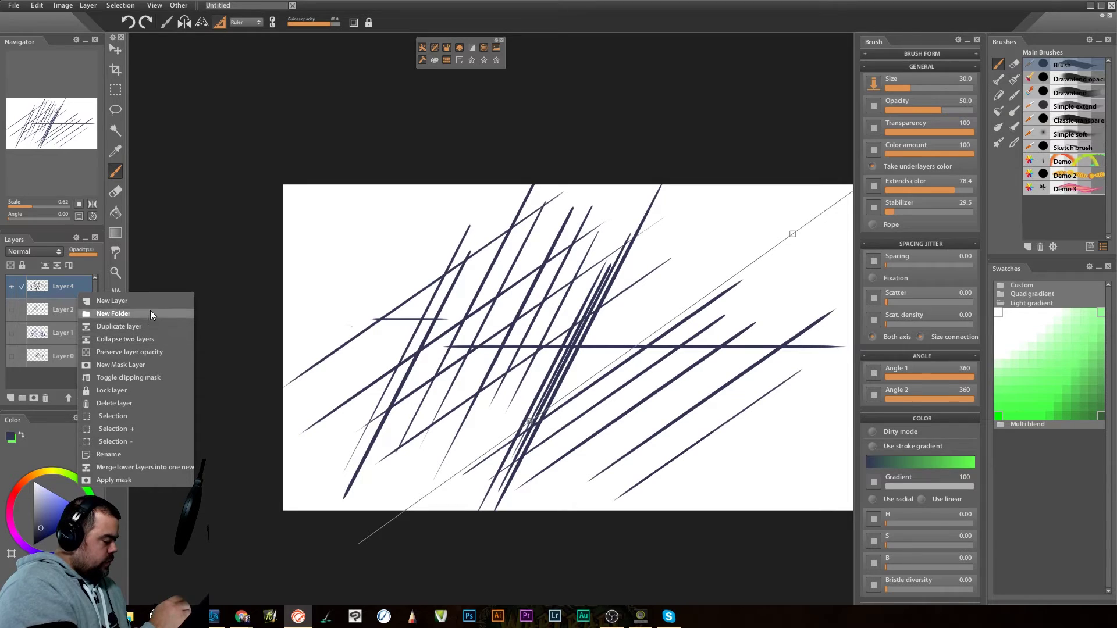
{"action": "left_click", "coordinate": [180, 466]}
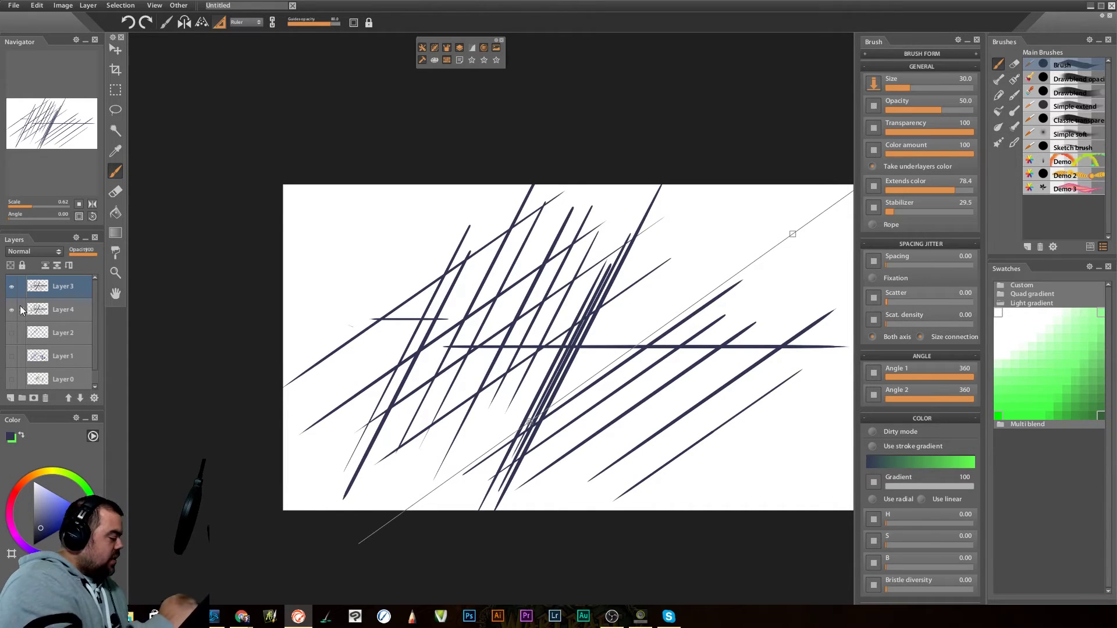
Make Layer 2, Layer 1 and Layer 0 visible, and delete the merged layer at the top of the stack.
{"action": "left_click", "coordinate": [12, 333]}
{"action": "left_click", "coordinate": [11, 356]}
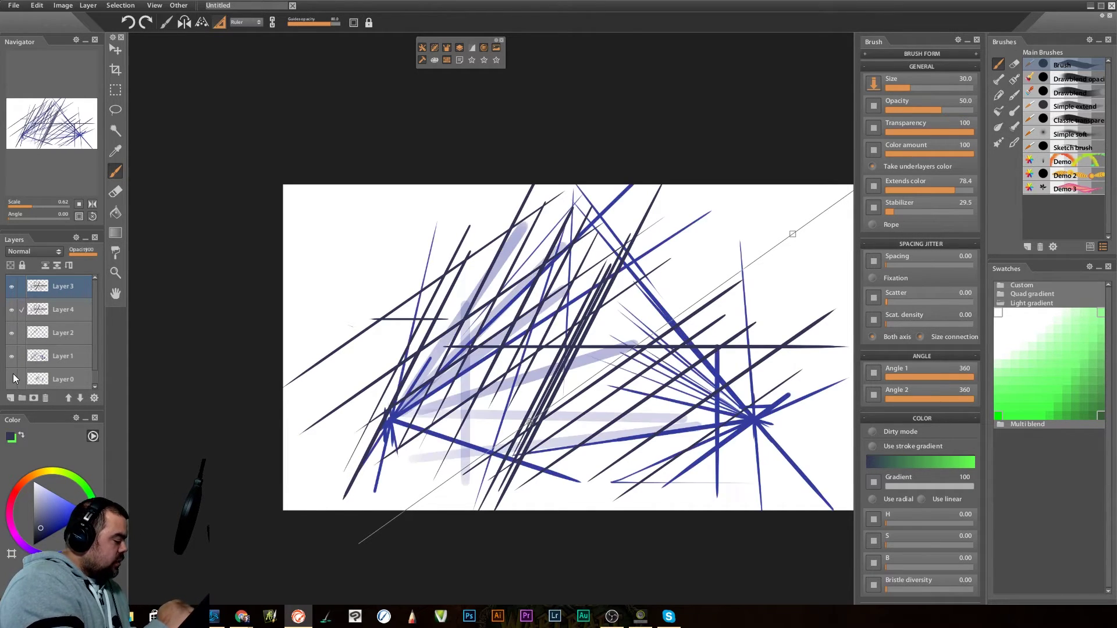
{"action": "left_click", "coordinate": [12, 379]}
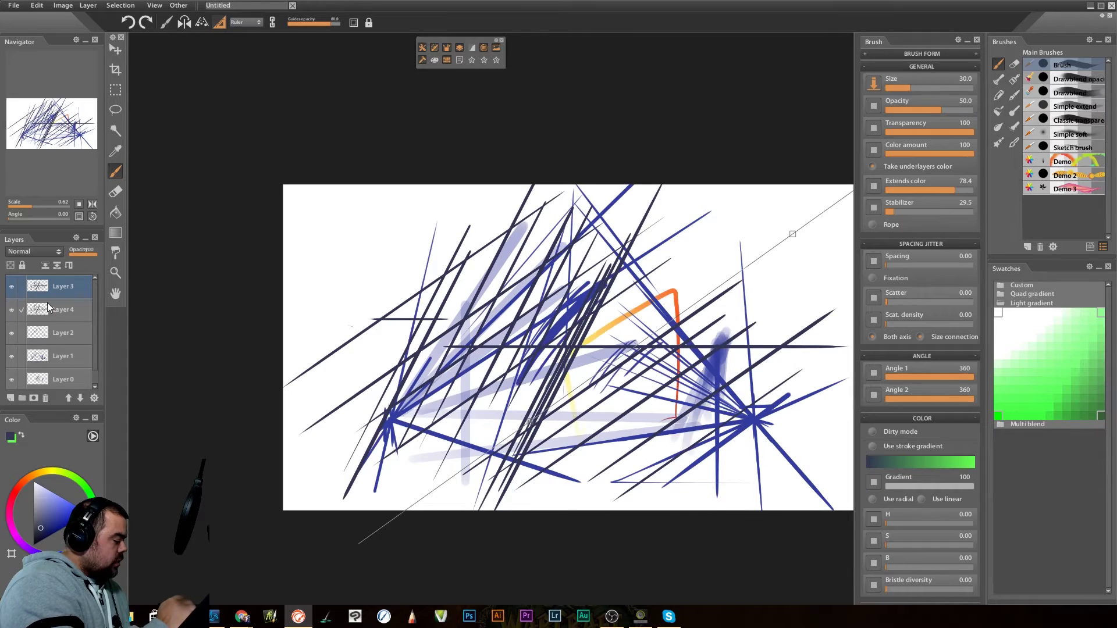
{"action": "left_click", "coordinate": [44, 397]}
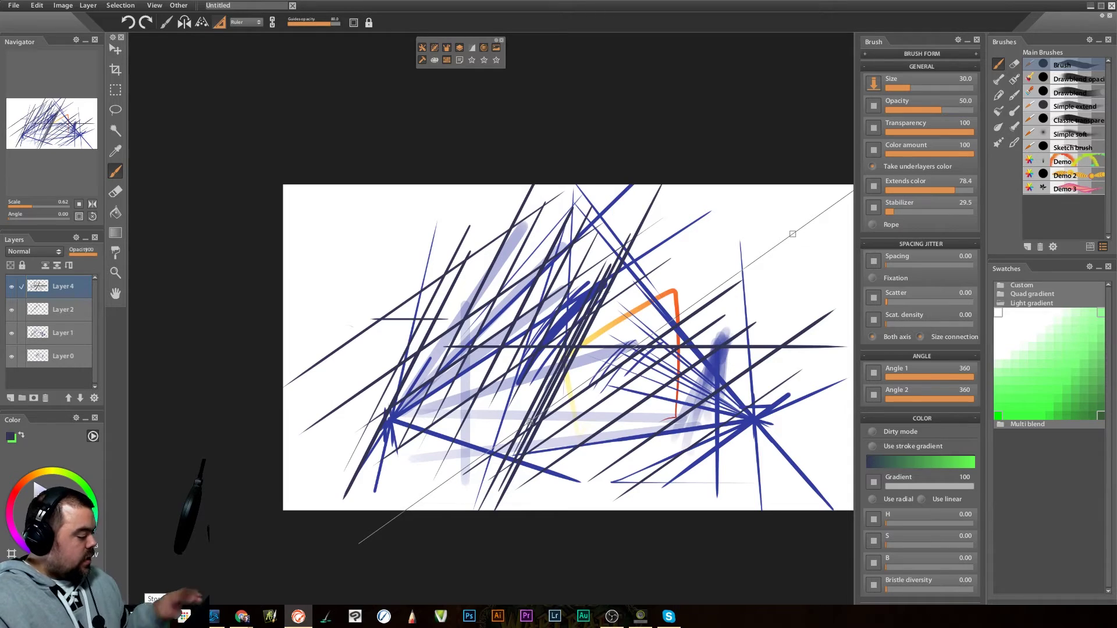
Merge Layer 4 and all layers below it into one new layer, and hide the original layers.
{"action": "right_click", "coordinate": [80, 290]}
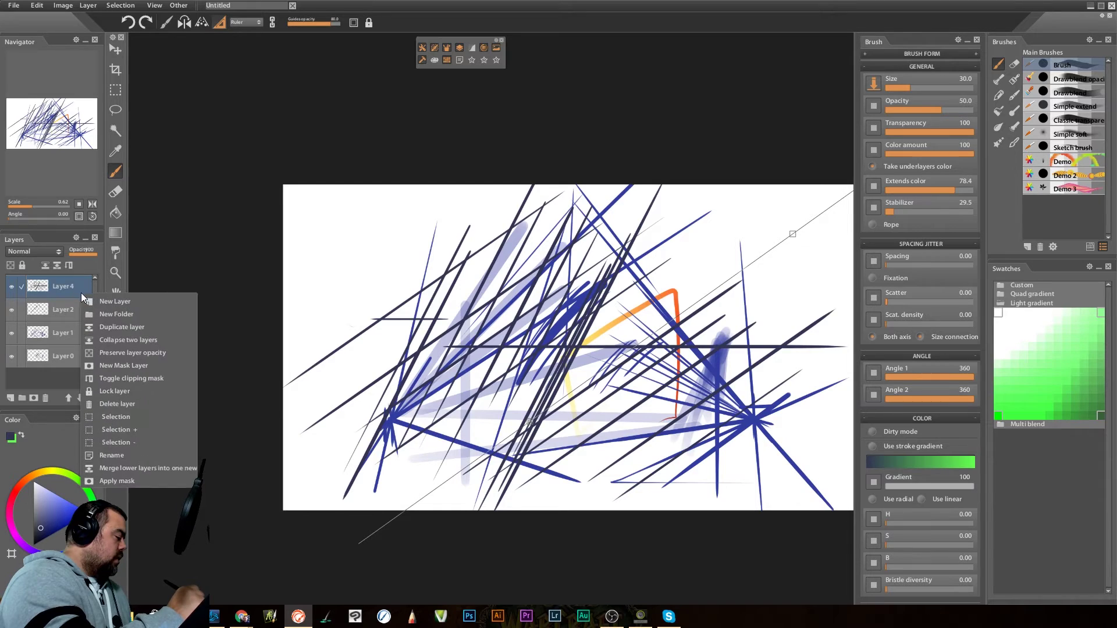
{"action": "left_click", "coordinate": [179, 468]}
{"action": "left_click", "coordinate": [13, 310]}
{"action": "left_click", "coordinate": [12, 356]}
{"action": "left_click", "coordinate": [12, 379]}
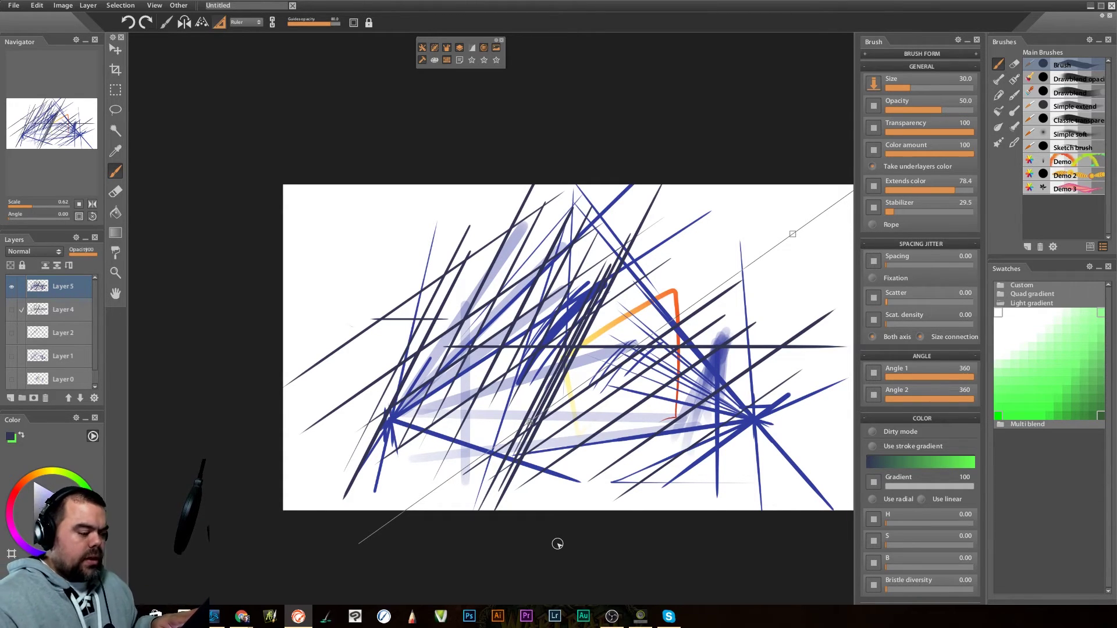
Turn off the ruler and add a new empty layer above the merged one, with the merged layer hidden.
{"action": "left_click", "coordinate": [219, 22]}
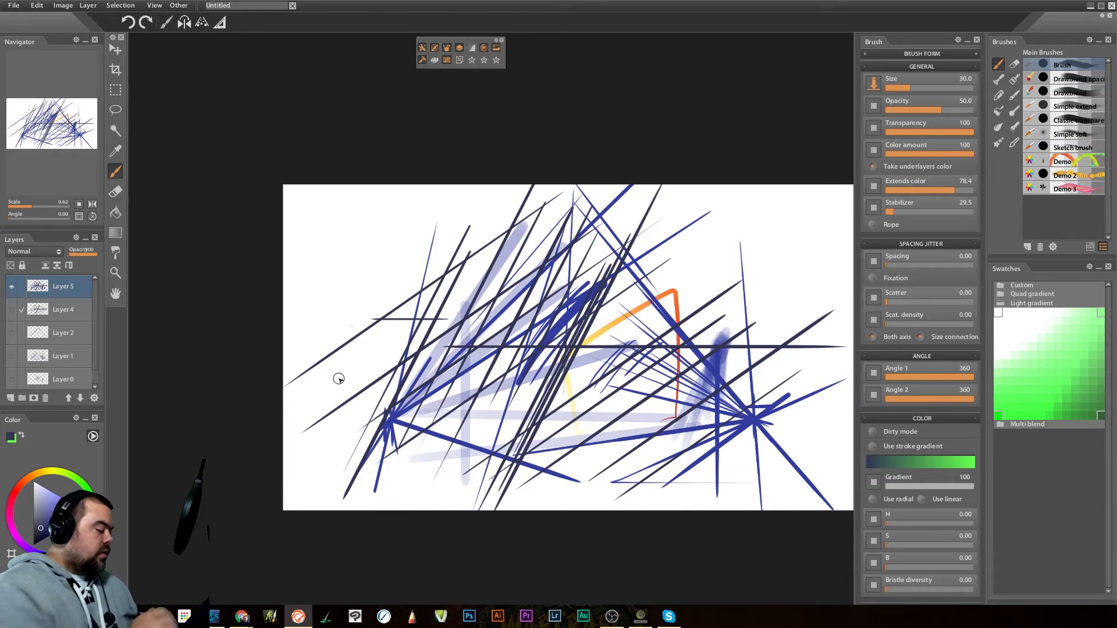
{"action": "left_click", "coordinate": [12, 287]}
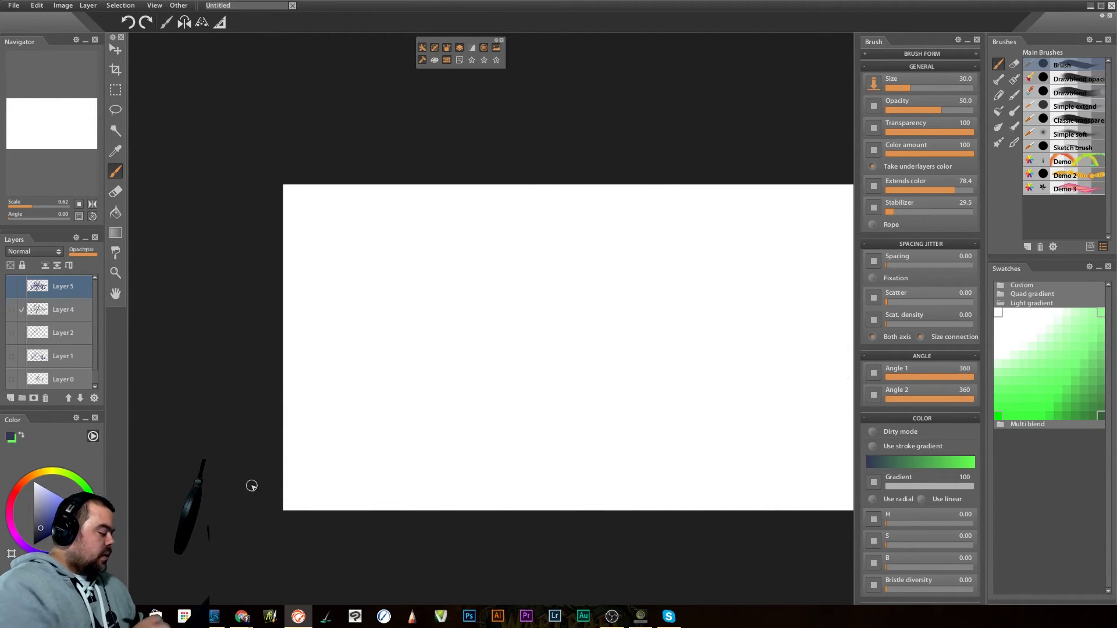
{"action": "left_click", "coordinate": [14, 399]}
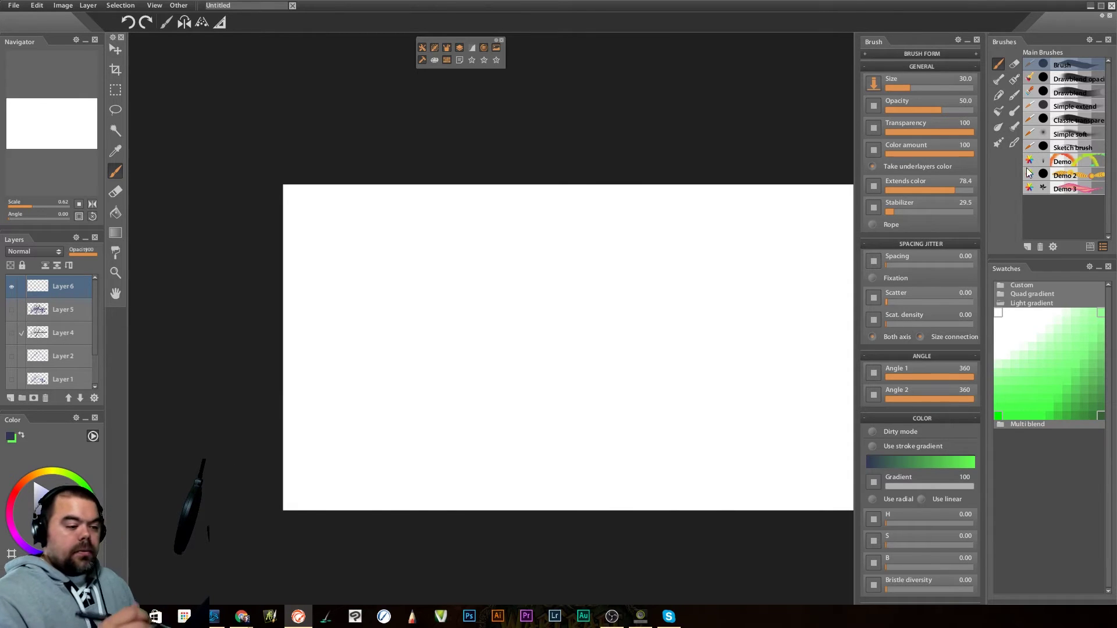
With the Classic transparent preset and a red colour, paint overlapping diagonal strokes in the middle of the canvas.
{"action": "left_click", "coordinate": [1076, 119]}
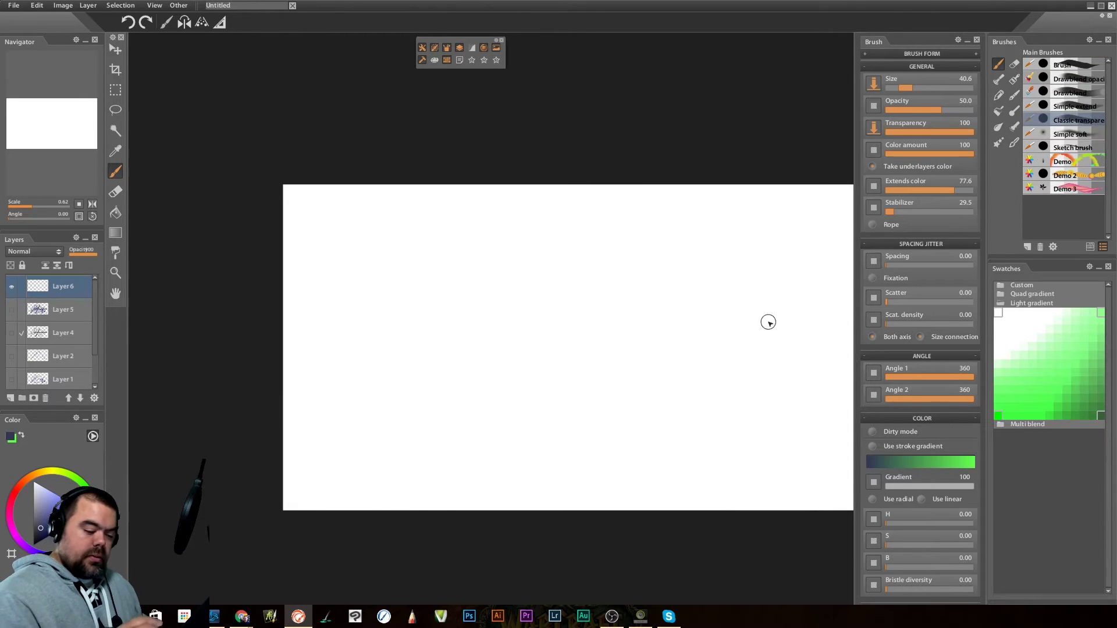
{"action": "left_click", "coordinate": [28, 488]}
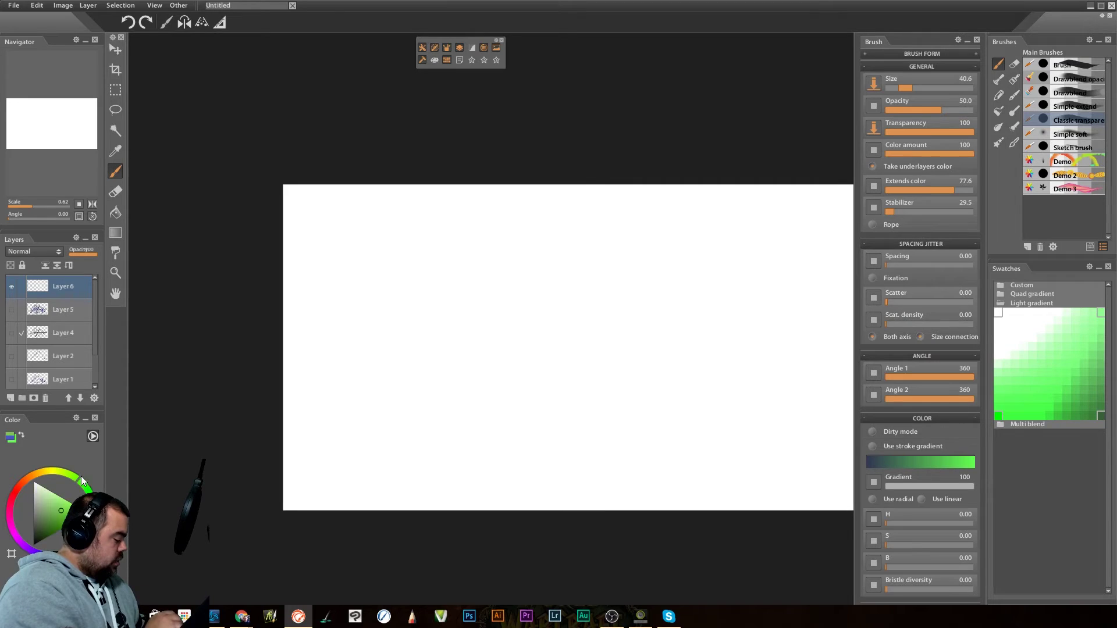
{"action": "left_click_drag", "start_coordinate": [27, 487], "coordinate": [23, 502]}
{"action": "mouse_move", "coordinate": [425, 402]}
{"action": "left_mouse_down"}
{"action": "mouse_move", "coordinate": [511, 332]}
{"action": "mouse_move", "coordinate": [479, 384]}
{"action": "mouse_move", "coordinate": [621, 319]}
{"action": "mouse_move", "coordinate": [578, 297]}
{"action": "mouse_move", "coordinate": [535, 299]}
{"action": "mouse_move", "coordinate": [461, 374]}
{"action": "mouse_move", "coordinate": [626, 327]}
{"action": "mouse_move", "coordinate": [566, 324]}
{"action": "left_mouse_up"}
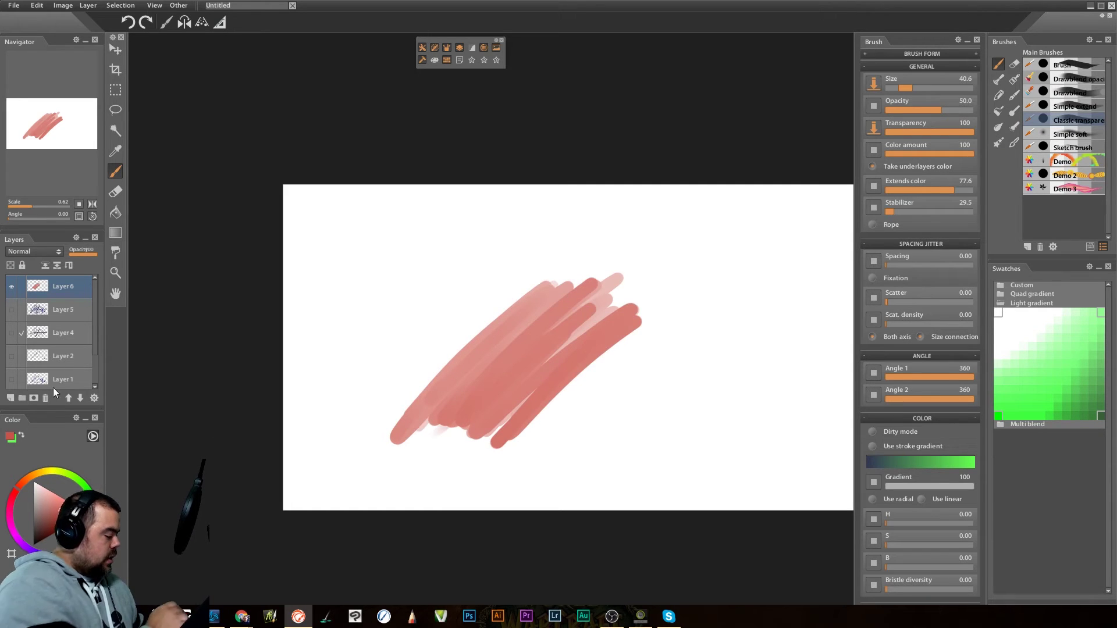
Add a new layer in Overlay mode and paint near-black strokes on it crossing the red ones.
{"action": "left_click", "coordinate": [9, 399]}
{"action": "left_click", "coordinate": [34, 536]}
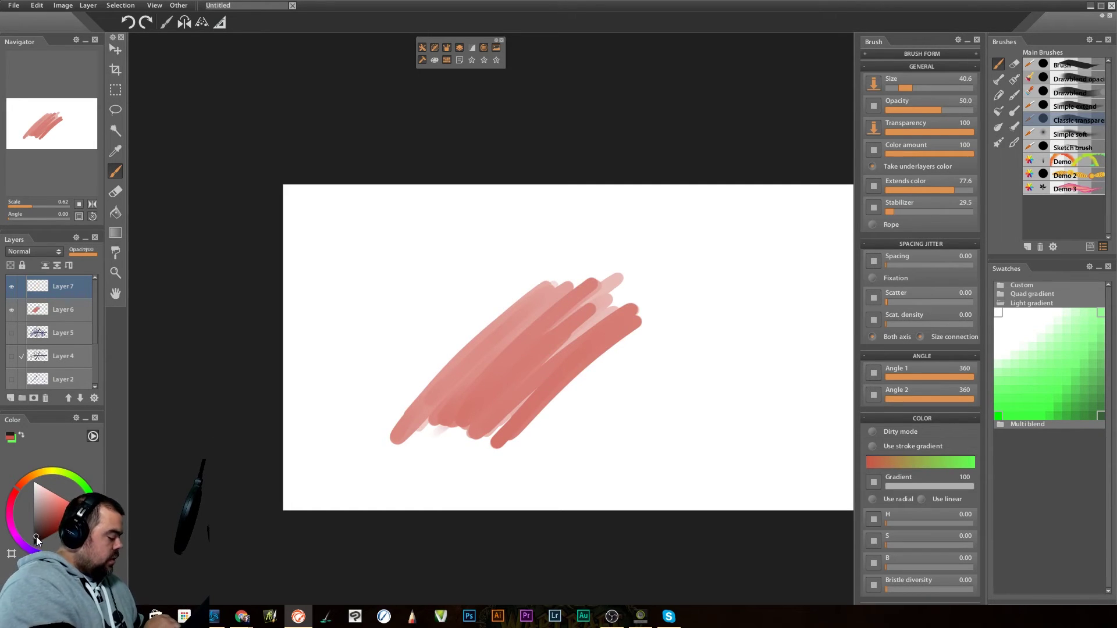
{"action": "left_click", "coordinate": [41, 250]}
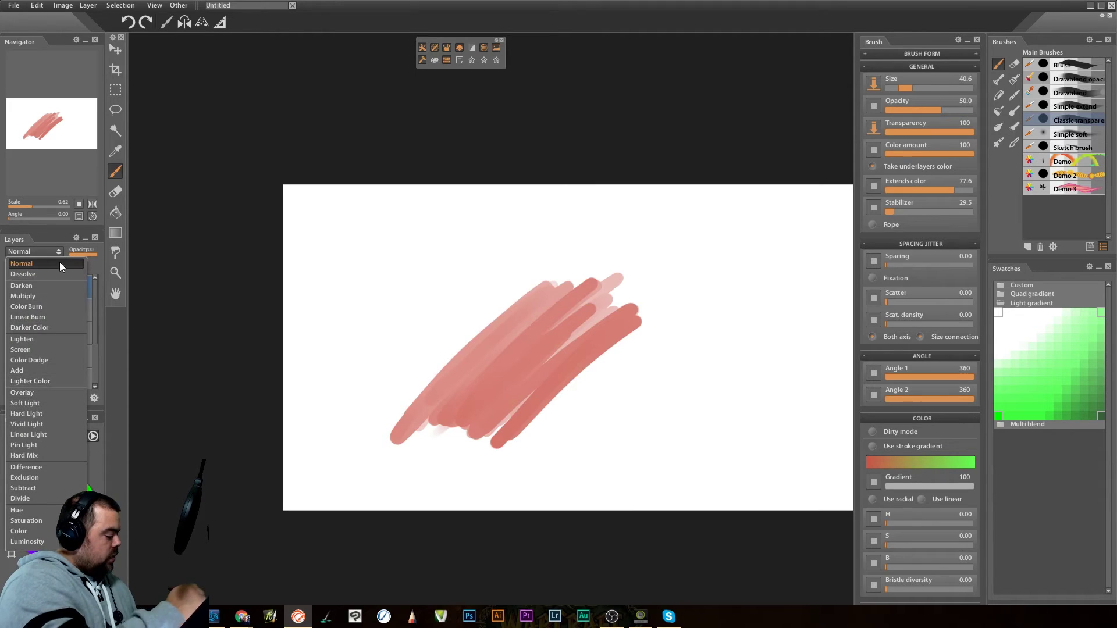
{"action": "left_click", "coordinate": [51, 391]}
{"action": "mouse_move", "coordinate": [448, 338]}
{"action": "left_mouse_down"}
{"action": "mouse_move", "coordinate": [602, 433]}
{"action": "mouse_move", "coordinate": [448, 292]}
{"action": "mouse_move", "coordinate": [620, 394]}
{"action": "mouse_move", "coordinate": [553, 342]}
{"action": "mouse_move", "coordinate": [513, 274]}
{"action": "mouse_move", "coordinate": [543, 285]}
{"action": "mouse_move", "coordinate": [617, 276]}
{"action": "left_mouse_up"}
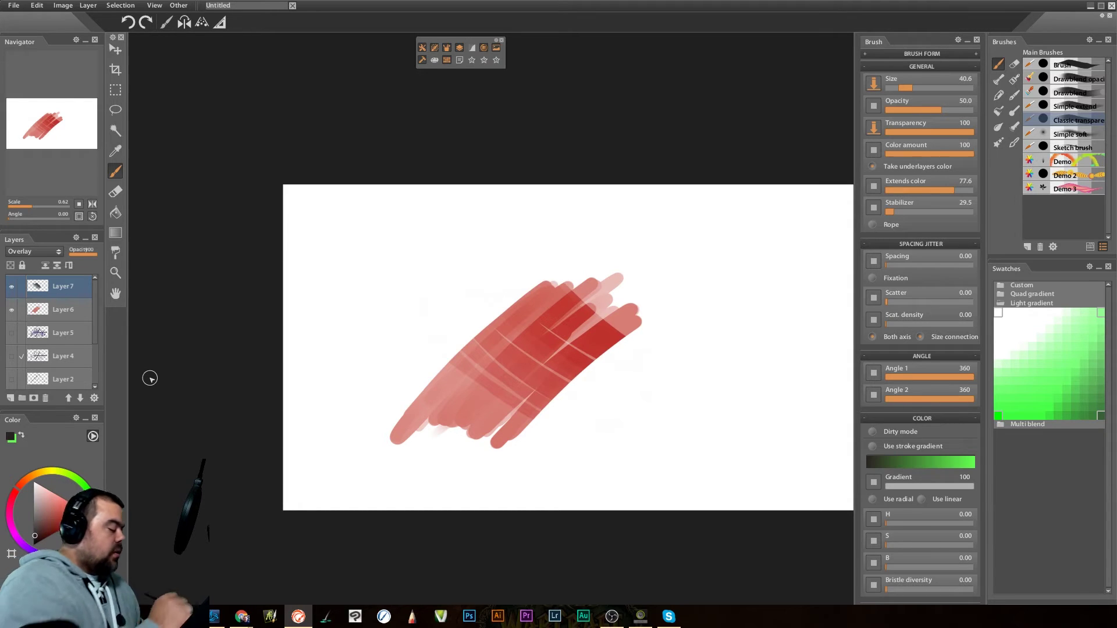
Try merging the Overlay layer and the red layer into one new layer, and undo the merge.
{"action": "right_click", "coordinate": [79, 291]}
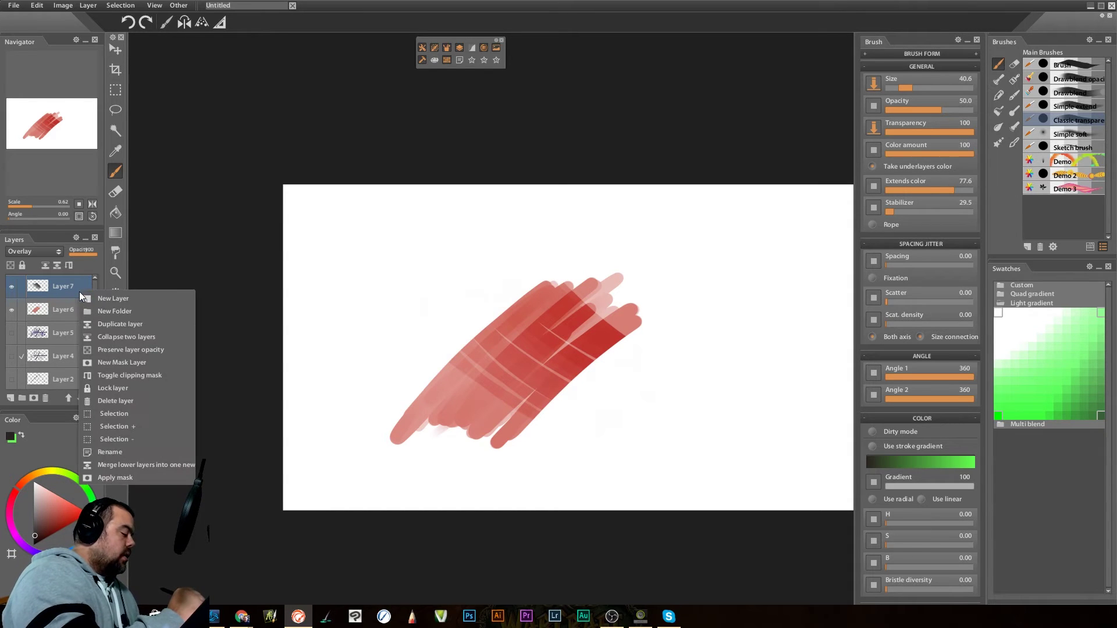
{"action": "left_click", "coordinate": [142, 465]}
{"action": "mouse_move", "coordinate": [242, 616]}
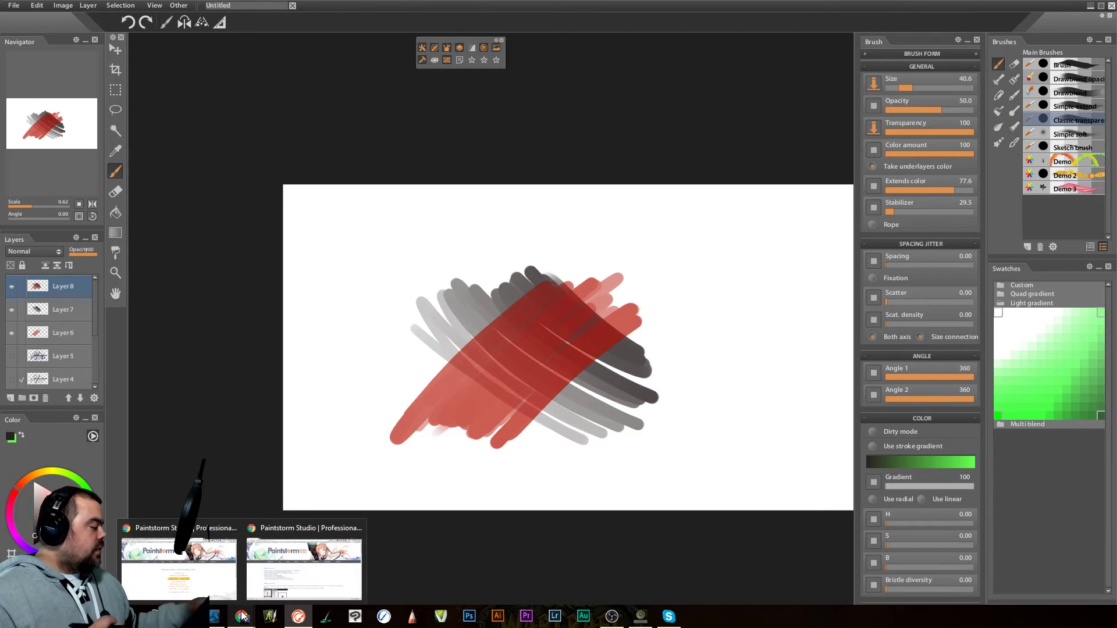
{"action": "key", "text": "ctrl+z"}
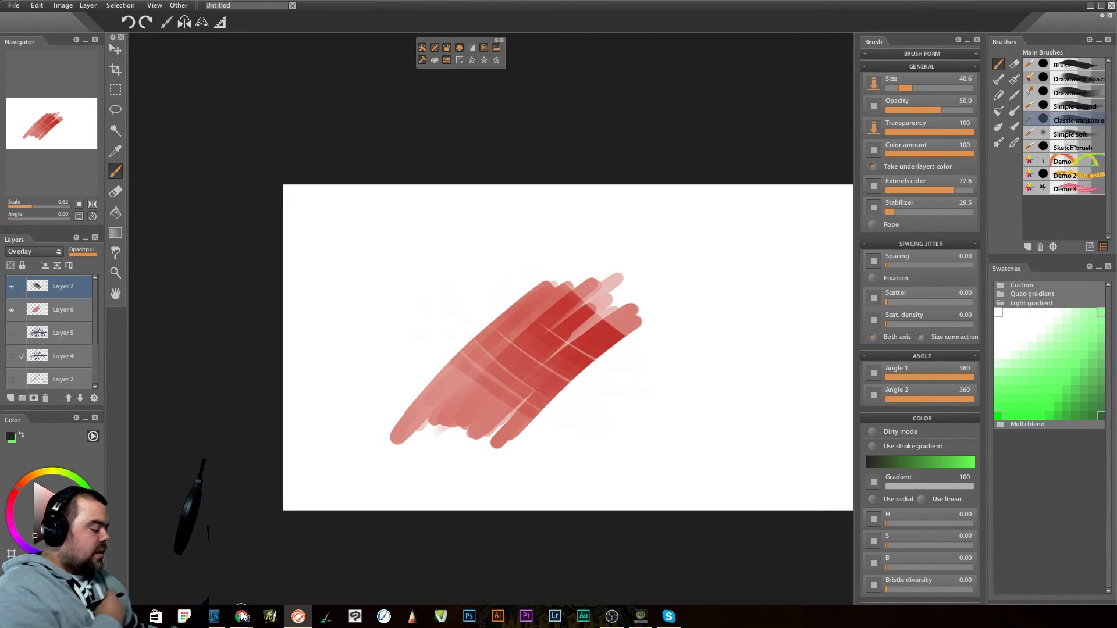
Add an empty Normal layer on top, try merging the lower layers into a new one from it, and undo the merge.
{"action": "left_click", "coordinate": [10, 398]}
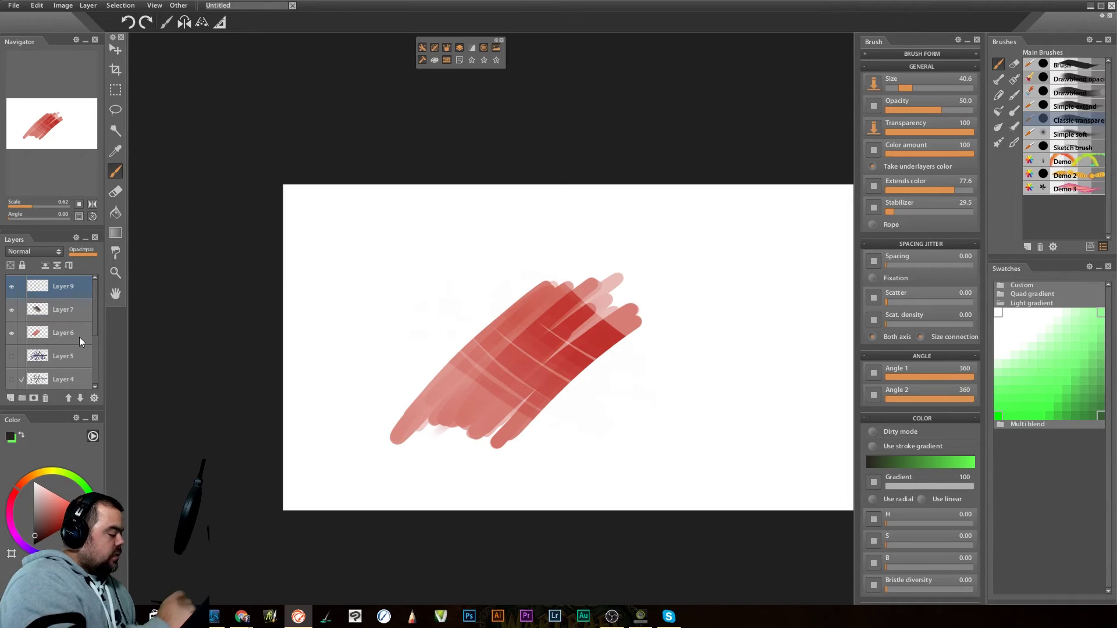
{"action": "right_click", "coordinate": [80, 290]}
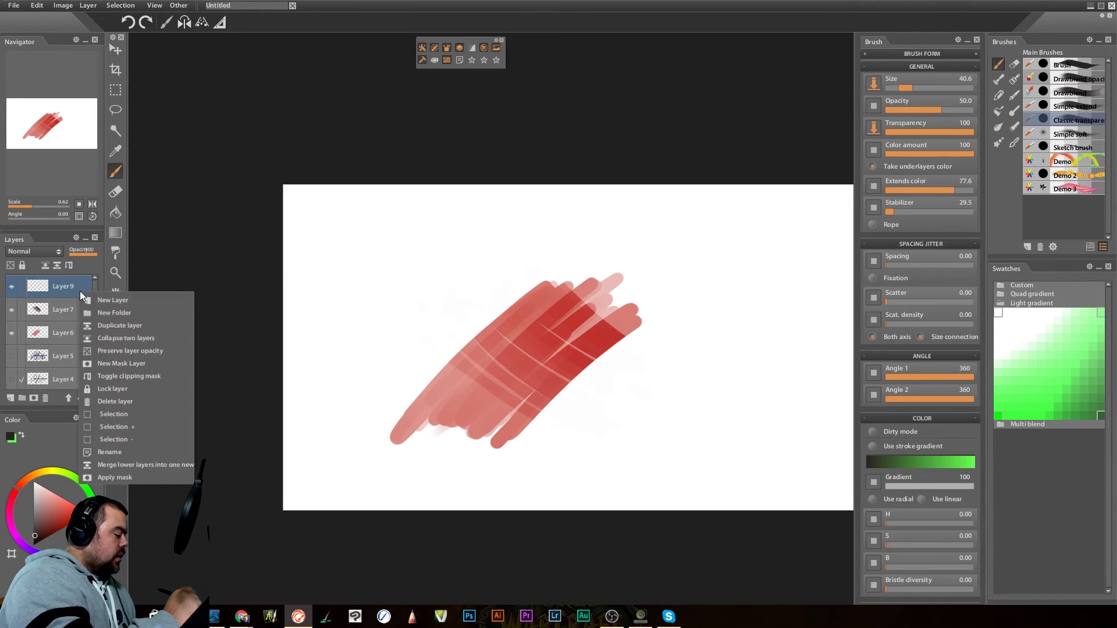
{"action": "left_click", "coordinate": [161, 467]}
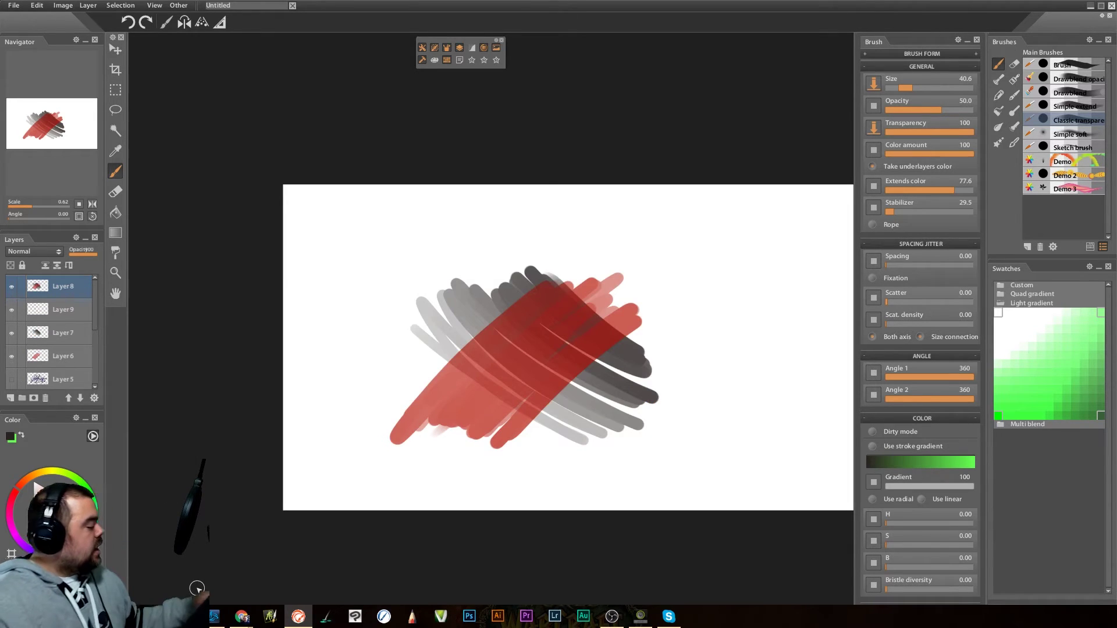
{"action": "key", "text": "ctrl+z"}
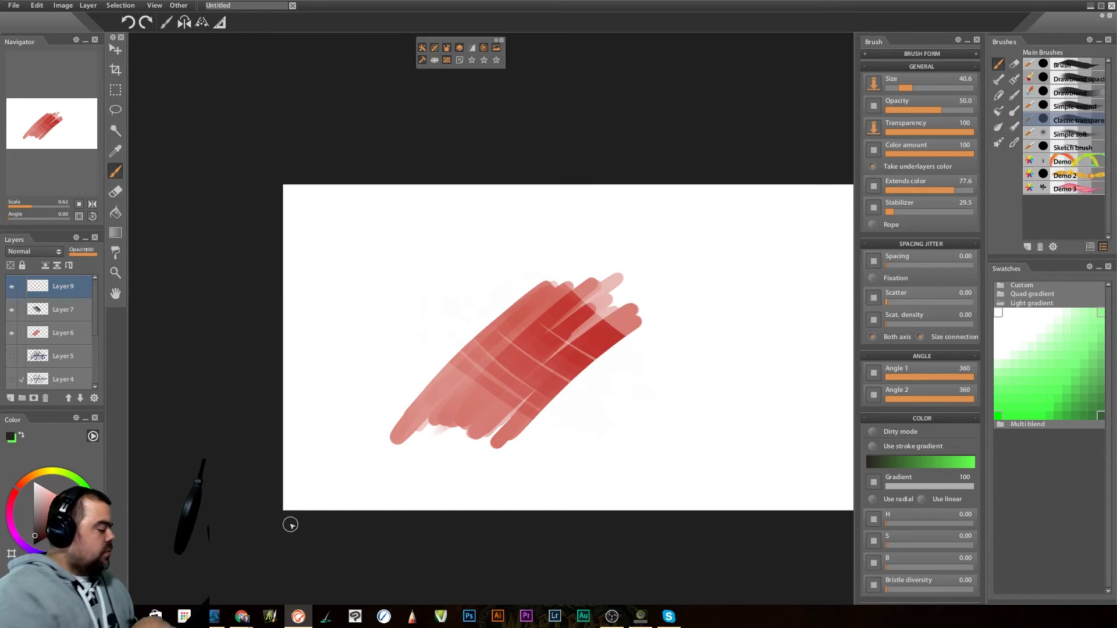
On the Overlay layer, paint more near-black strokes in several directions over the lower part of the red area.
{"action": "left_click", "coordinate": [44, 253]}
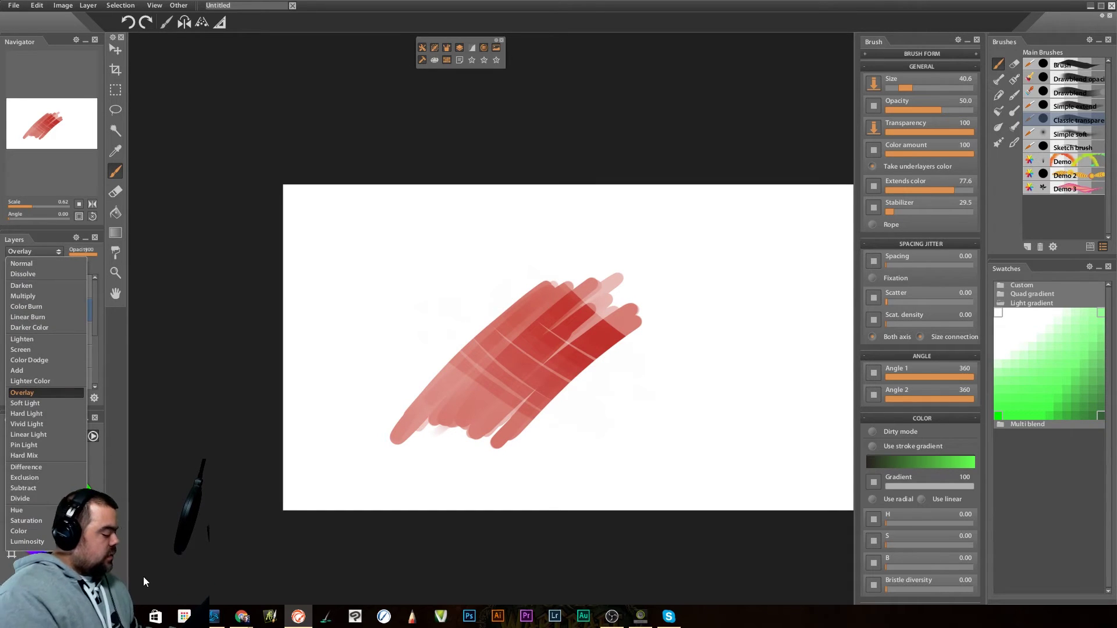
{"action": "left_click", "coordinate": [514, 540]}
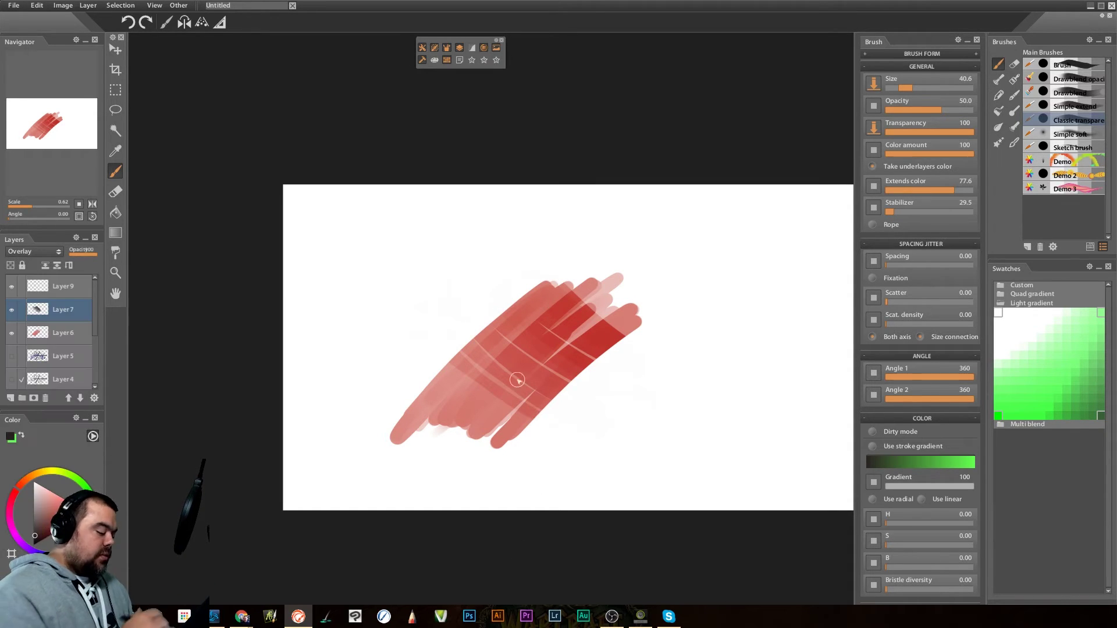
{"action": "mouse_move", "coordinate": [467, 315]}
{"action": "left_mouse_down"}
{"action": "mouse_move", "coordinate": [483, 458]}
{"action": "mouse_move", "coordinate": [473, 417]}
{"action": "mouse_move", "coordinate": [495, 472]}
{"action": "mouse_move", "coordinate": [509, 476]}
{"action": "mouse_move", "coordinate": [496, 395]}
{"action": "mouse_move", "coordinate": [543, 386]}
{"action": "left_mouse_up"}
{"action": "mouse_move", "coordinate": [511, 442]}
{"action": "left_mouse_down"}
{"action": "mouse_move", "coordinate": [536, 403]}
{"action": "mouse_move", "coordinate": [536, 330]}
{"action": "mouse_move", "coordinate": [585, 266]}
{"action": "mouse_move", "coordinate": [570, 257]}
{"action": "mouse_move", "coordinate": [511, 306]}
{"action": "mouse_move", "coordinate": [475, 323]}
{"action": "mouse_move", "coordinate": [459, 302]}
{"action": "left_mouse_up"}
{"action": "mouse_move", "coordinate": [452, 371]}
{"action": "left_mouse_down"}
{"action": "mouse_move", "coordinate": [446, 340]}
{"action": "mouse_move", "coordinate": [441, 451]}
{"action": "mouse_move", "coordinate": [489, 346]}
{"action": "mouse_move", "coordinate": [503, 435]}
{"action": "mouse_move", "coordinate": [512, 326]}
{"action": "left_mouse_up"}
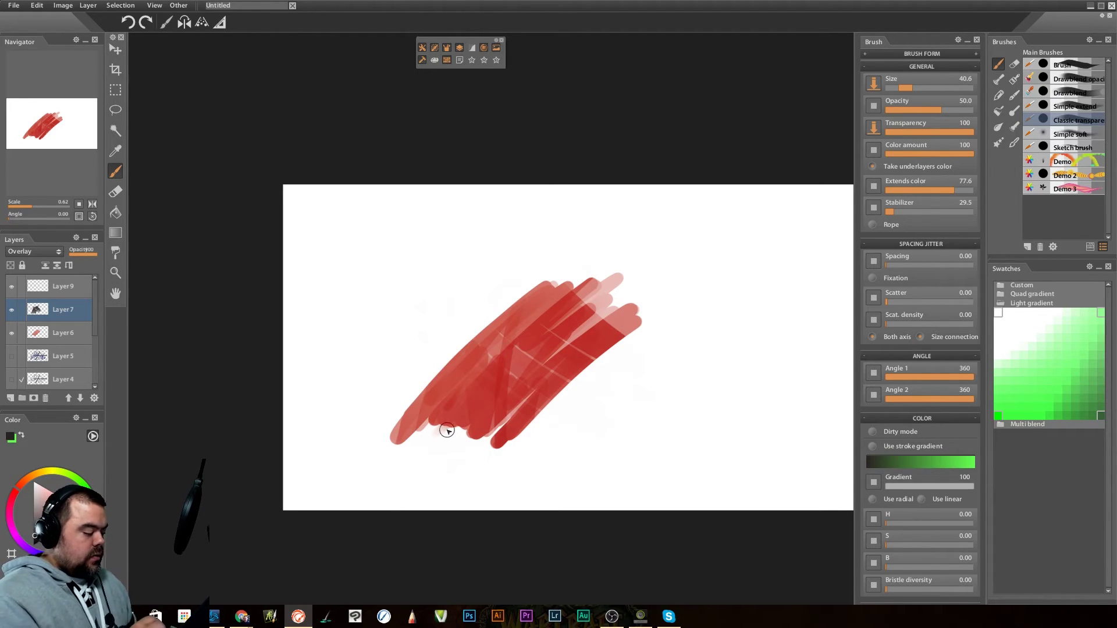
Try collapsing the Overlay layer with the red layer below, undo it, and view the layer's blend mode options.
{"action": "right_click", "coordinate": [80, 311]}
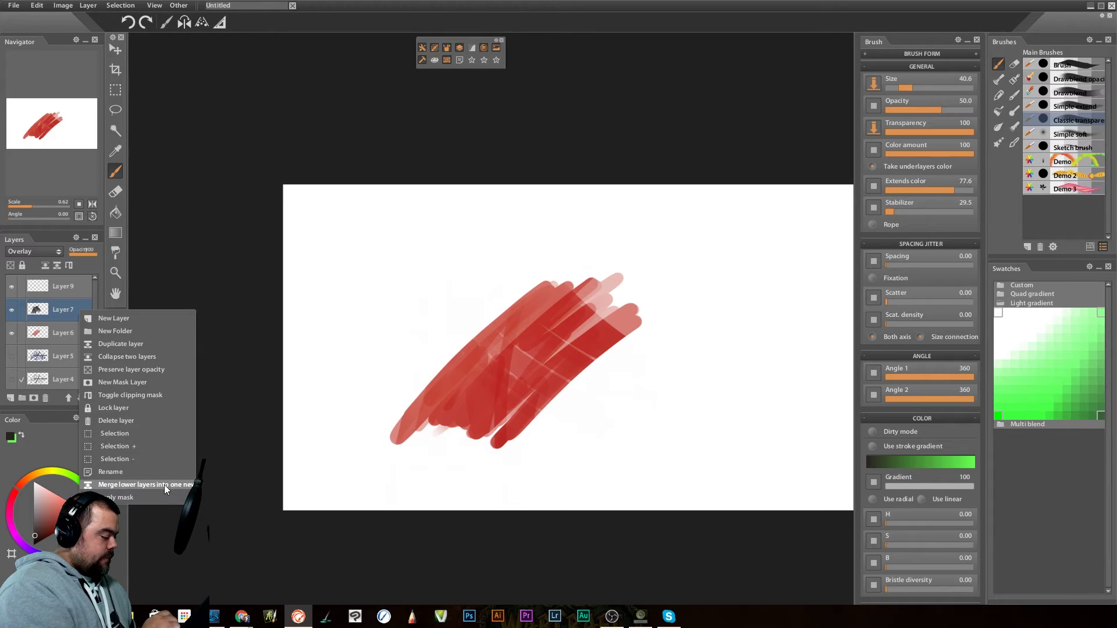
{"action": "left_click", "coordinate": [152, 356]}
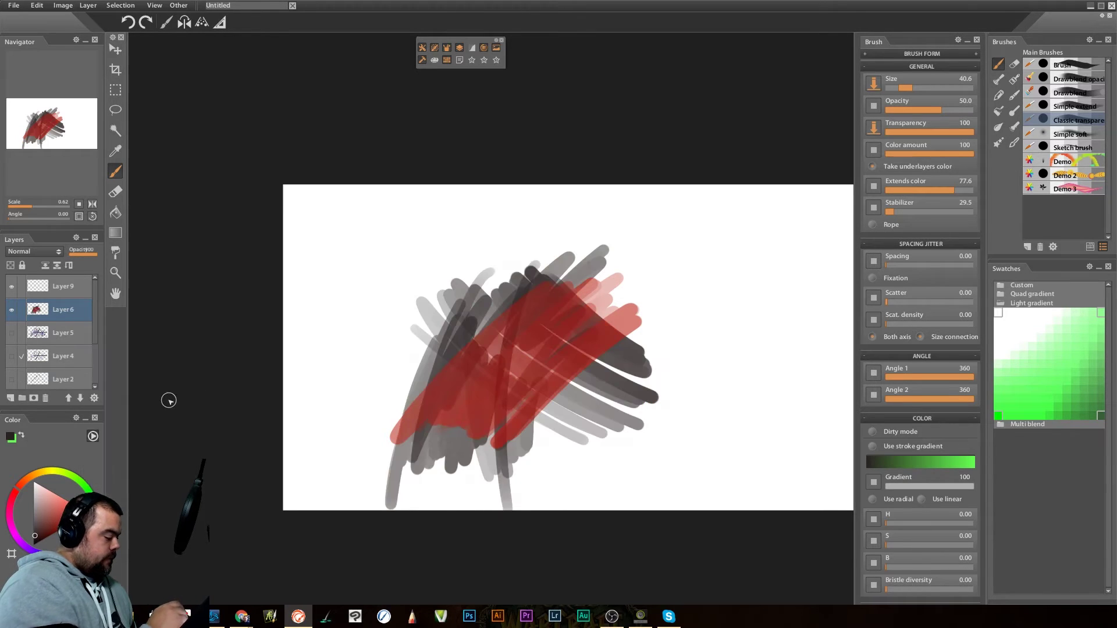
{"action": "key", "text": "ctrl+z"}
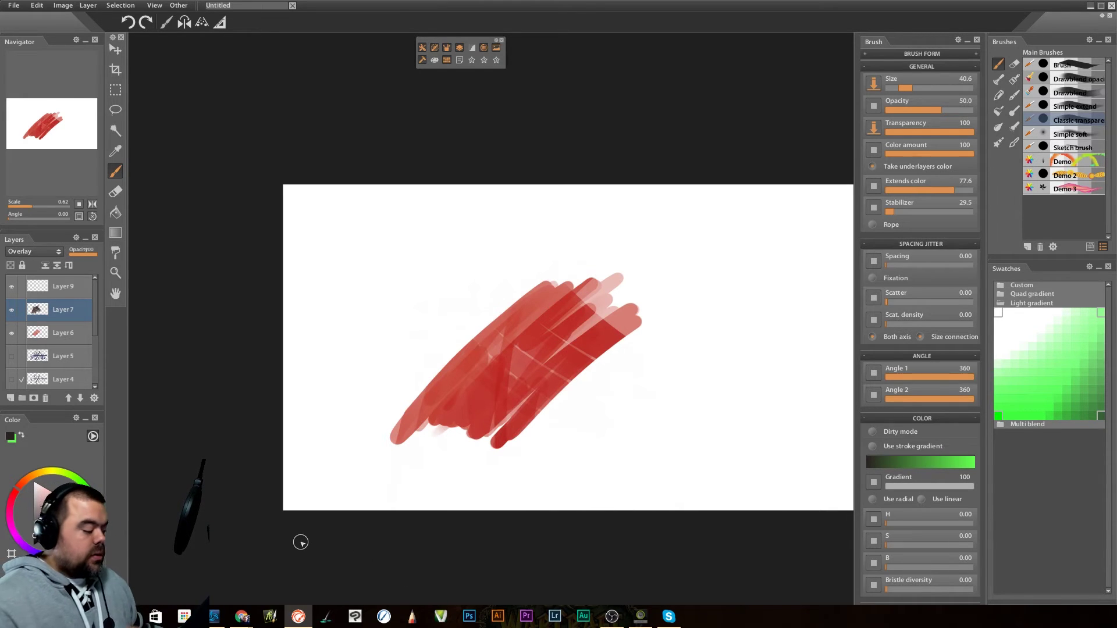
{"action": "left_click", "coordinate": [44, 251]}
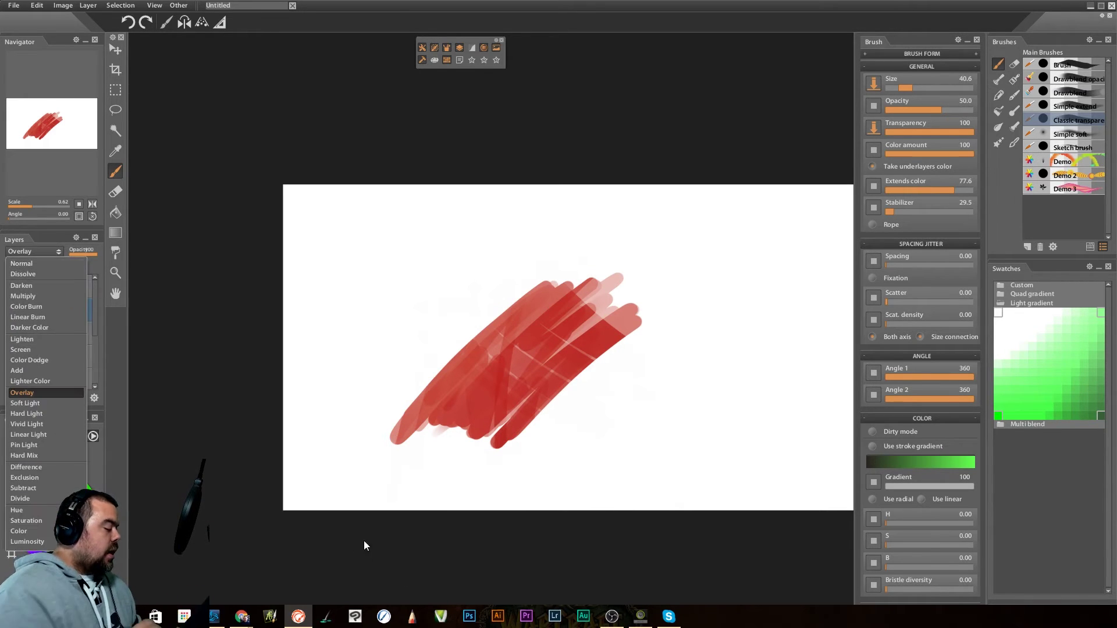
{"action": "left_click", "coordinate": [242, 521]}
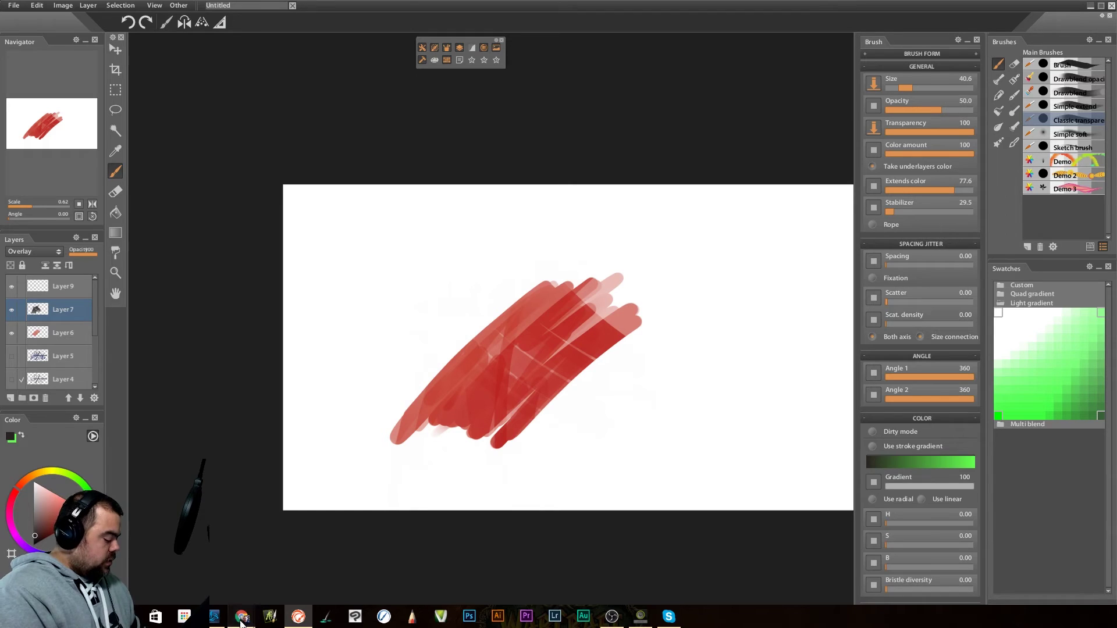
Switch to Chrome to consult the changelog for the next 1.53 feature, and switch back to Paintstorm Studio.
{"action": "mouse_move", "coordinate": [241, 619]}
{"action": "left_click", "coordinate": [305, 576]}
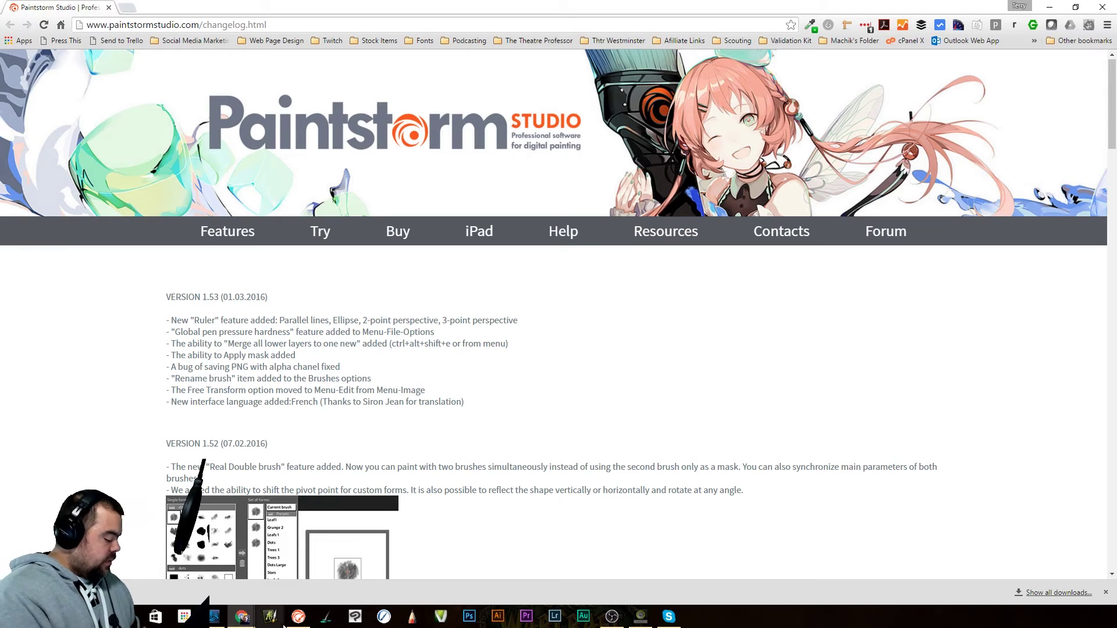
{"action": "left_click", "coordinate": [298, 617]}
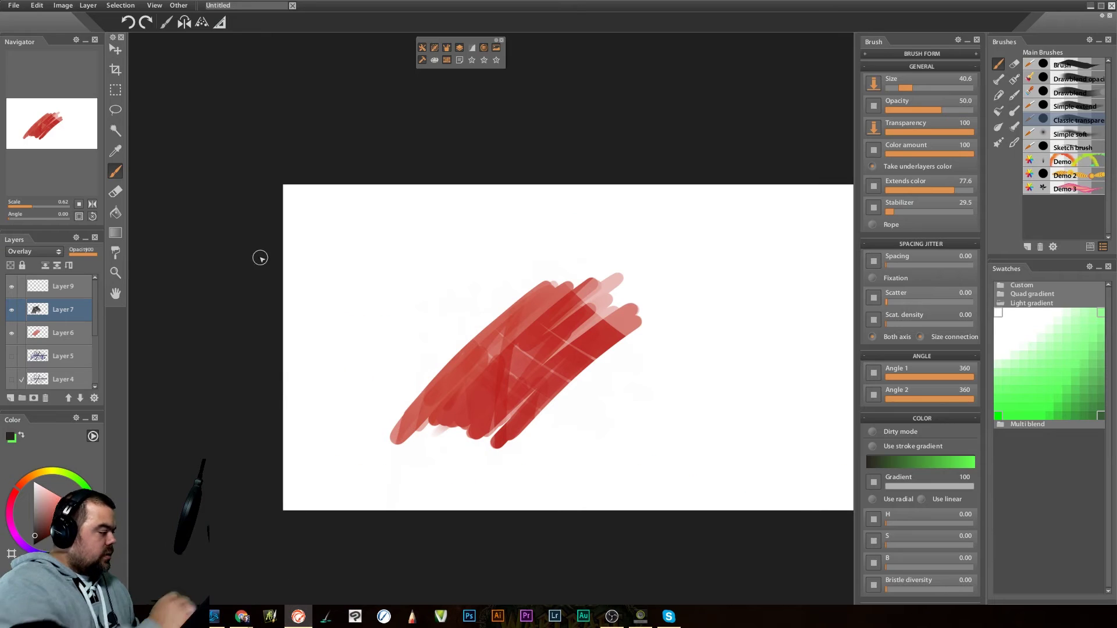
Turn on the ruler, set its type to Ellipse, and reshape it into a tall, upright ellipse around the red strokes.
{"action": "left_click", "coordinate": [220, 22]}
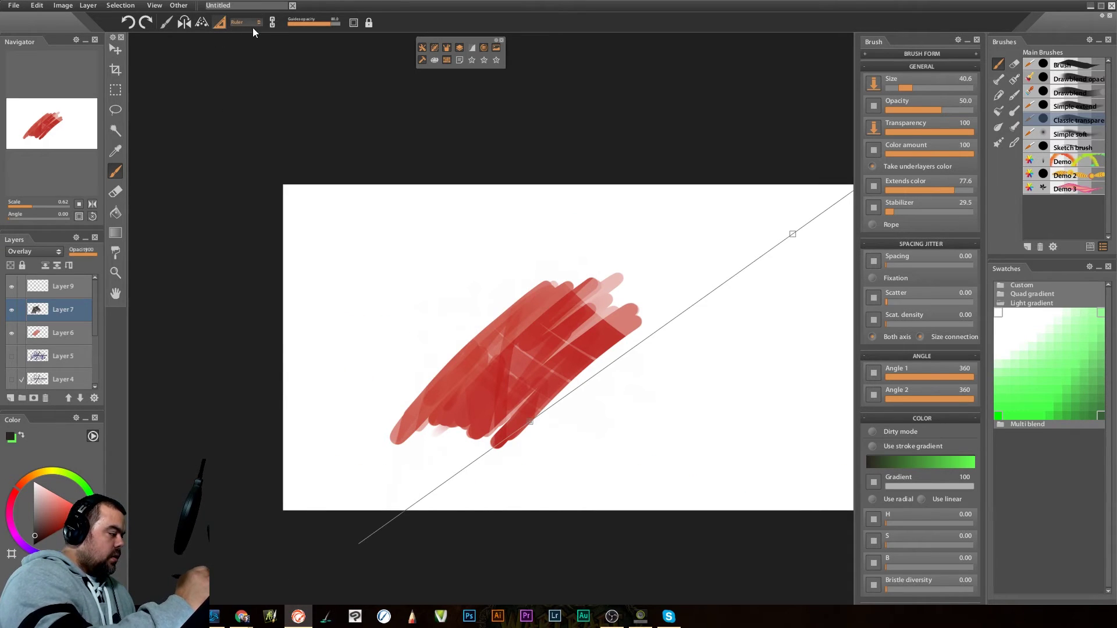
{"action": "left_click", "coordinate": [254, 24]}
{"action": "left_click", "coordinate": [252, 43]}
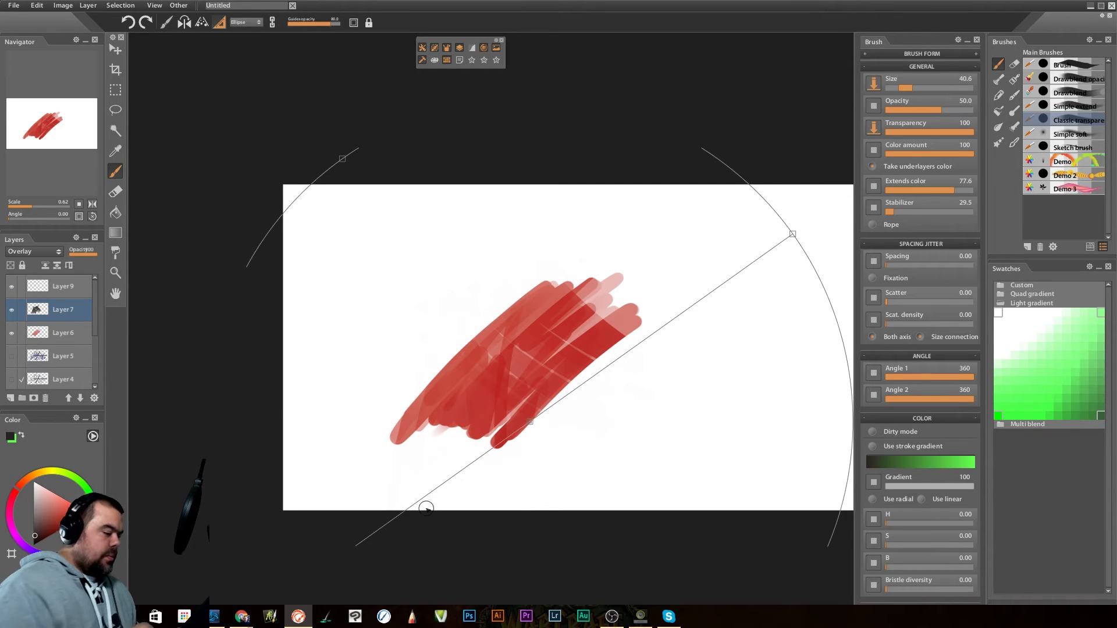
{"action": "left_click_drag", "start_coordinate": [791, 235], "coordinate": [645, 424]}
{"action": "left_click_drag", "start_coordinate": [534, 313], "coordinate": [531, 219]}
{"action": "left_click_drag", "start_coordinate": [530, 423], "coordinate": [568, 369]}
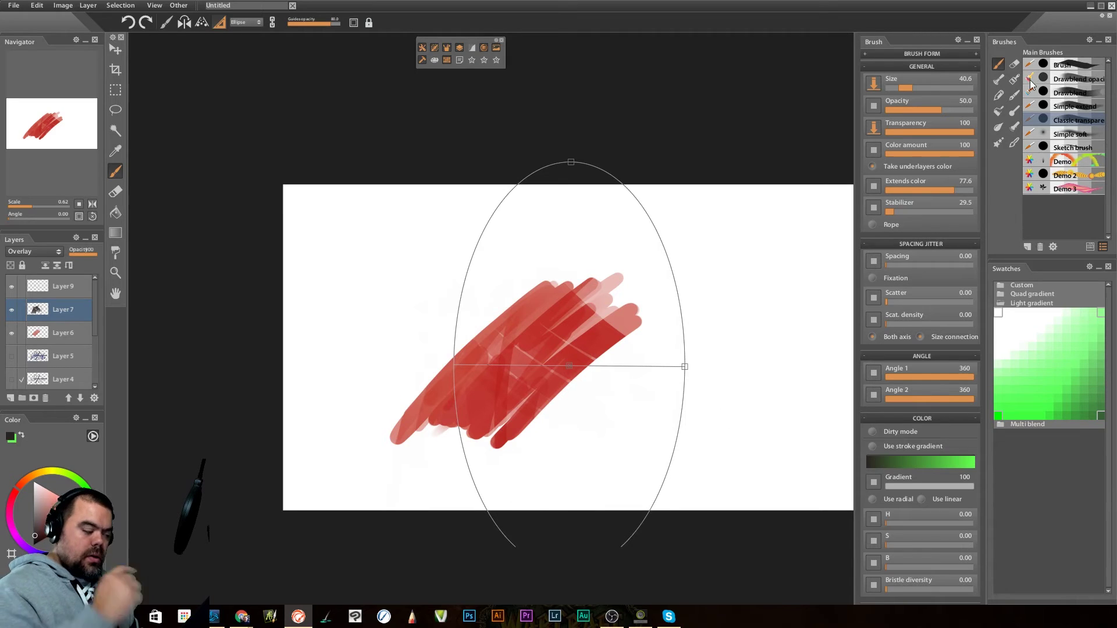
On Layer 9, paint four purple arcs along the ellipse ruler down the right side of the canvas.
{"action": "left_click", "coordinate": [61, 286]}
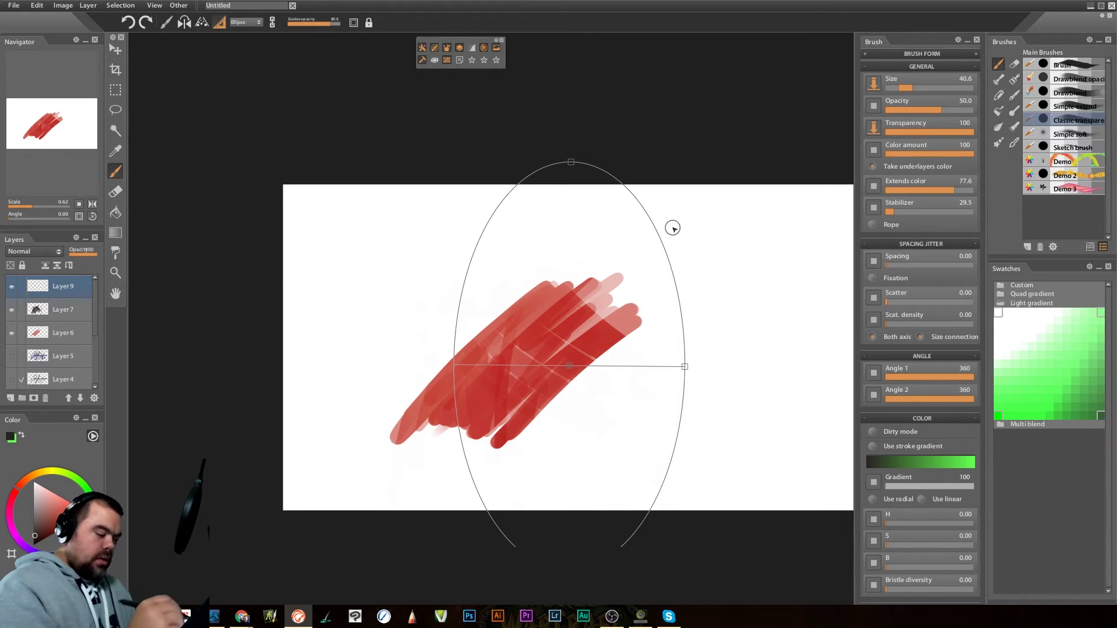
{"action": "left_click", "coordinate": [62, 517]}
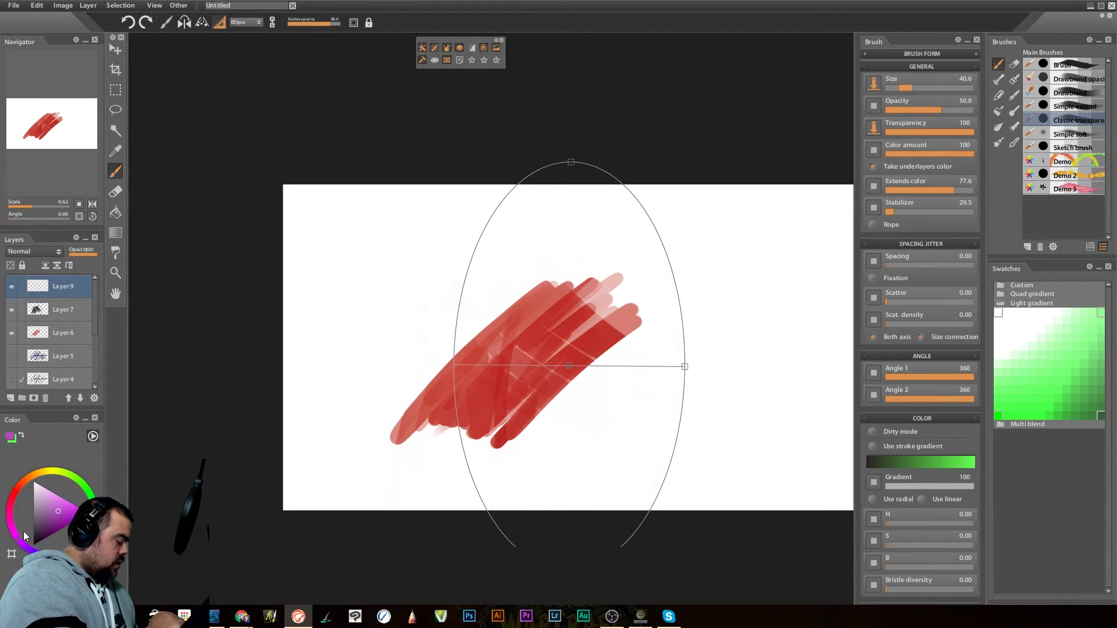
{"action": "mouse_move", "coordinate": [679, 219]}
{"action": "left_mouse_down"}
{"action": "mouse_move", "coordinate": [660, 234]}
{"action": "mouse_move", "coordinate": [669, 502]}
{"action": "mouse_move", "coordinate": [698, 234]}
{"action": "mouse_move", "coordinate": [686, 509]}
{"action": "left_mouse_up"}
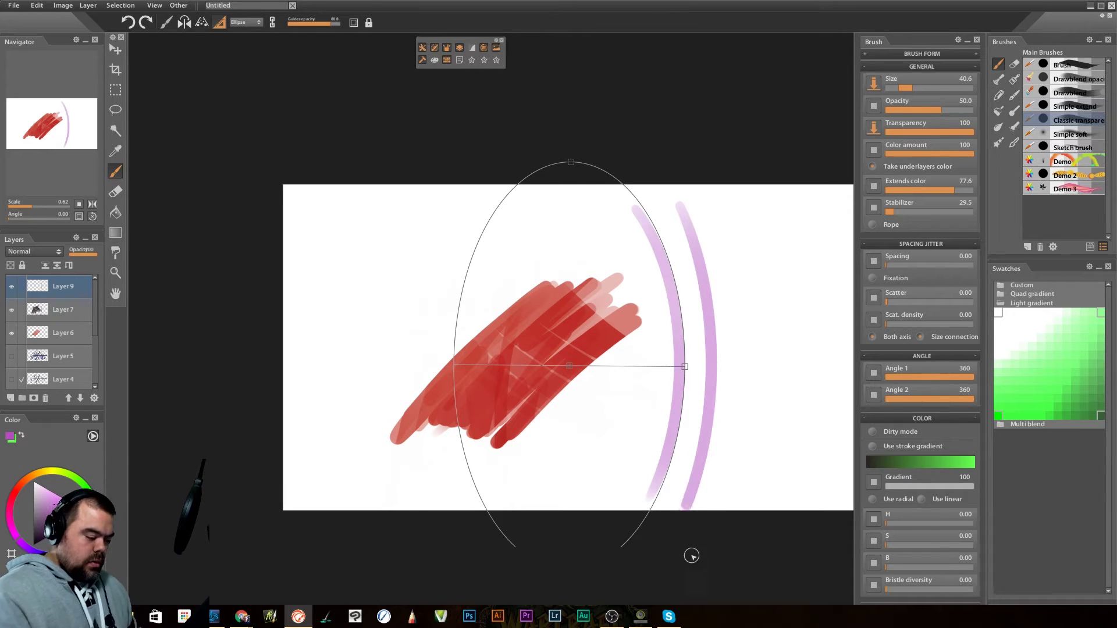
{"action": "left_click_drag", "start_coordinate": [721, 206], "coordinate": [718, 509]}
{"action": "left_click_drag", "start_coordinate": [765, 204], "coordinate": [767, 508]}
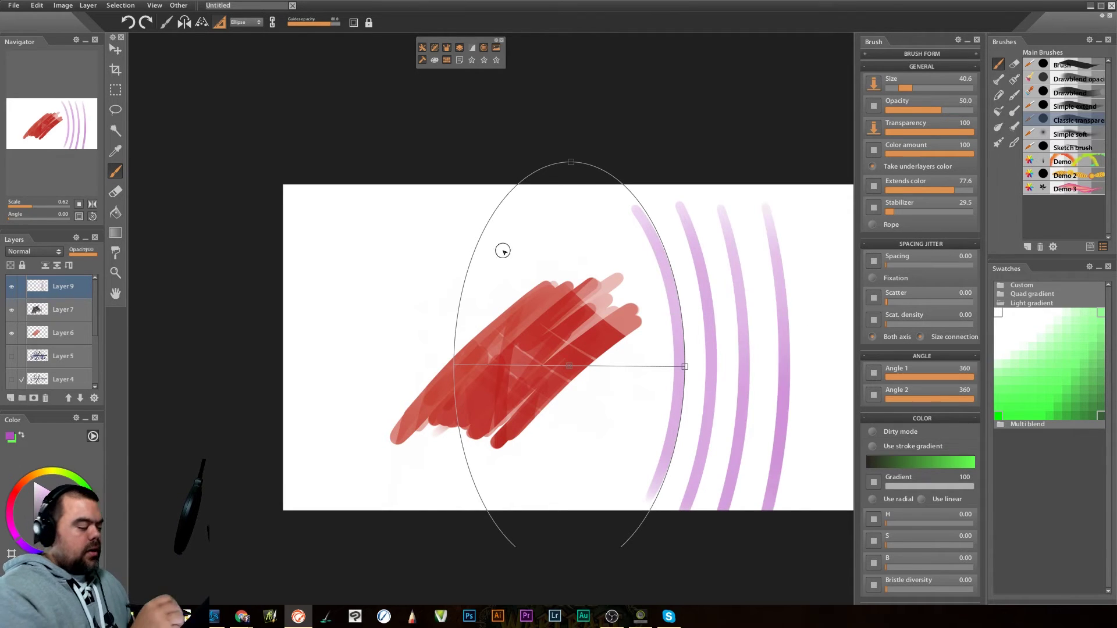
Paint several more purple arcs guided by the ellipse ruler down the left side of the canvas.
{"action": "mouse_move", "coordinate": [466, 194]}
{"action": "left_mouse_down"}
{"action": "mouse_move", "coordinate": [438, 539]}
{"action": "mouse_move", "coordinate": [429, 499]}
{"action": "left_mouse_up"}
{"action": "left_click_drag", "start_coordinate": [408, 193], "coordinate": [396, 501]}
{"action": "left_click_drag", "start_coordinate": [406, 219], "coordinate": [395, 485]}
{"action": "left_click_drag", "start_coordinate": [372, 213], "coordinate": [375, 510]}
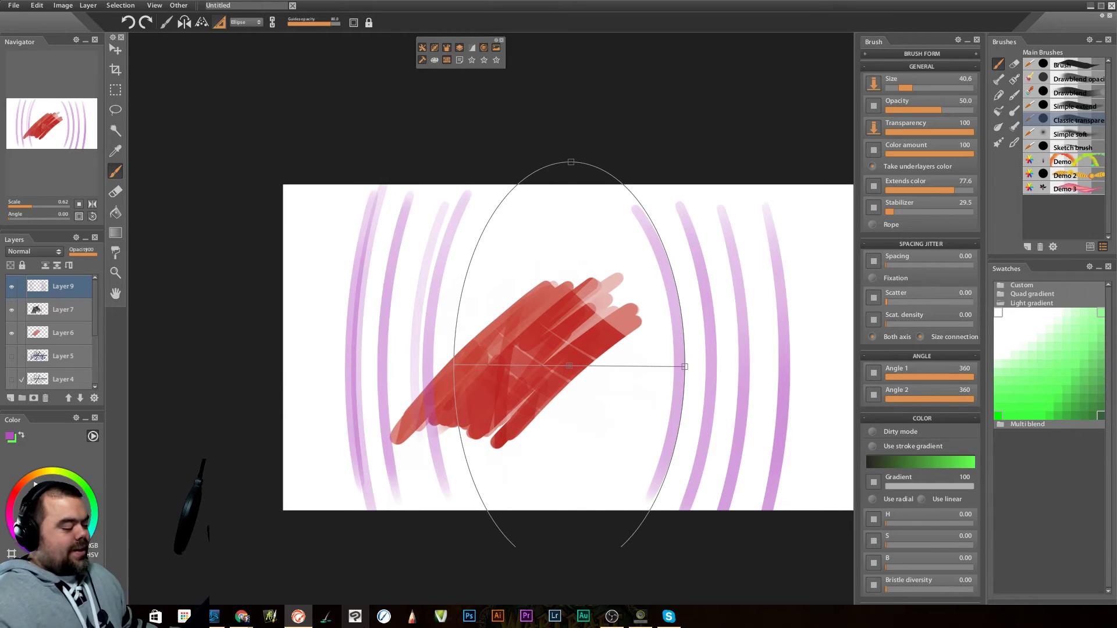
Flatten the ellipse ruler into a wide, low ellipse and paint concentric purple rings around the red strokes.
{"action": "left_click_drag", "start_coordinate": [569, 165], "coordinate": [569, 309]}
{"action": "mouse_move", "coordinate": [572, 267]}
{"action": "left_mouse_down"}
{"action": "mouse_move", "coordinate": [486, 391]}
{"action": "mouse_move", "coordinate": [456, 361]}
{"action": "mouse_move", "coordinate": [491, 320]}
{"action": "mouse_move", "coordinate": [642, 300]}
{"action": "left_mouse_up"}
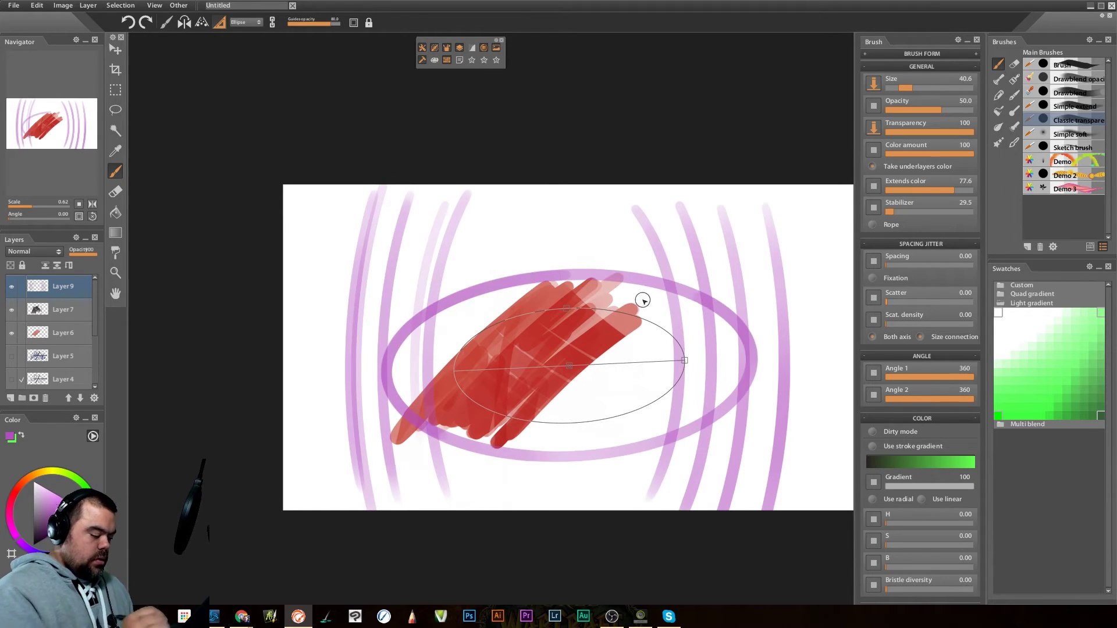
{"action": "mouse_move", "coordinate": [599, 239]}
{"action": "left_mouse_down"}
{"action": "mouse_move", "coordinate": [381, 489]}
{"action": "mouse_move", "coordinate": [581, 255]}
{"action": "mouse_move", "coordinate": [827, 390]}
{"action": "mouse_move", "coordinate": [349, 244]}
{"action": "mouse_move", "coordinate": [303, 489]}
{"action": "mouse_move", "coordinate": [263, 509]}
{"action": "left_mouse_up"}
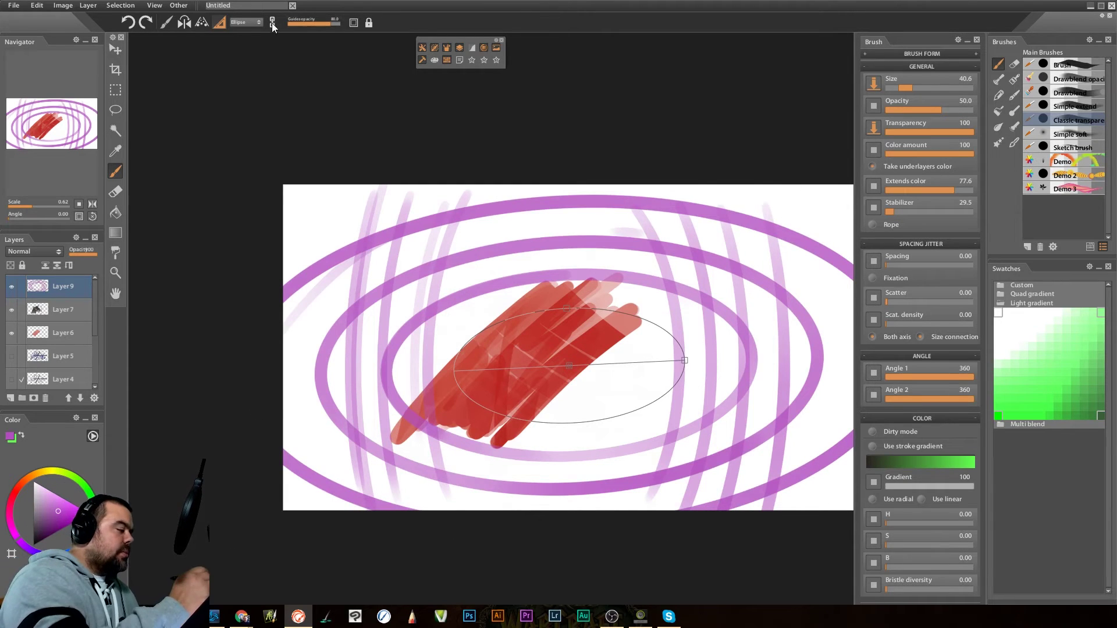
View the available ruler types, and switch to Chrome and back to Paintstorm Studio to consult the 1.53 changelog.
{"action": "left_click", "coordinate": [247, 24]}
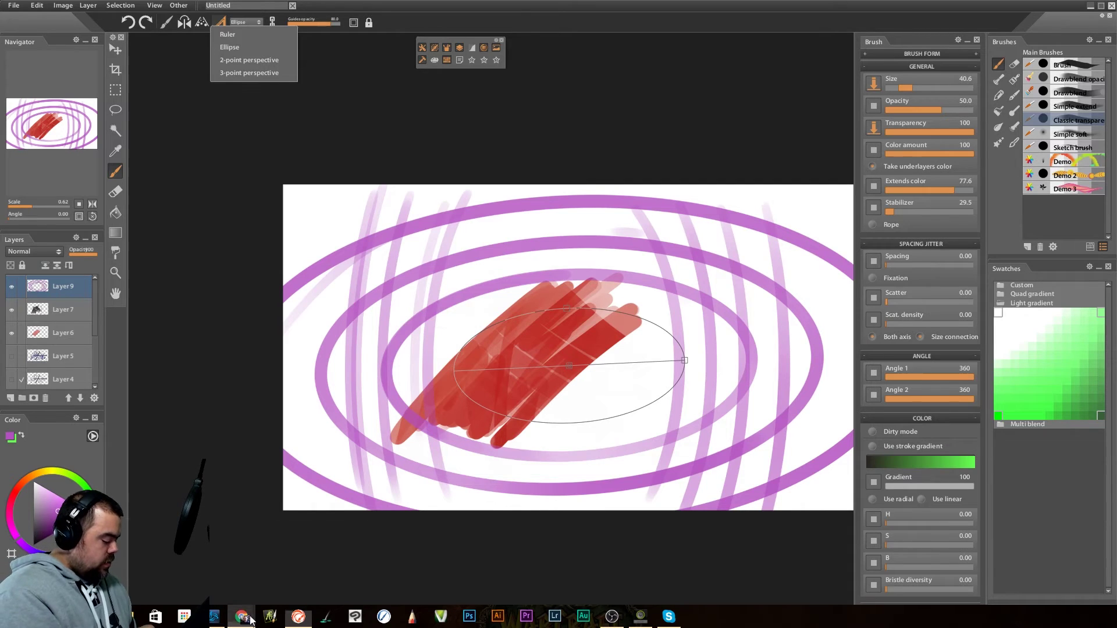
{"action": "mouse_move", "coordinate": [244, 622]}
{"action": "left_click", "coordinate": [313, 579]}
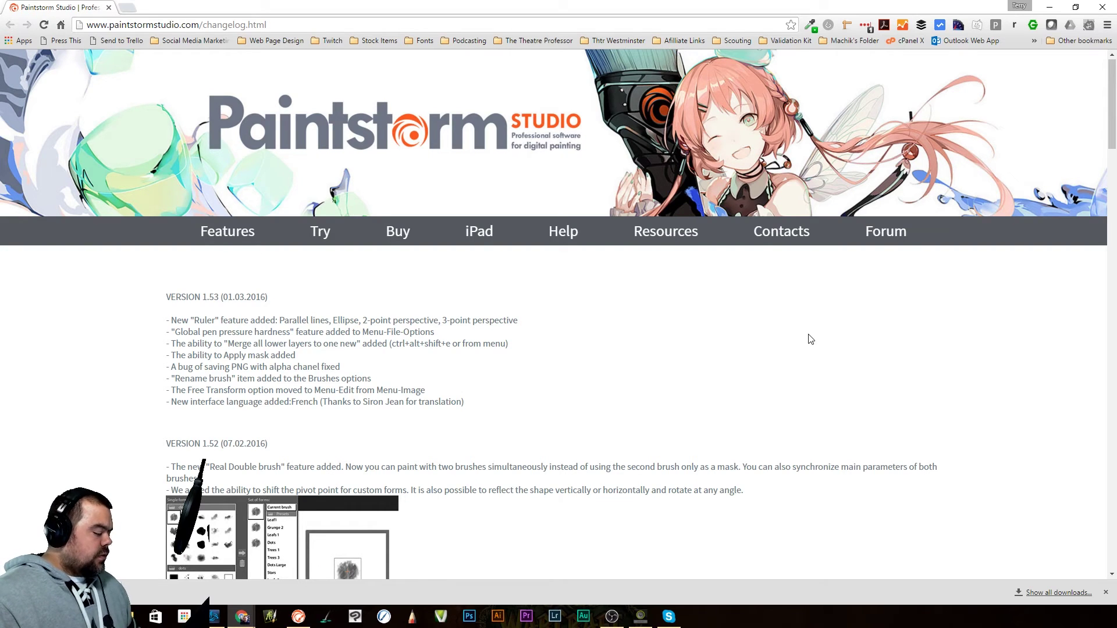
{"action": "left_click", "coordinate": [299, 618]}
Open the program options, view the Global pen pressure hardness curve, and close the curve editor.
{"action": "left_click", "coordinate": [21, 8]}
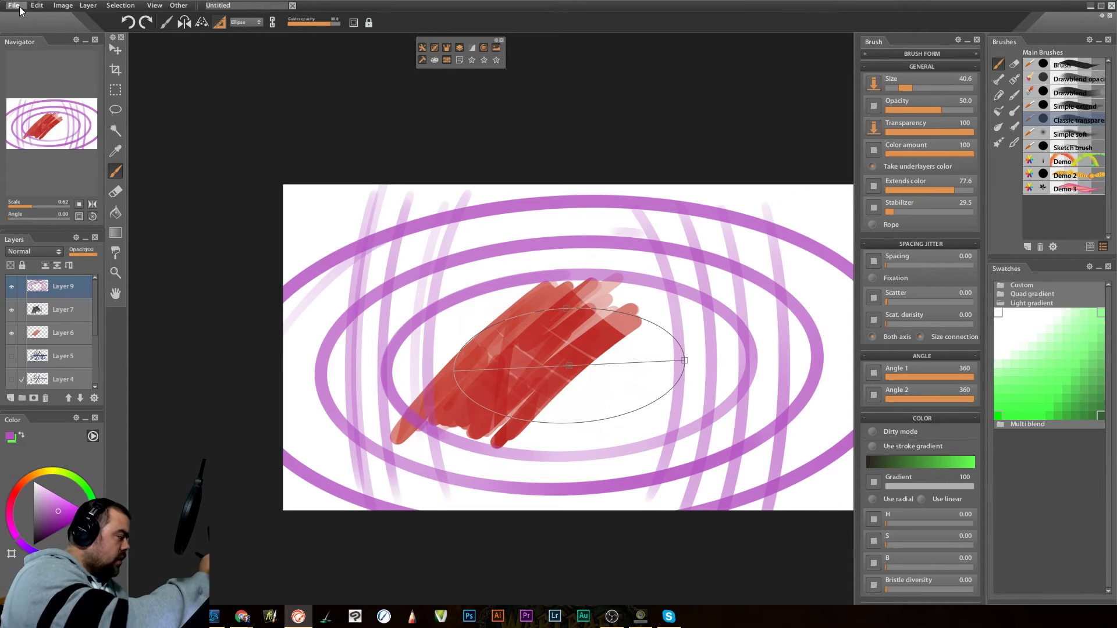
{"action": "left_click", "coordinate": [18, 7]}
{"action": "left_click", "coordinate": [37, 96]}
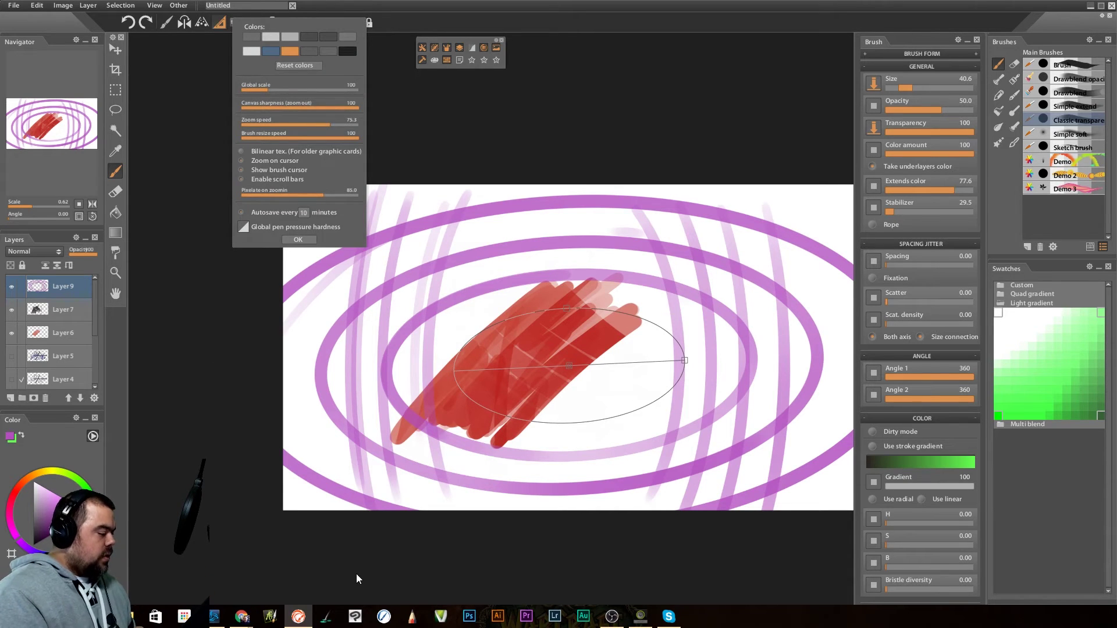
{"action": "left_click", "coordinate": [243, 227]}
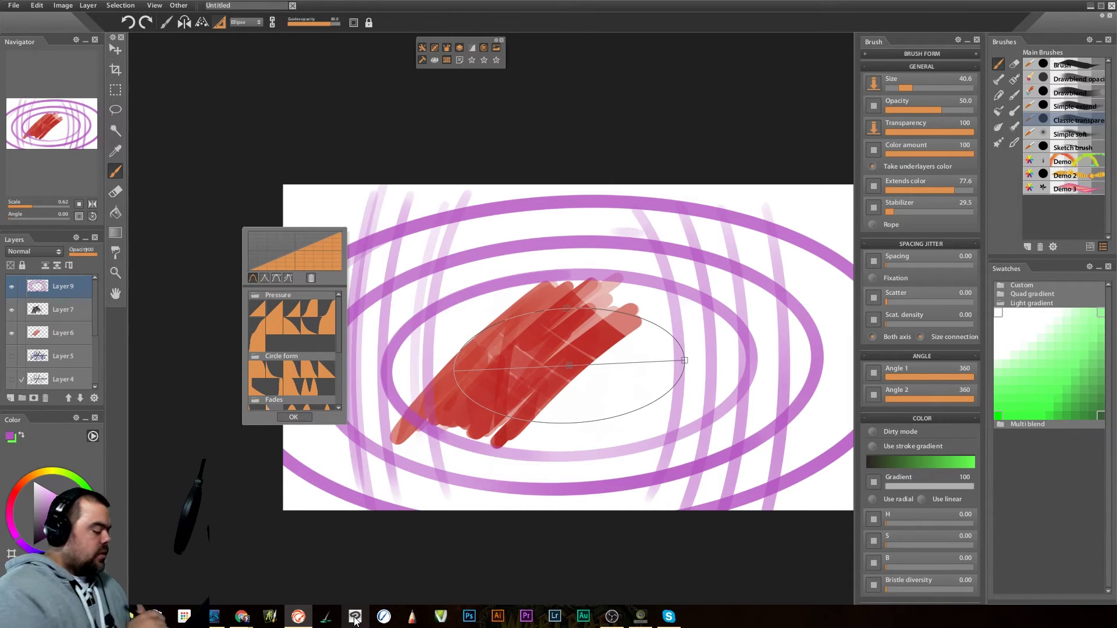
{"action": "left_click", "coordinate": [292, 418]}
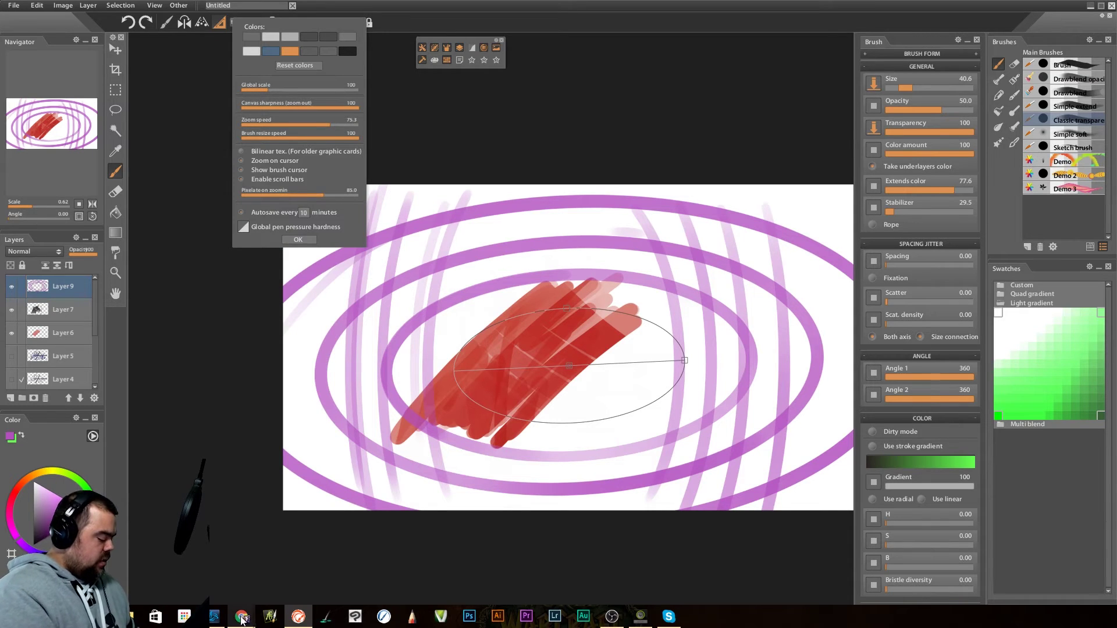
Consult the changelog in Chrome for the next feature after pen pressure hardness and return to Paintstorm Studio.
{"action": "left_click", "coordinate": [296, 618]}
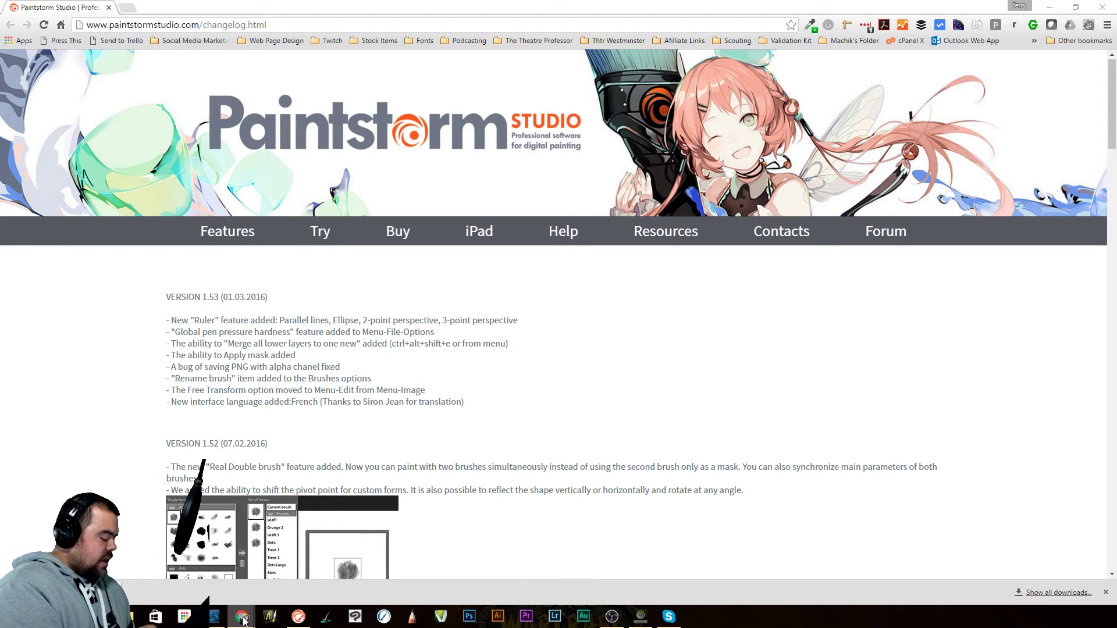
{"action": "mouse_move", "coordinate": [245, 620]}
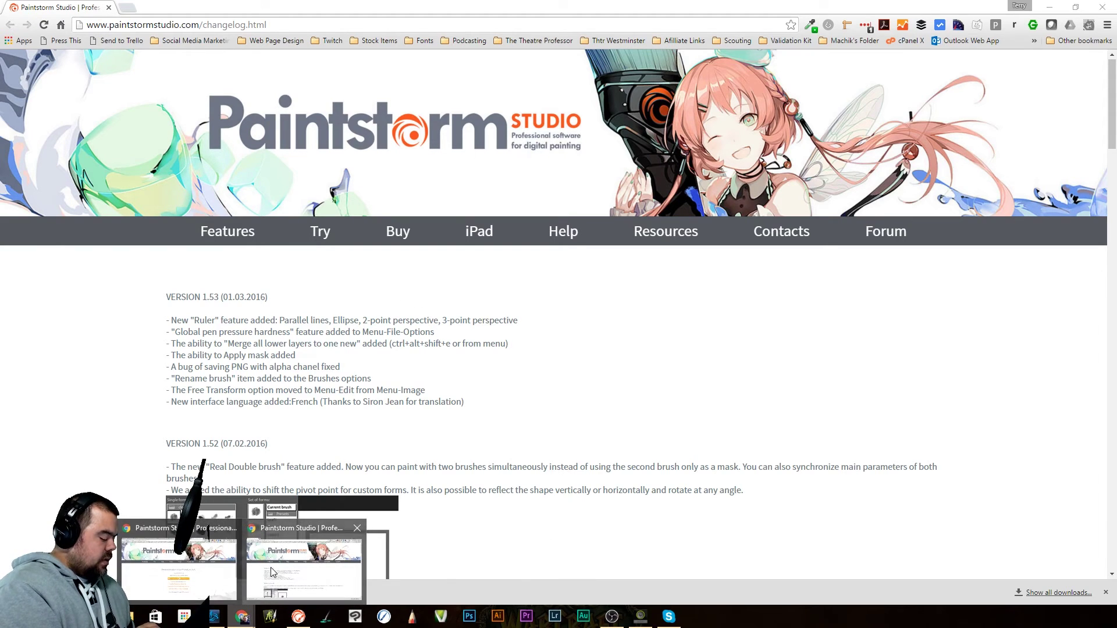
{"action": "left_click", "coordinate": [298, 616]}
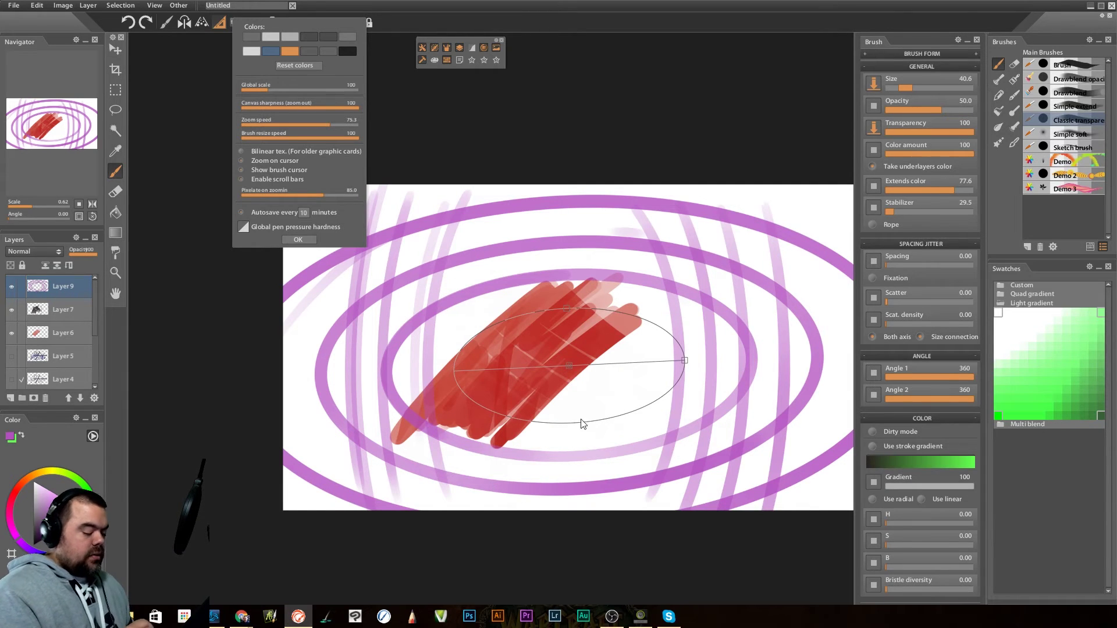
With the ruler turned off, add a mask to Layer 9 and paint white on it over the upper-left part of the purple rings.
{"action": "left_click", "coordinate": [221, 23]}
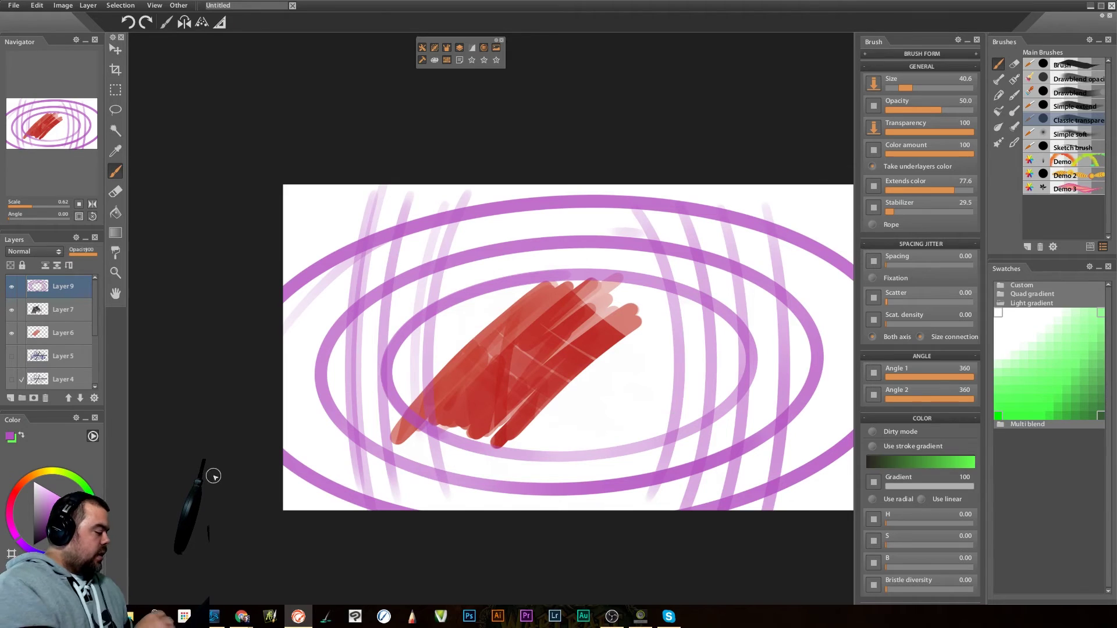
{"action": "left_click", "coordinate": [33, 398]}
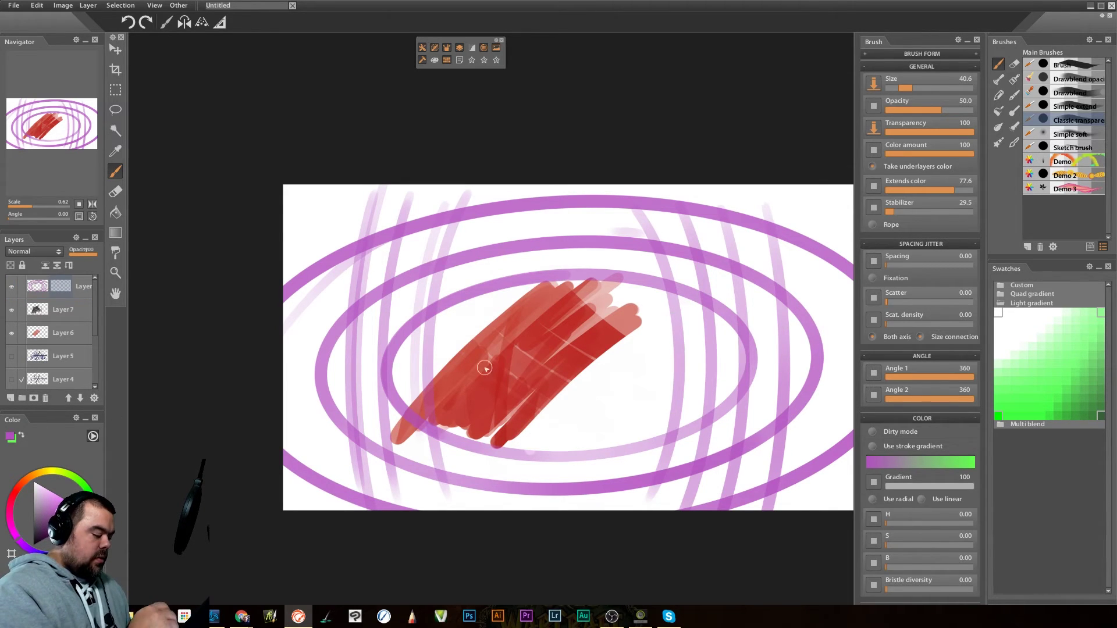
{"action": "left_click", "coordinate": [33, 541]}
{"action": "left_click", "coordinate": [32, 489]}
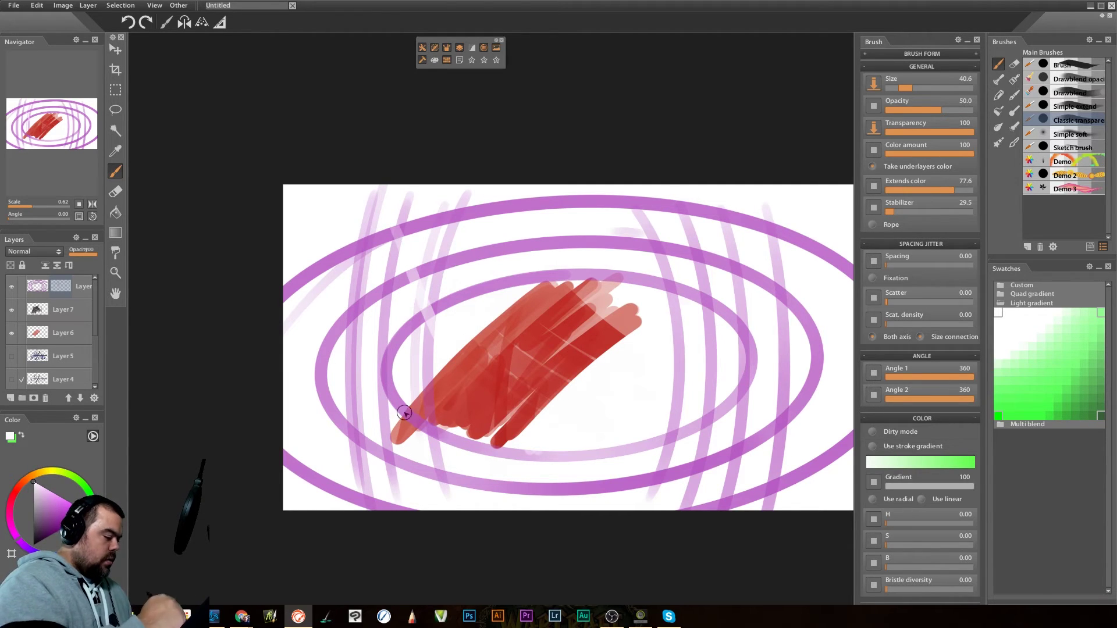
{"action": "mouse_move", "coordinate": [457, 358]}
{"action": "left_mouse_down"}
{"action": "mouse_move", "coordinate": [399, 207]}
{"action": "mouse_move", "coordinate": [456, 341]}
{"action": "mouse_move", "coordinate": [446, 245]}
{"action": "left_mouse_up"}
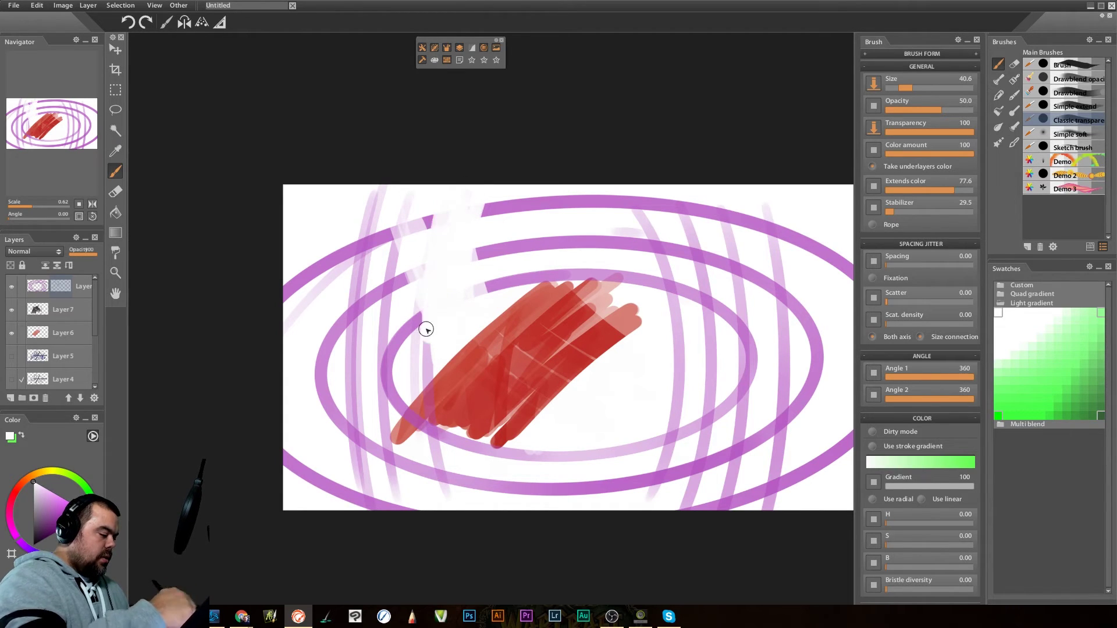
{"action": "left_click_drag", "start_coordinate": [401, 258], "coordinate": [364, 343]}
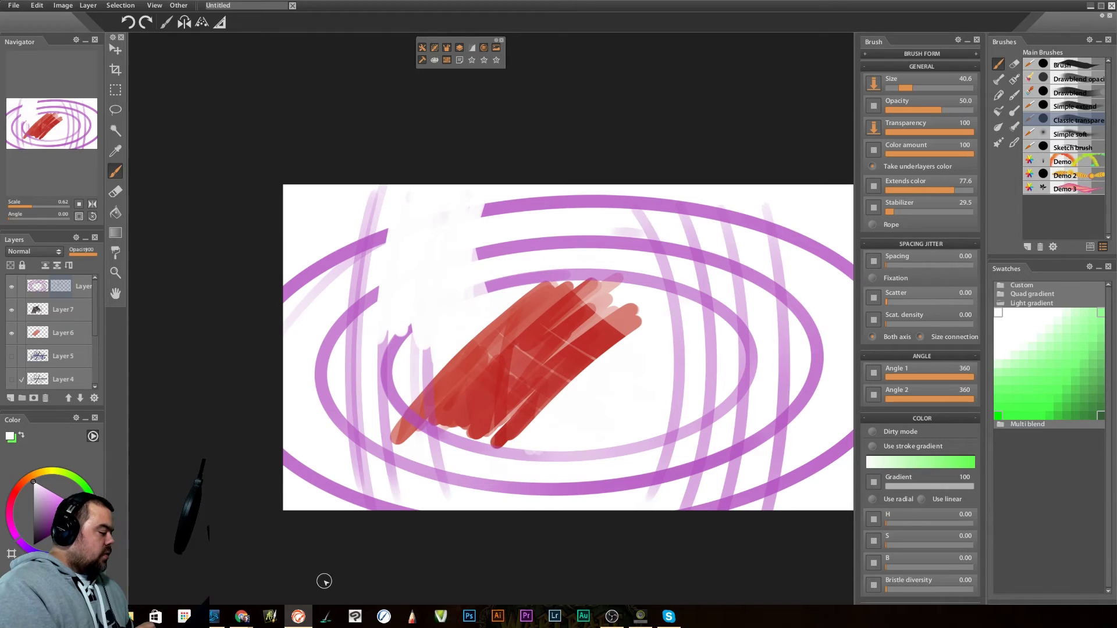
Try to apply Layer 9's mask with the layer itself selected.
{"action": "right_click", "coordinate": [79, 285]}
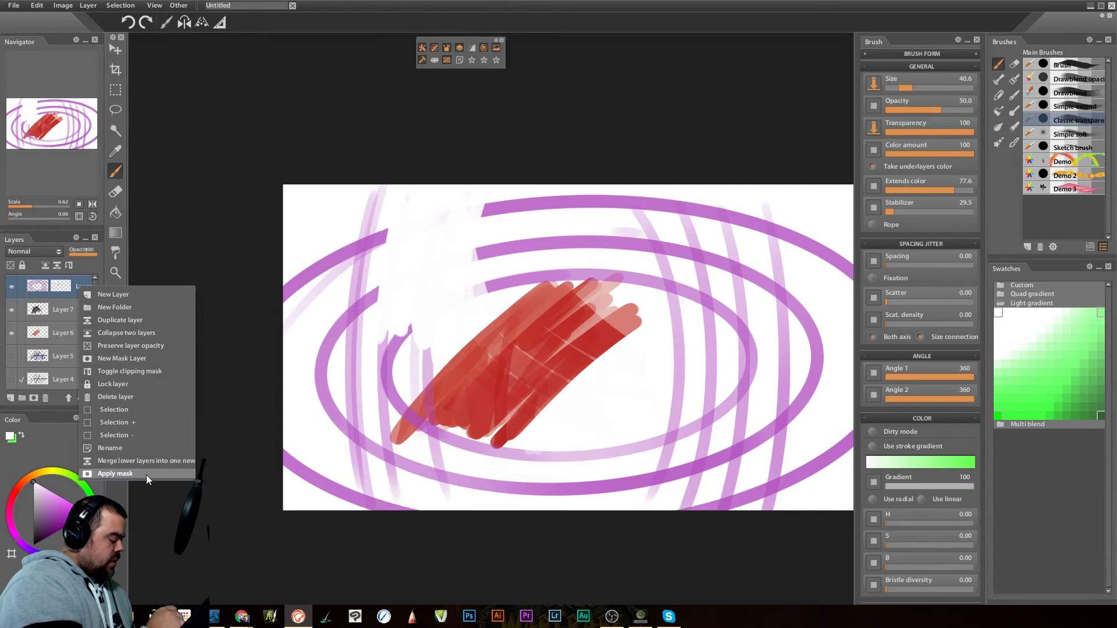
{"action": "left_click", "coordinate": [152, 514]}
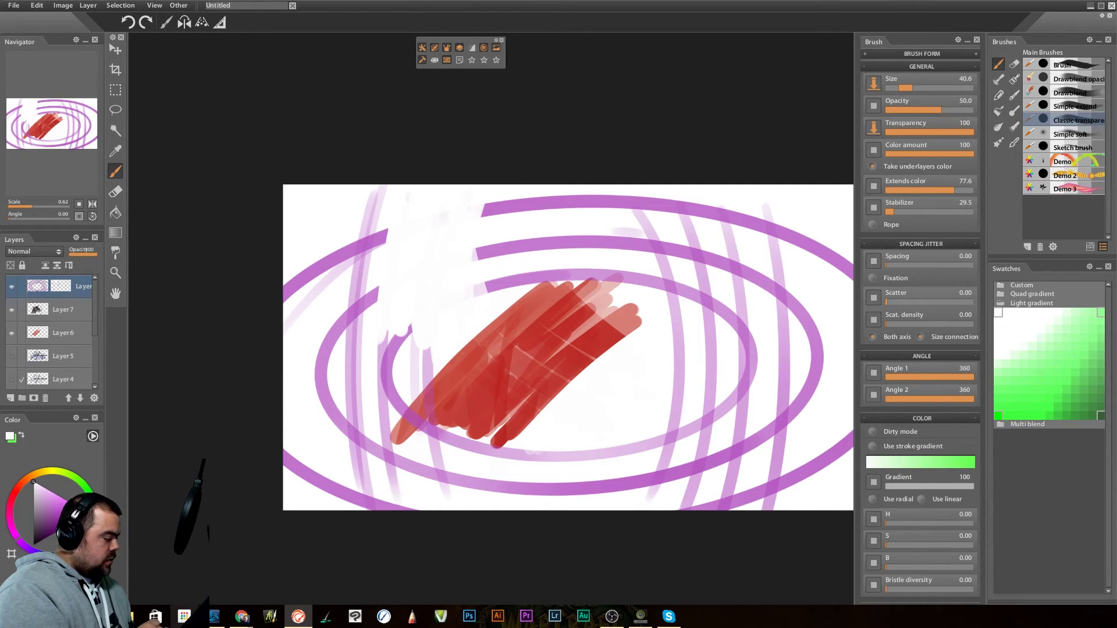
{"action": "right_click", "coordinate": [81, 293]}
{"action": "left_click", "coordinate": [128, 475]}
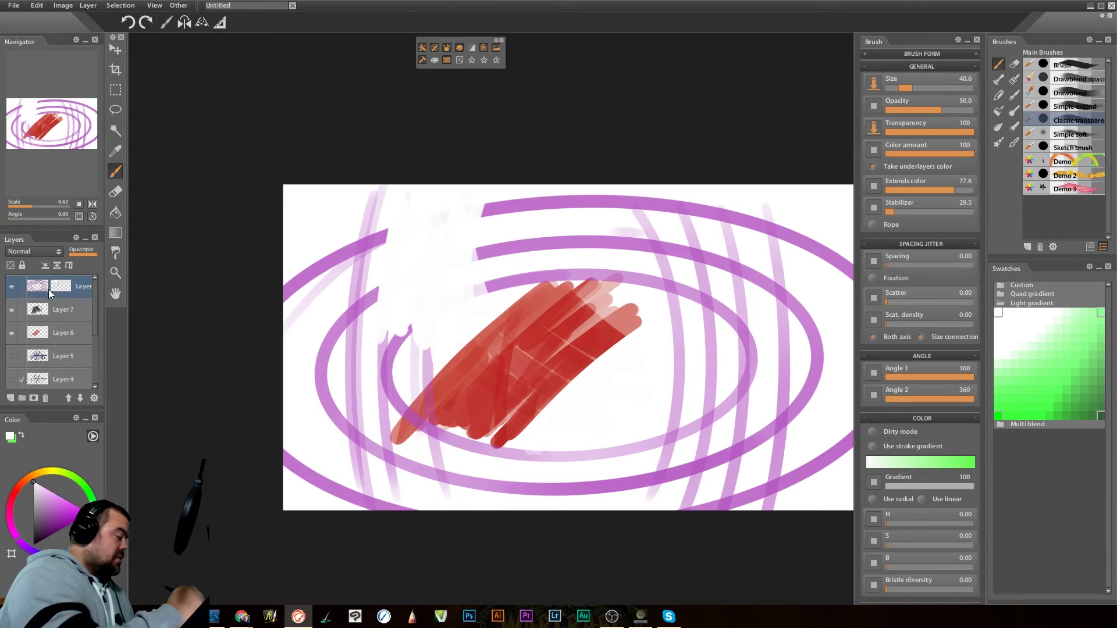
{"action": "right_click", "coordinate": [83, 286]}
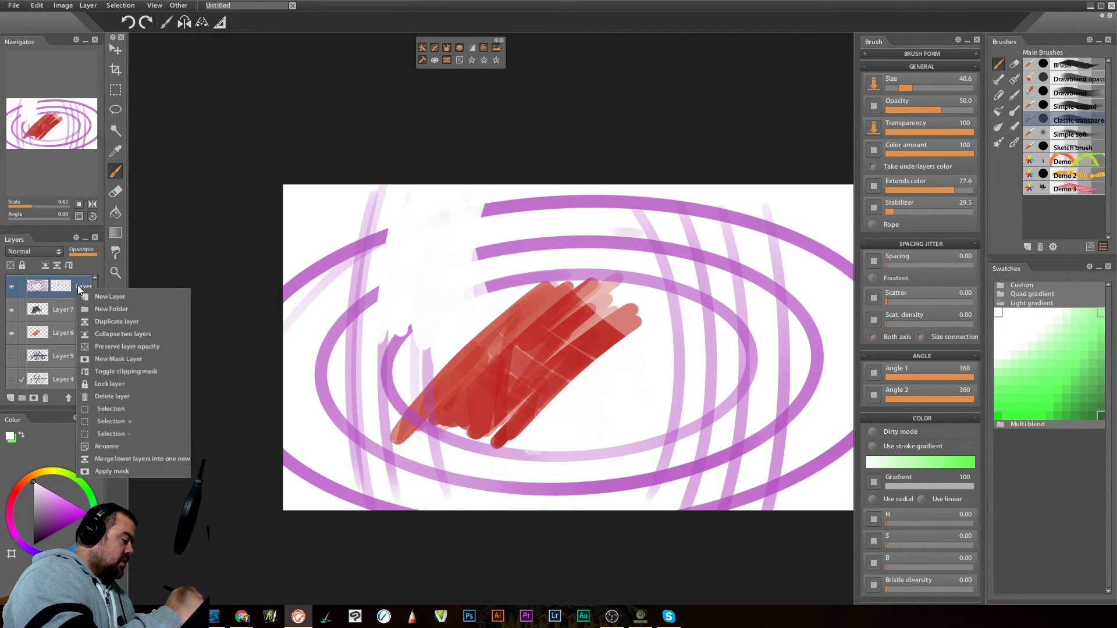
{"action": "left_click", "coordinate": [128, 476]}
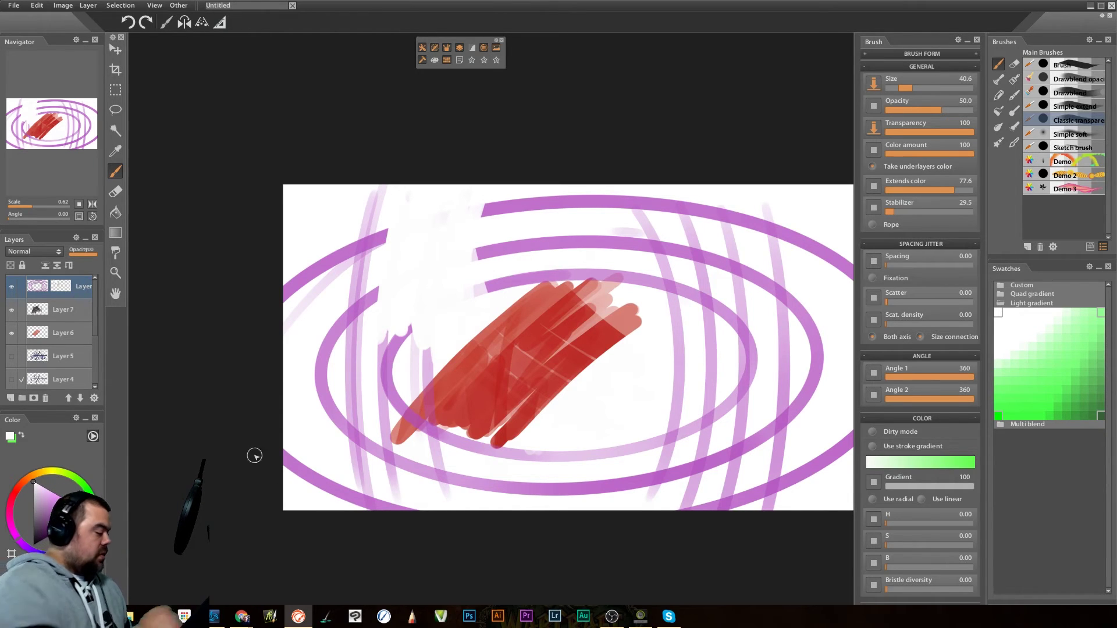
Select Layer 9's mask and apply it to the layer.
{"action": "right_click", "coordinate": [83, 286]}
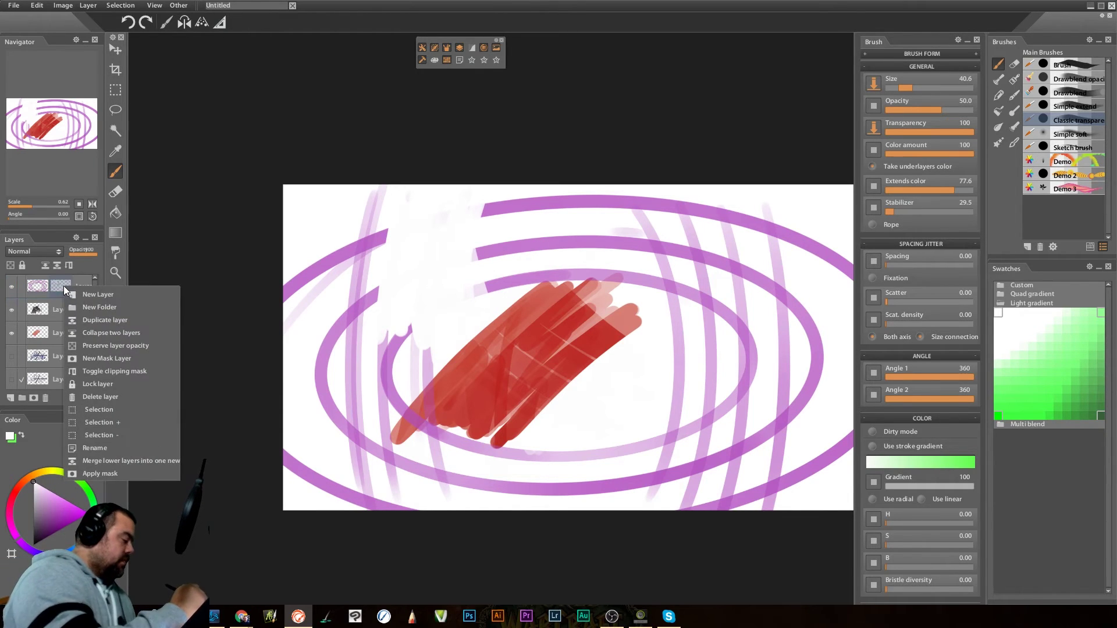
{"action": "left_click", "coordinate": [117, 473]}
{"action": "mouse_move", "coordinate": [215, 616]}
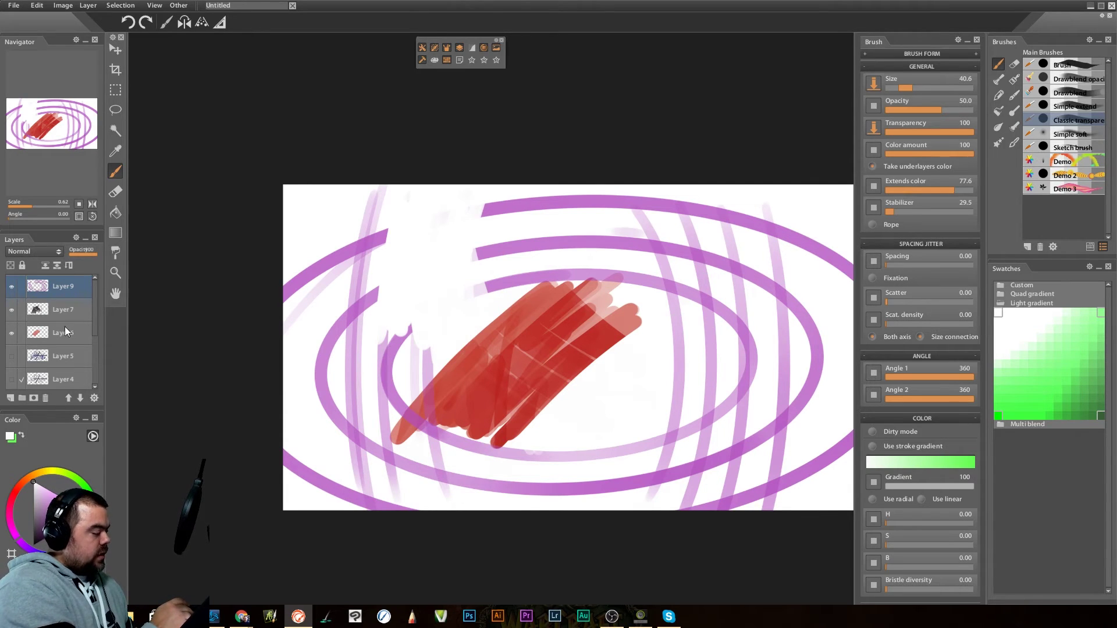
Hide Layer 9, Layer 7 and Layer 6, and add a new empty layer on top.
{"action": "left_click", "coordinate": [12, 287]}
{"action": "left_click", "coordinate": [12, 309]}
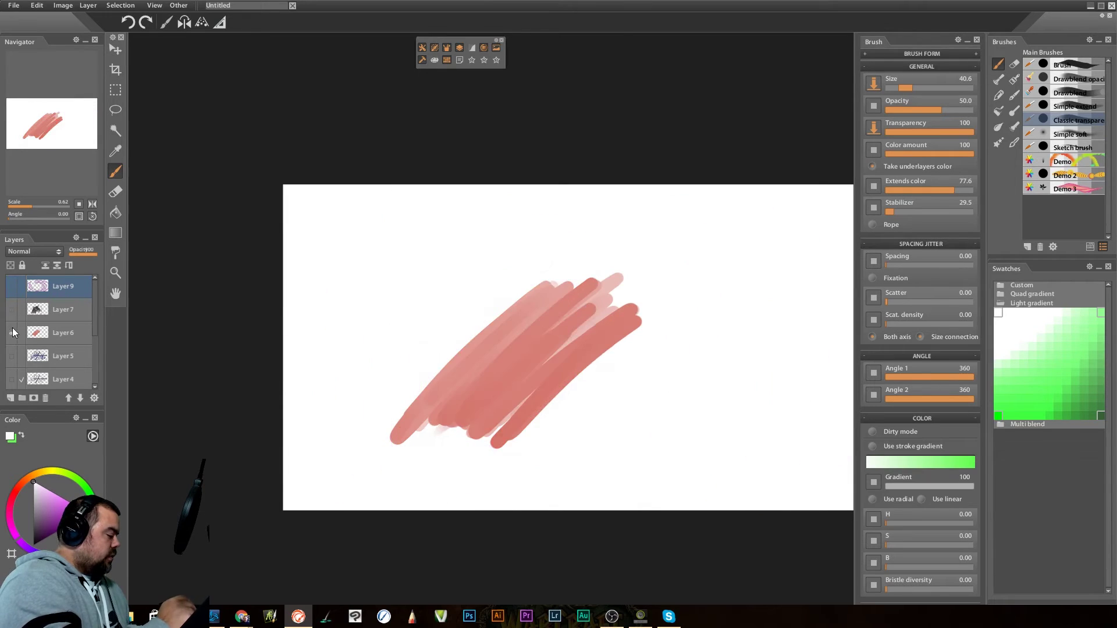
{"action": "left_click", "coordinate": [11, 332]}
{"action": "left_click", "coordinate": [10, 399]}
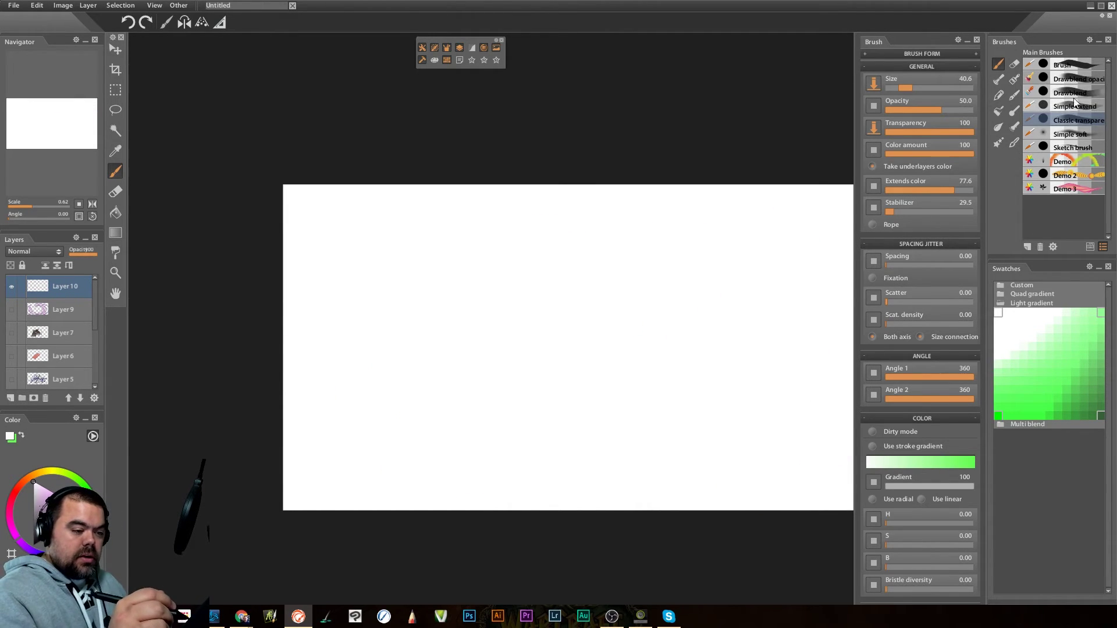
Using the Brush preset in purple, draw a square face with two rectangular eyes, a small nose and a straight mouth on Layer 10.
{"action": "left_click", "coordinate": [1077, 64]}
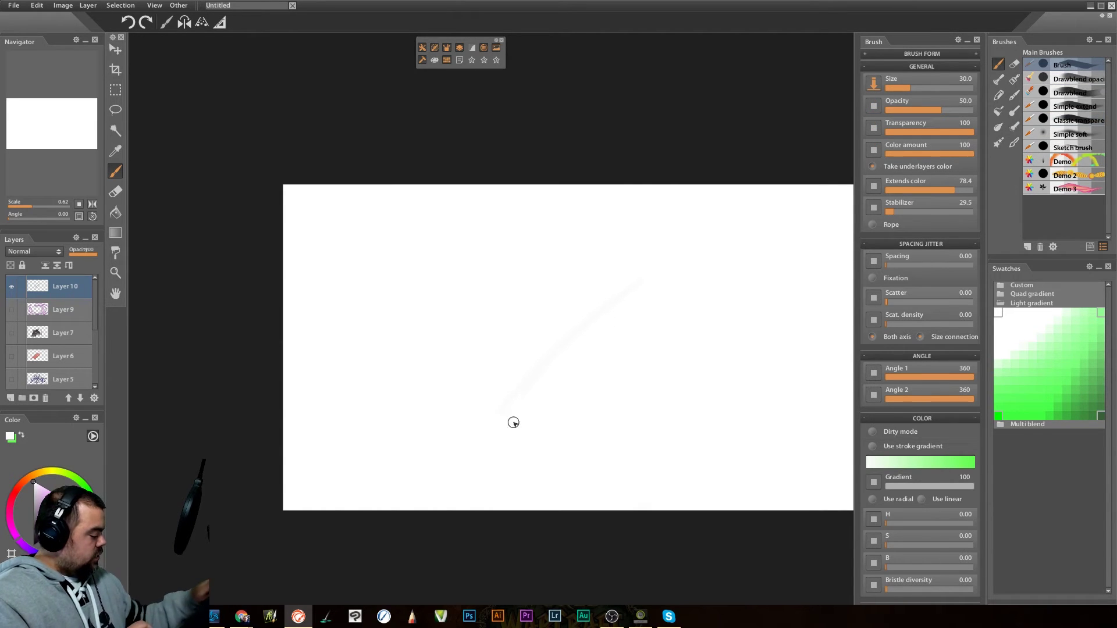
{"action": "left_click", "coordinate": [41, 542]}
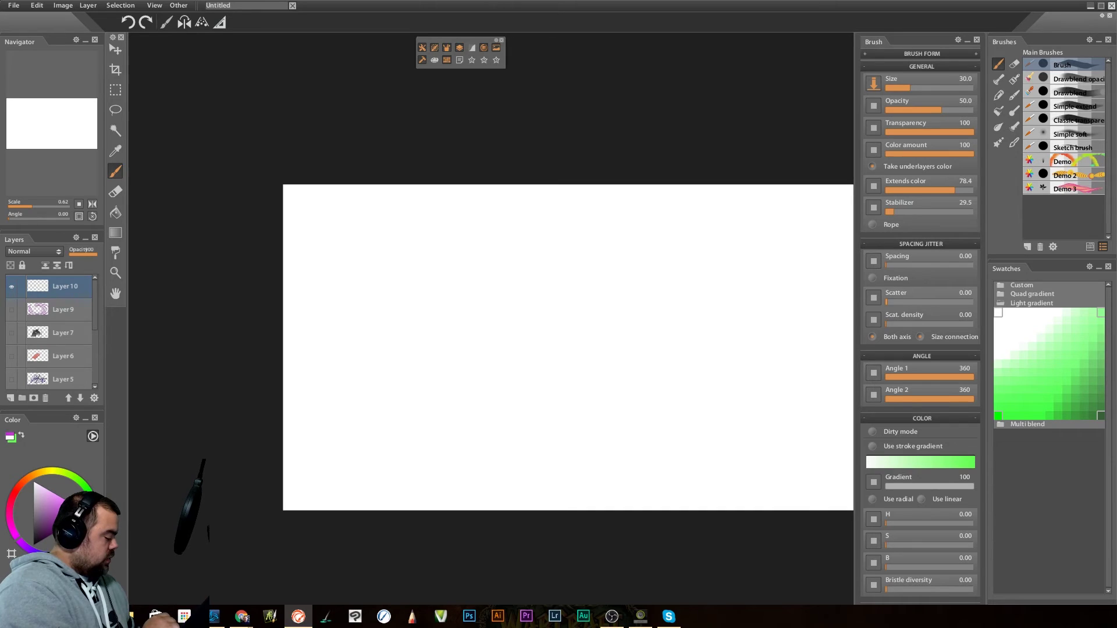
{"action": "mouse_move", "coordinate": [510, 417]}
{"action": "left_mouse_down"}
{"action": "mouse_move", "coordinate": [508, 282]}
{"action": "mouse_move", "coordinate": [513, 416]}
{"action": "mouse_move", "coordinate": [647, 408]}
{"action": "mouse_move", "coordinate": [661, 299]}
{"action": "mouse_move", "coordinate": [654, 410]}
{"action": "left_mouse_up"}
{"action": "mouse_move", "coordinate": [518, 279]}
{"action": "left_mouse_down"}
{"action": "mouse_move", "coordinate": [674, 267]}
{"action": "mouse_move", "coordinate": [495, 292]}
{"action": "mouse_move", "coordinate": [543, 359]}
{"action": "left_mouse_up"}
{"action": "left_click_drag", "start_coordinate": [549, 310], "coordinate": [535, 312]}
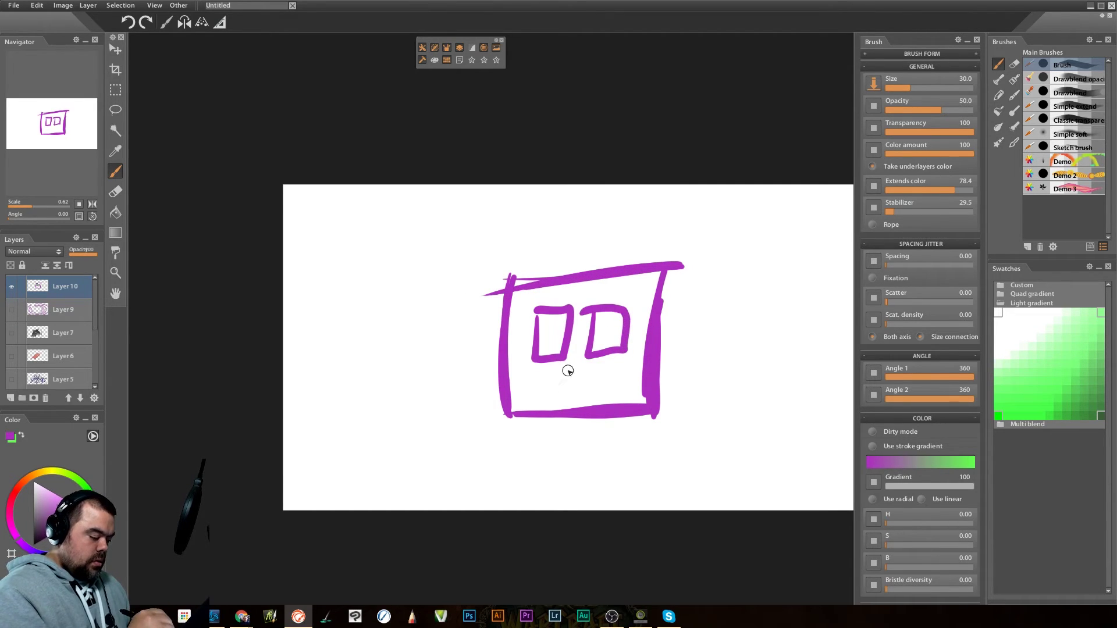
{"action": "left_click_drag", "start_coordinate": [543, 404], "coordinate": [629, 398]}
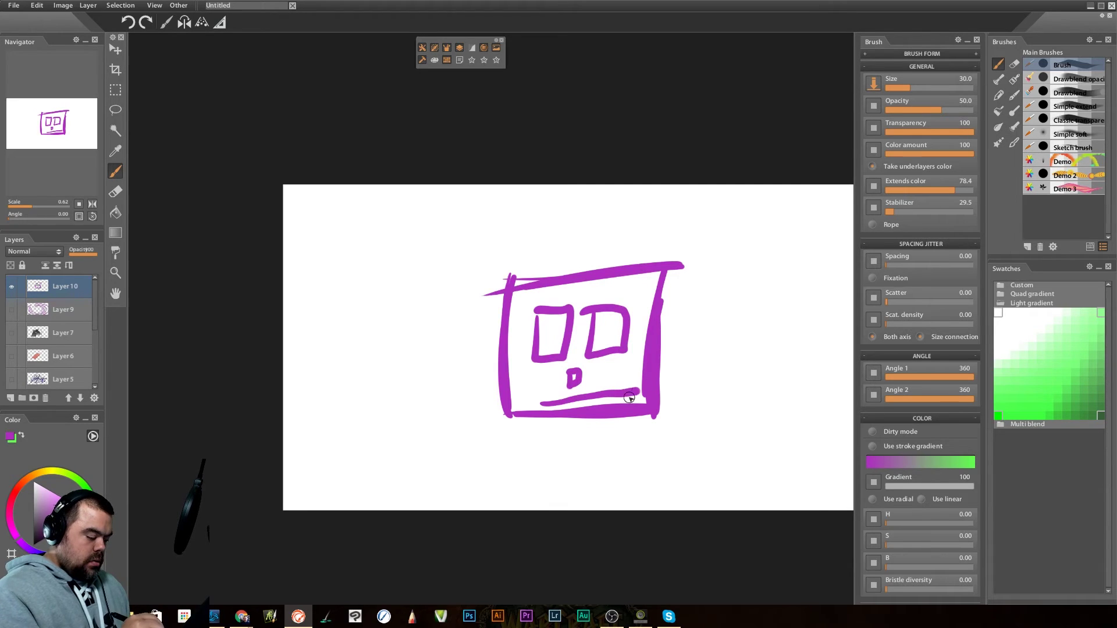
Draw the neck and shoulders below the square head and add a boxy ear on each side.
{"action": "left_click_drag", "start_coordinate": [467, 451], "coordinate": [447, 514]}
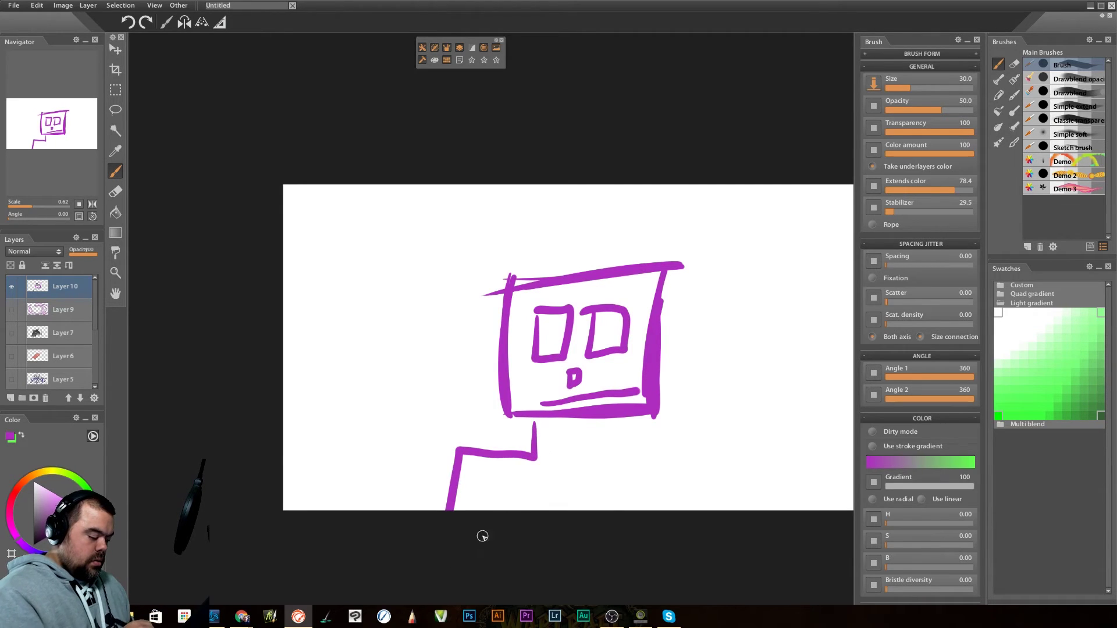
{"action": "mouse_move", "coordinate": [610, 421]}
{"action": "left_mouse_down"}
{"action": "mouse_move", "coordinate": [606, 458]}
{"action": "mouse_move", "coordinate": [681, 454]}
{"action": "mouse_move", "coordinate": [678, 511]}
{"action": "left_mouse_up"}
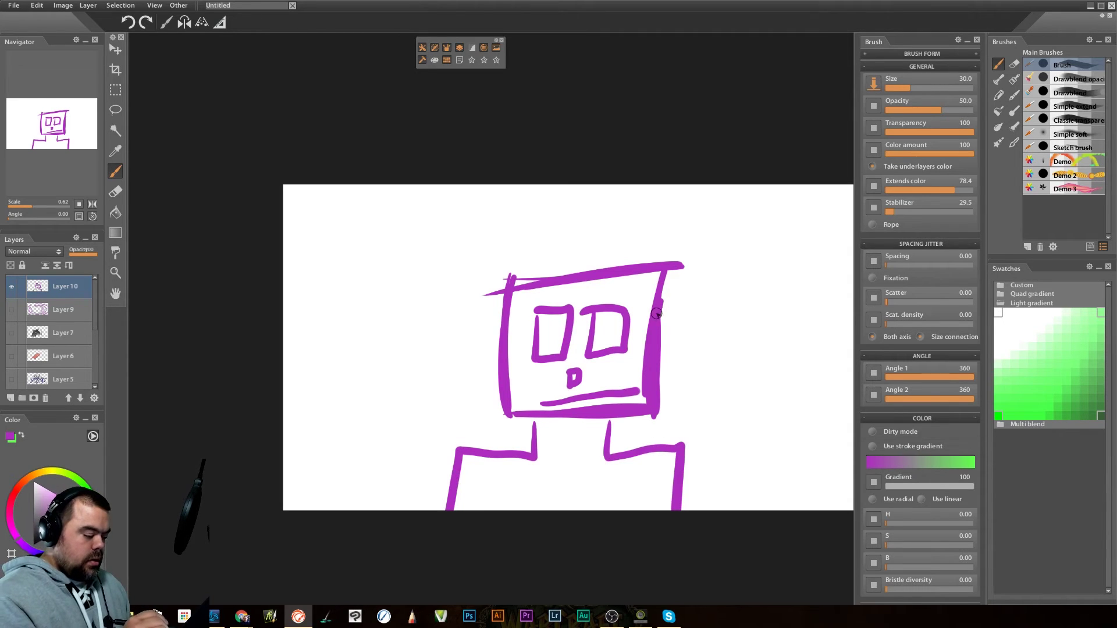
{"action": "left_click_drag", "start_coordinate": [662, 314], "coordinate": [725, 302]}
{"action": "left_click_drag", "start_coordinate": [700, 377], "coordinate": [657, 384]}
{"action": "mouse_move", "coordinate": [496, 321]}
{"action": "left_mouse_down"}
{"action": "mouse_move", "coordinate": [412, 341]}
{"action": "mouse_move", "coordinate": [417, 394]}
{"action": "mouse_move", "coordinate": [500, 381]}
{"action": "left_mouse_up"}
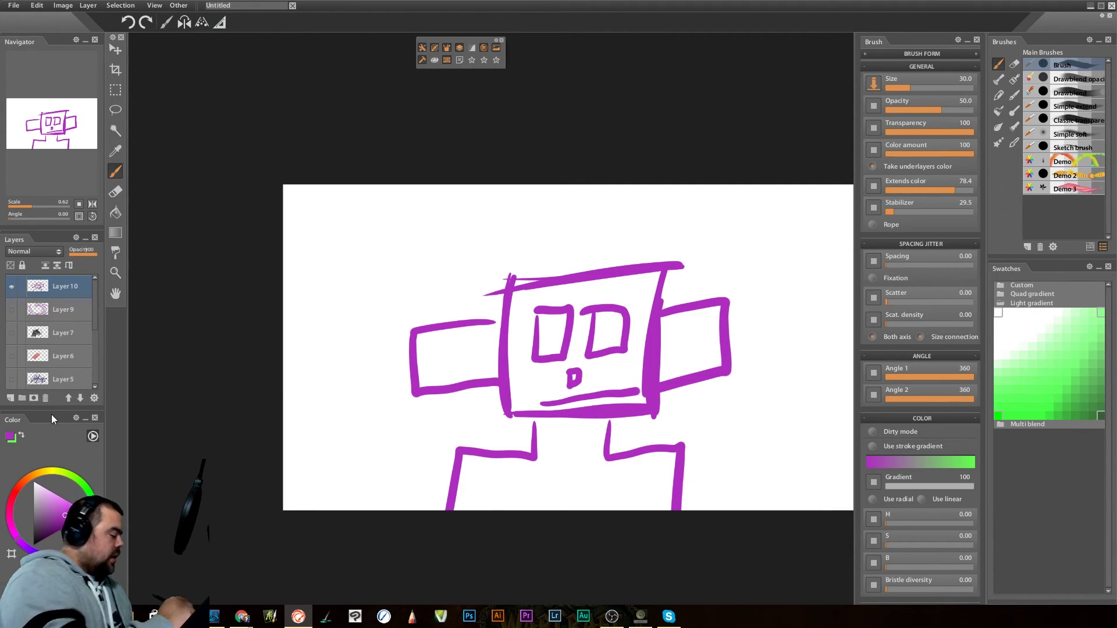
Add a mask to Layer 10 and paint white on it over the outer ends of both ears.
{"action": "left_click", "coordinate": [33, 400]}
{"action": "left_click", "coordinate": [33, 481]}
{"action": "left_click_drag", "start_coordinate": [721, 288], "coordinate": [728, 394]}
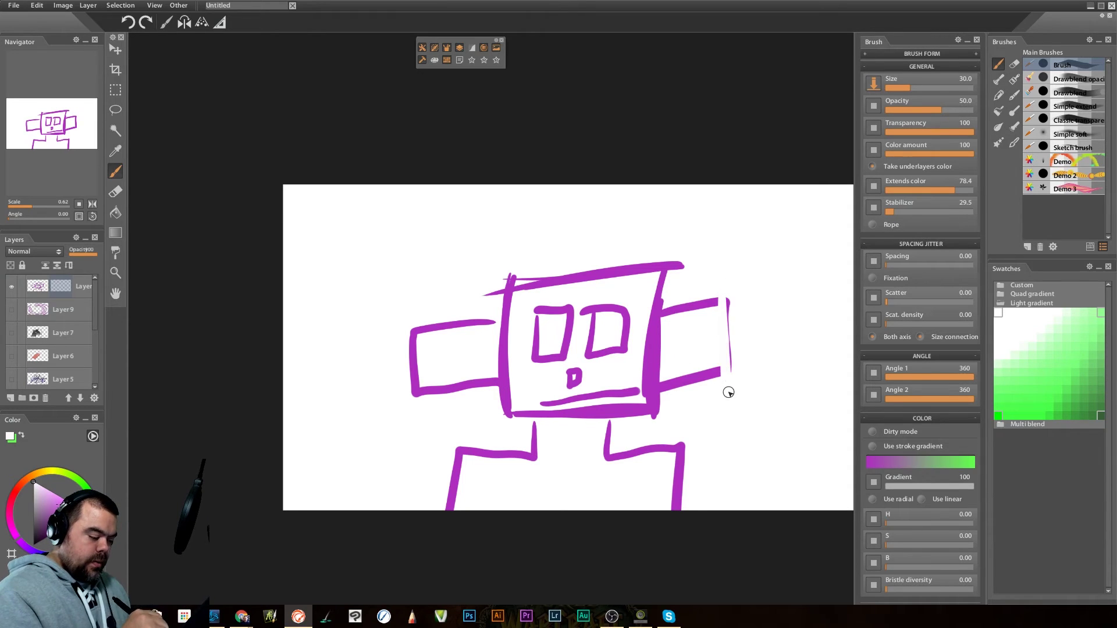
{"action": "left_click_drag", "start_coordinate": [723, 267], "coordinate": [718, 393]}
{"action": "mouse_move", "coordinate": [399, 307]}
{"action": "left_mouse_down"}
{"action": "mouse_move", "coordinate": [411, 349]}
{"action": "mouse_move", "coordinate": [421, 330]}
{"action": "mouse_move", "coordinate": [451, 388]}
{"action": "left_mouse_up"}
Try to apply Layer 10's mask with the layer itself selected.
{"action": "right_click", "coordinate": [79, 288]}
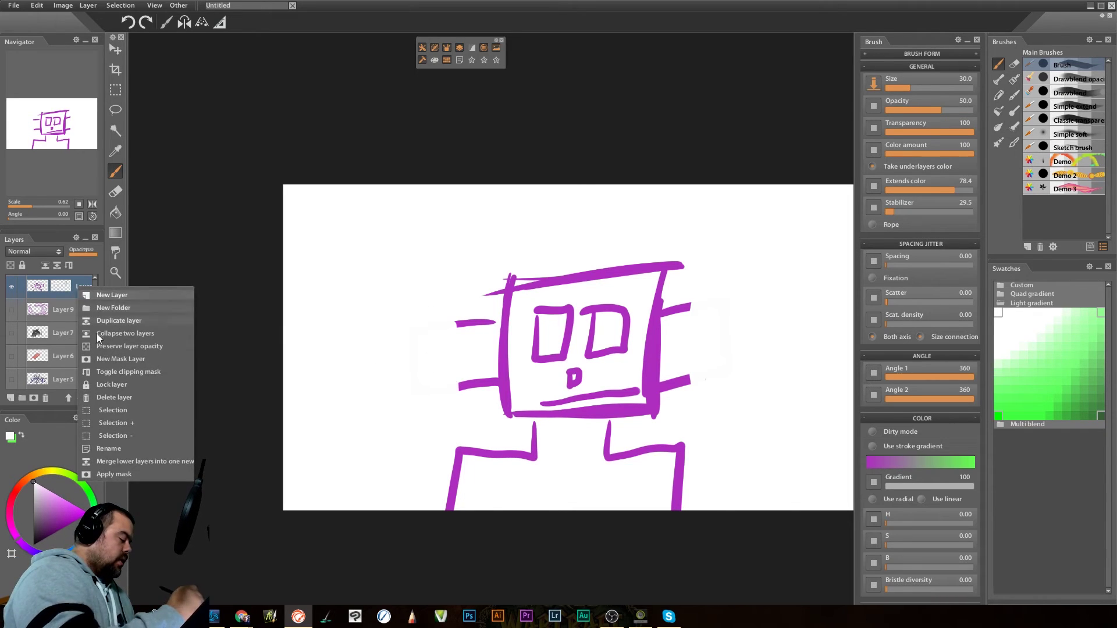
{"action": "left_click", "coordinate": [131, 475]}
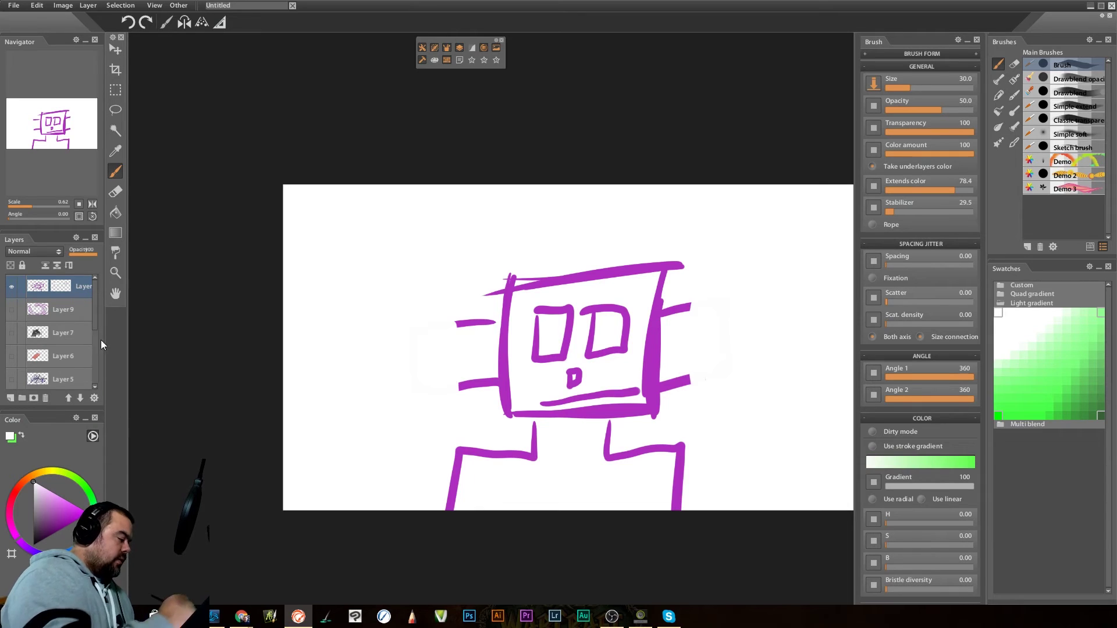
{"action": "right_click", "coordinate": [78, 289]}
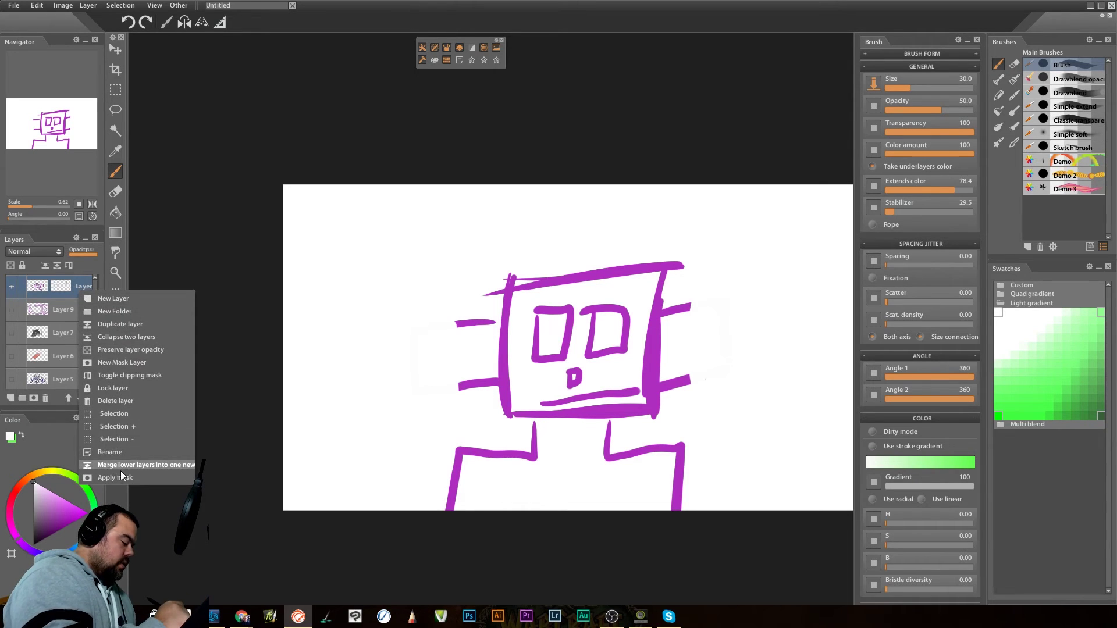
{"action": "left_click", "coordinate": [121, 476]}
{"action": "right_click", "coordinate": [78, 288]}
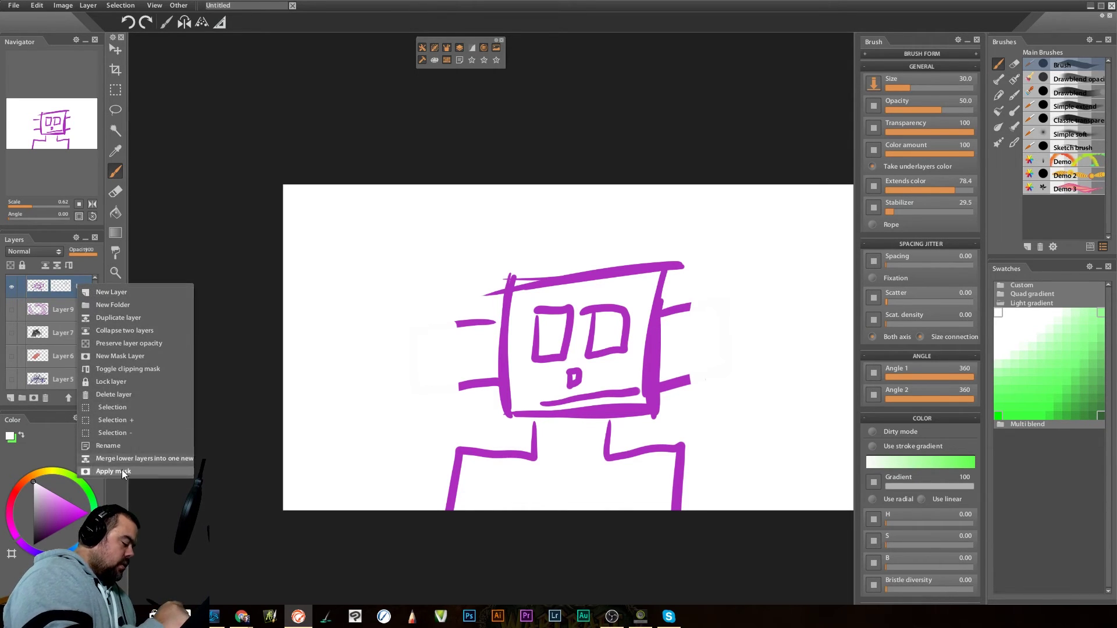
{"action": "left_click", "coordinate": [123, 473]}
{"action": "right_click", "coordinate": [78, 285]}
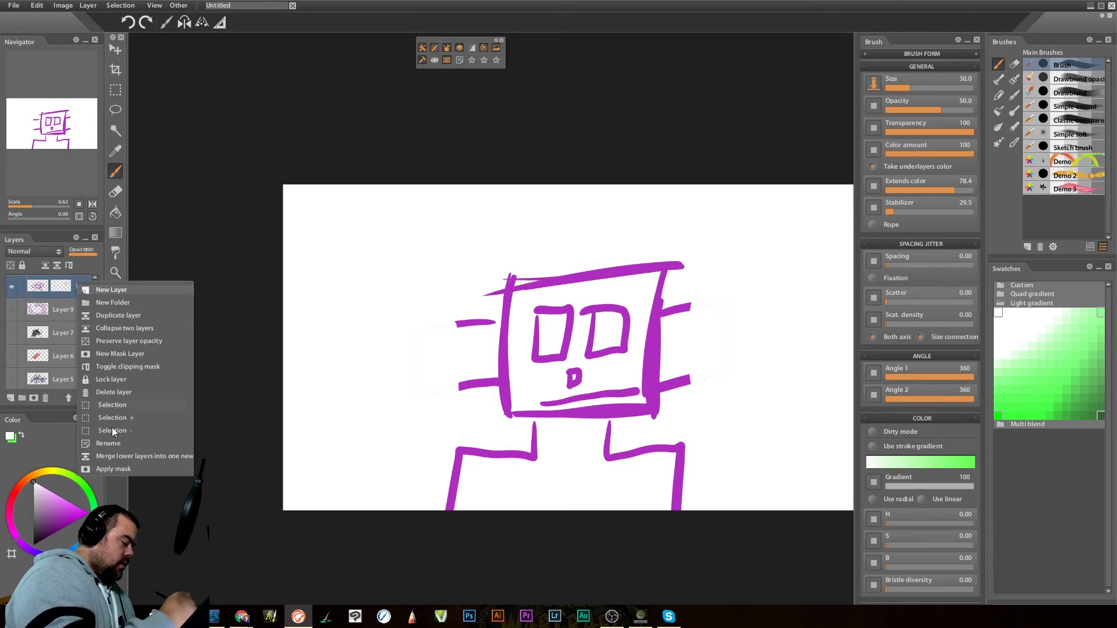
{"action": "left_click", "coordinate": [120, 470]}
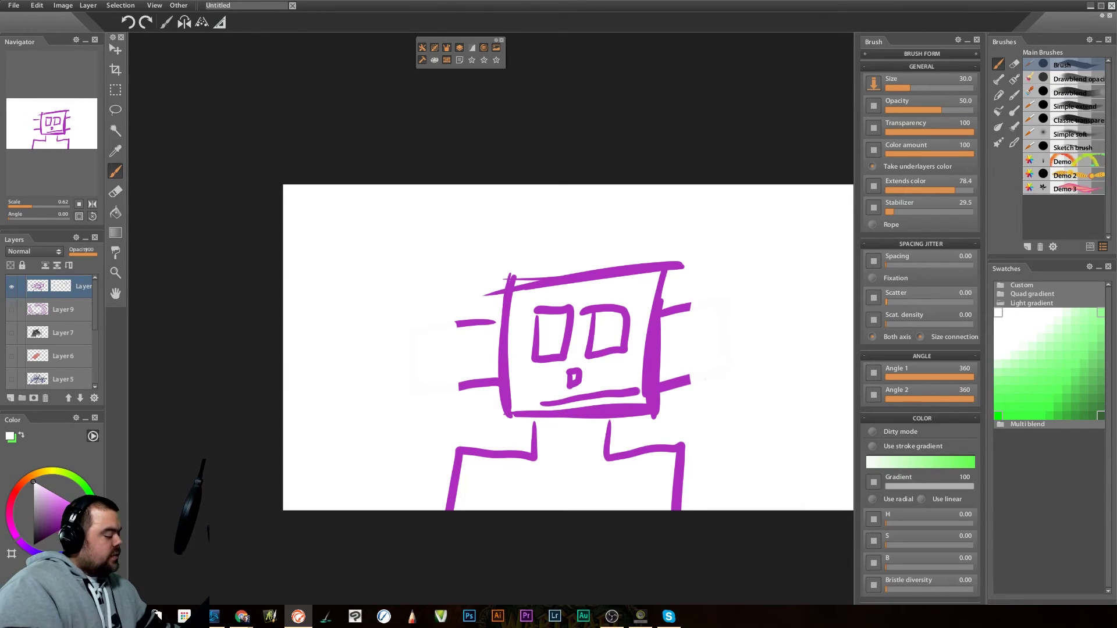
{"action": "right_click", "coordinate": [80, 288]}
{"action": "left_click", "coordinate": [134, 476]}
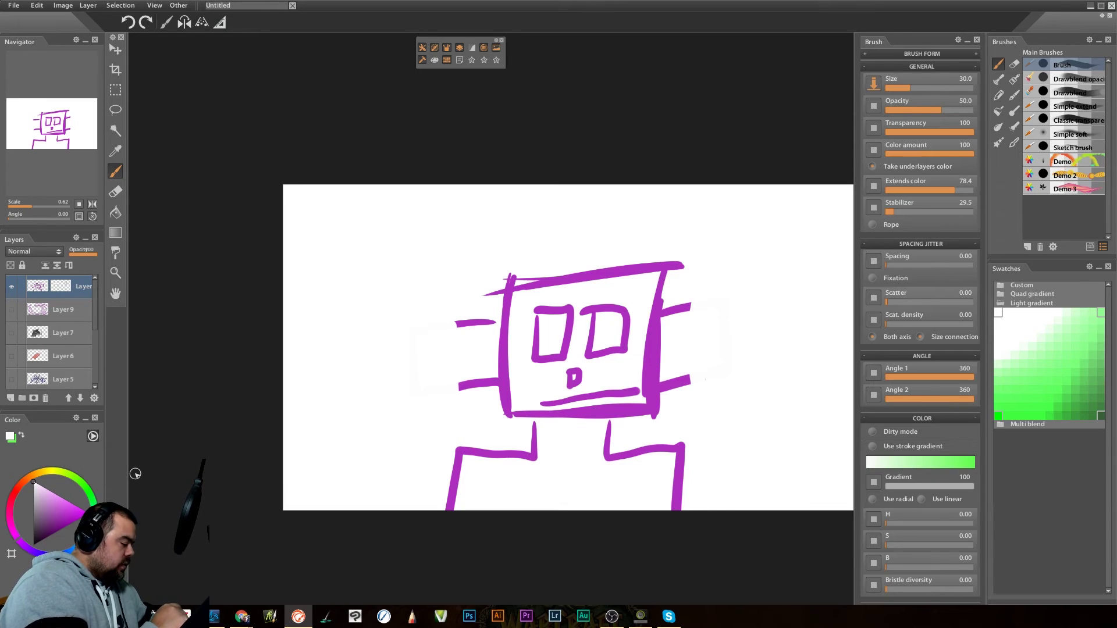
{"action": "right_click", "coordinate": [79, 295]}
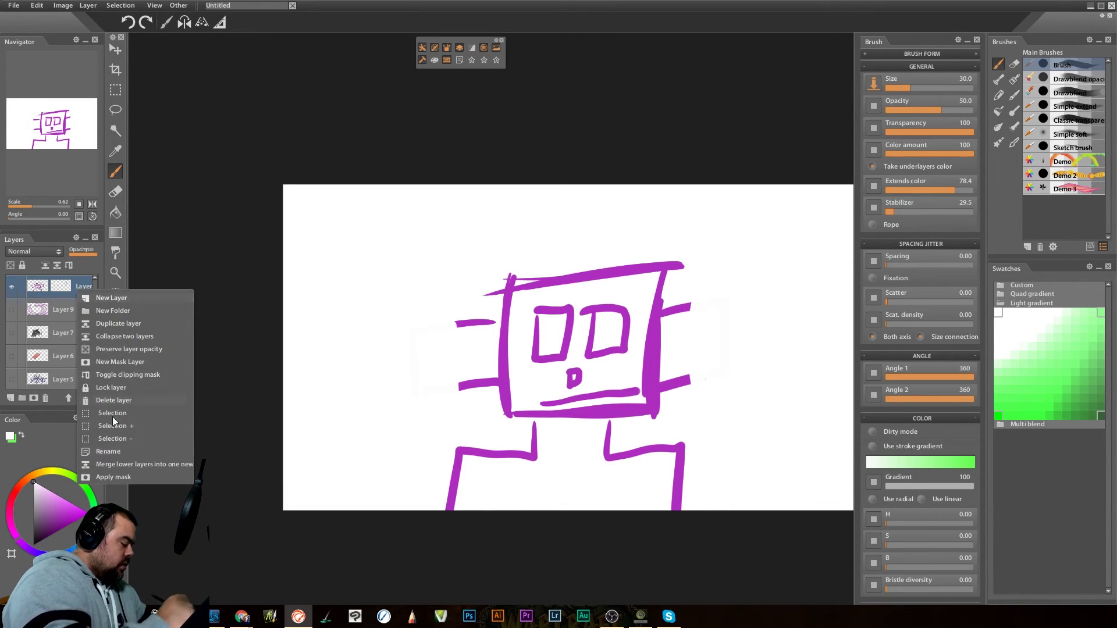
{"action": "left_click", "coordinate": [133, 475]}
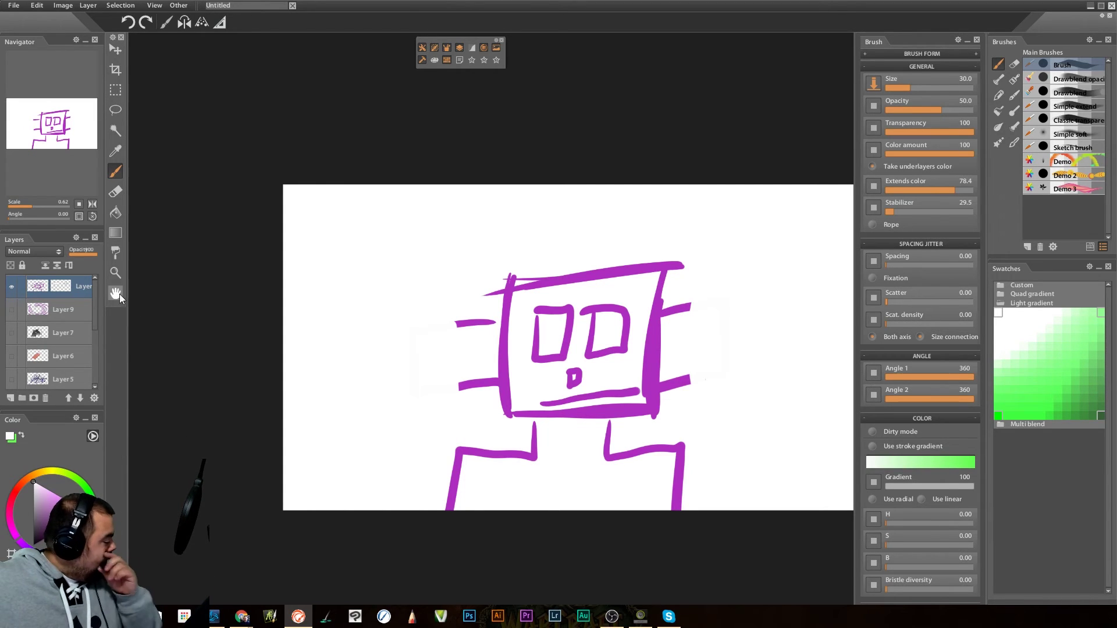
{"action": "right_click", "coordinate": [80, 291]}
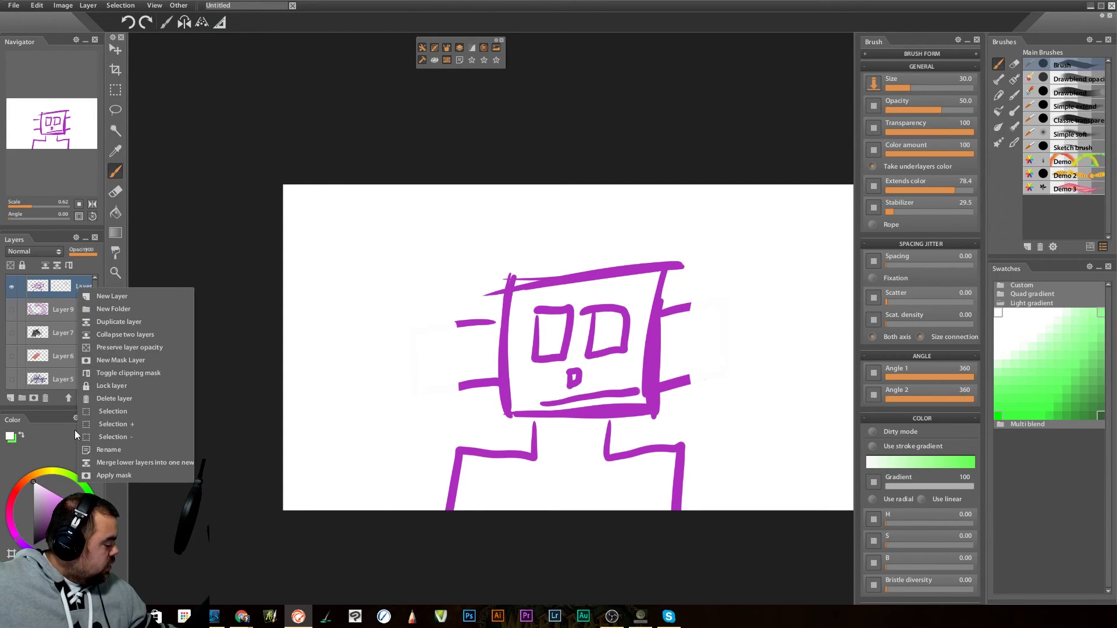
{"action": "left_click", "coordinate": [106, 472]}
Select Layer 10's mask, apply it to the layer and undo the application.
{"action": "left_click", "coordinate": [68, 287]}
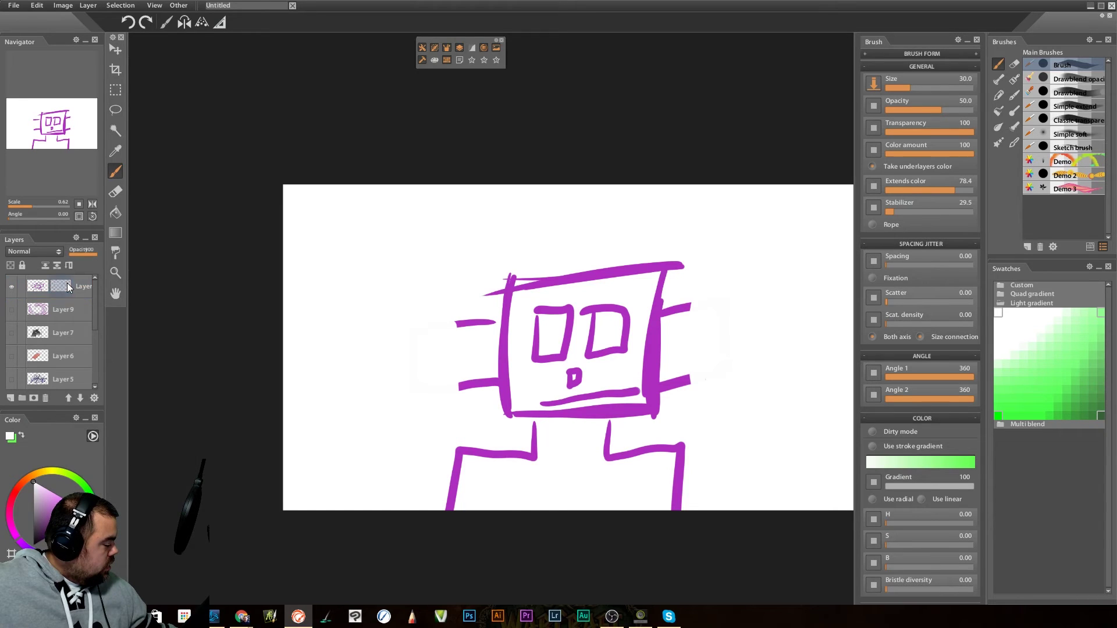
{"action": "right_click", "coordinate": [64, 291]}
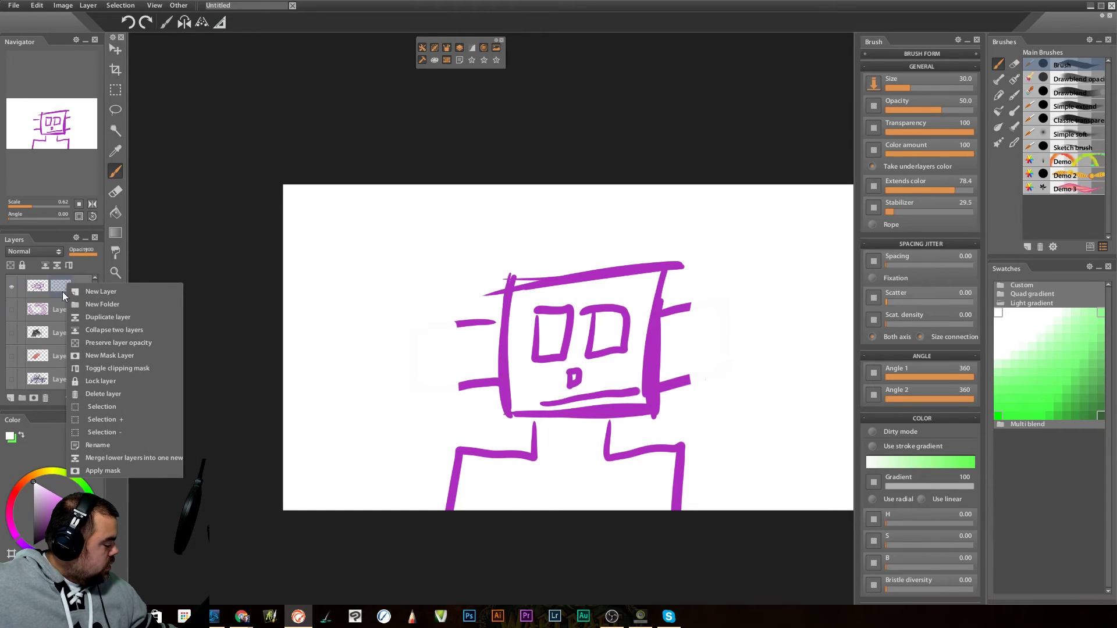
{"action": "left_click", "coordinate": [108, 469]}
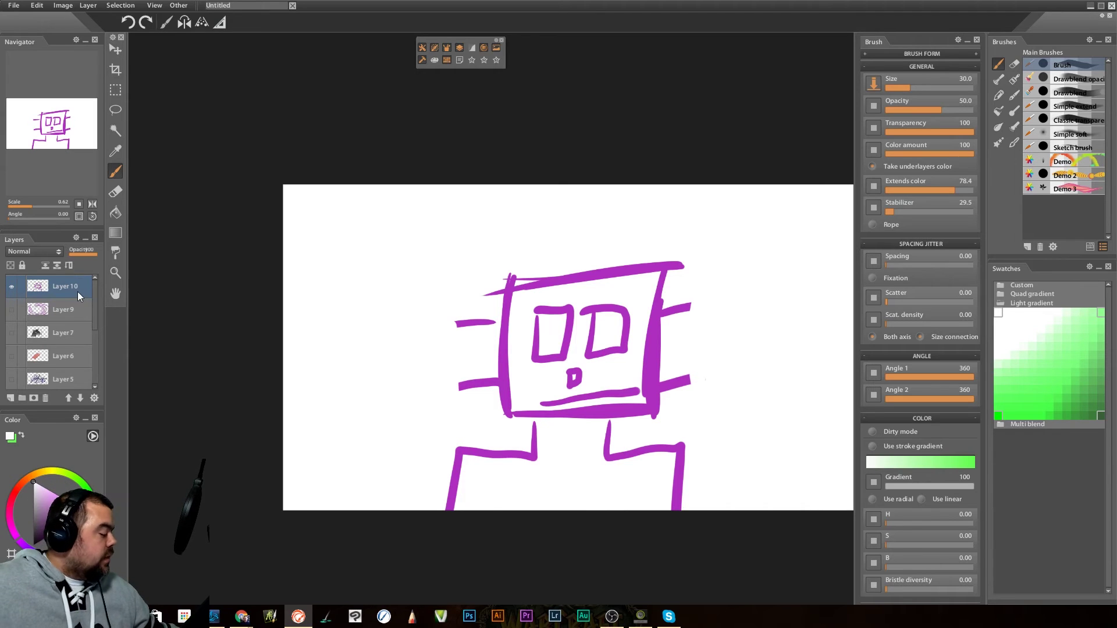
{"action": "left_click", "coordinate": [37, 6]}
{"action": "left_click", "coordinate": [47, 19]}
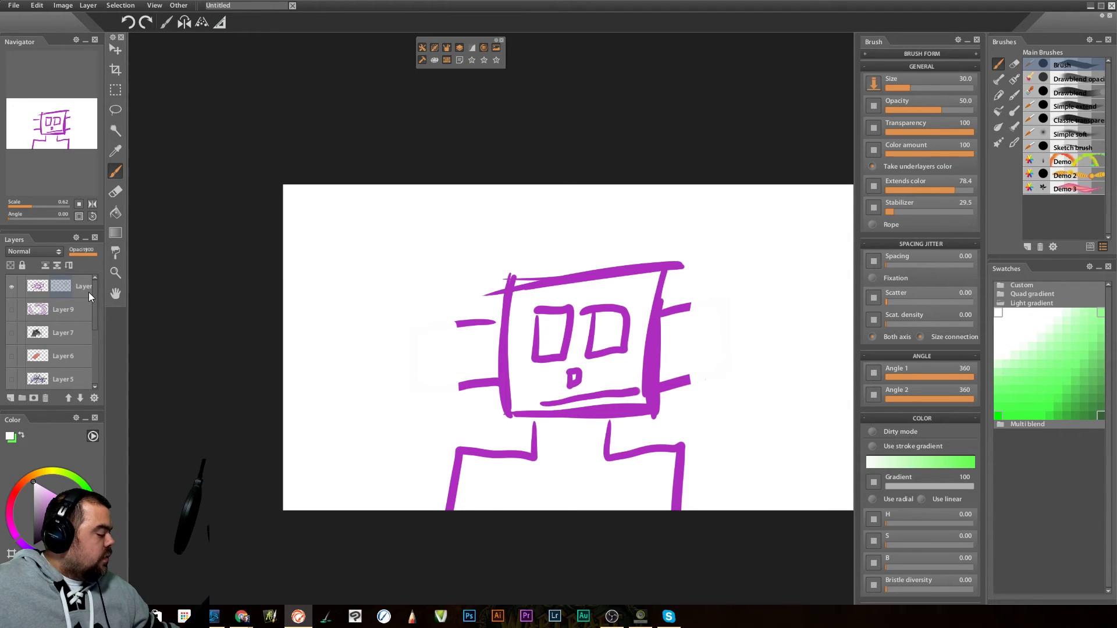
Apply Layer 10's mask again through its mask thumbnail and undo it once more.
{"action": "right_click", "coordinate": [82, 294]}
{"action": "left_click", "coordinate": [172, 259]}
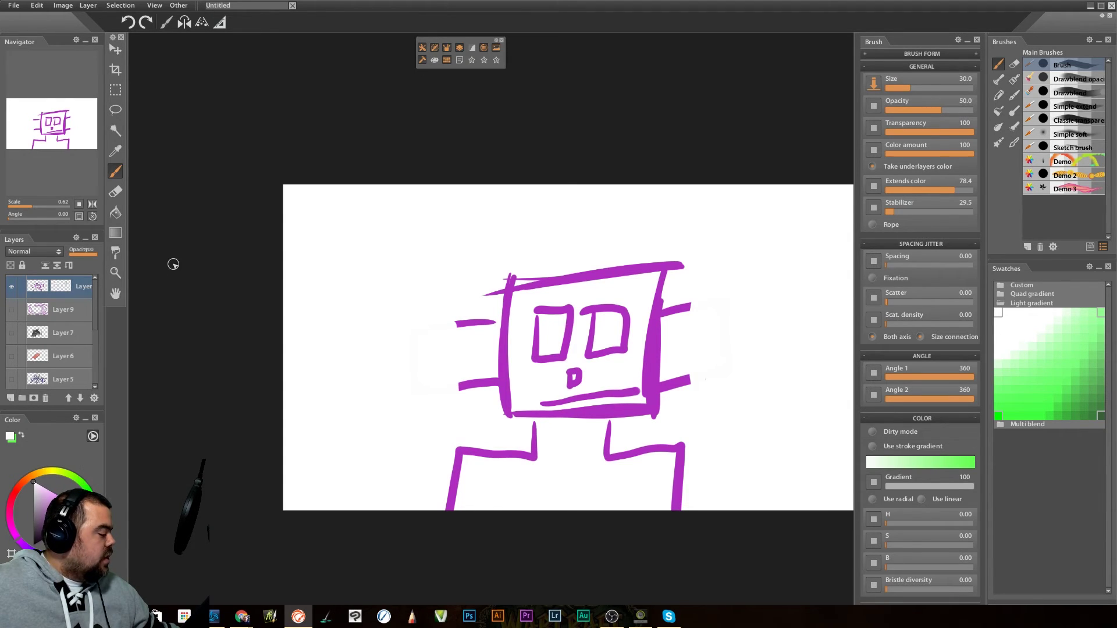
{"action": "right_click", "coordinate": [61, 283]}
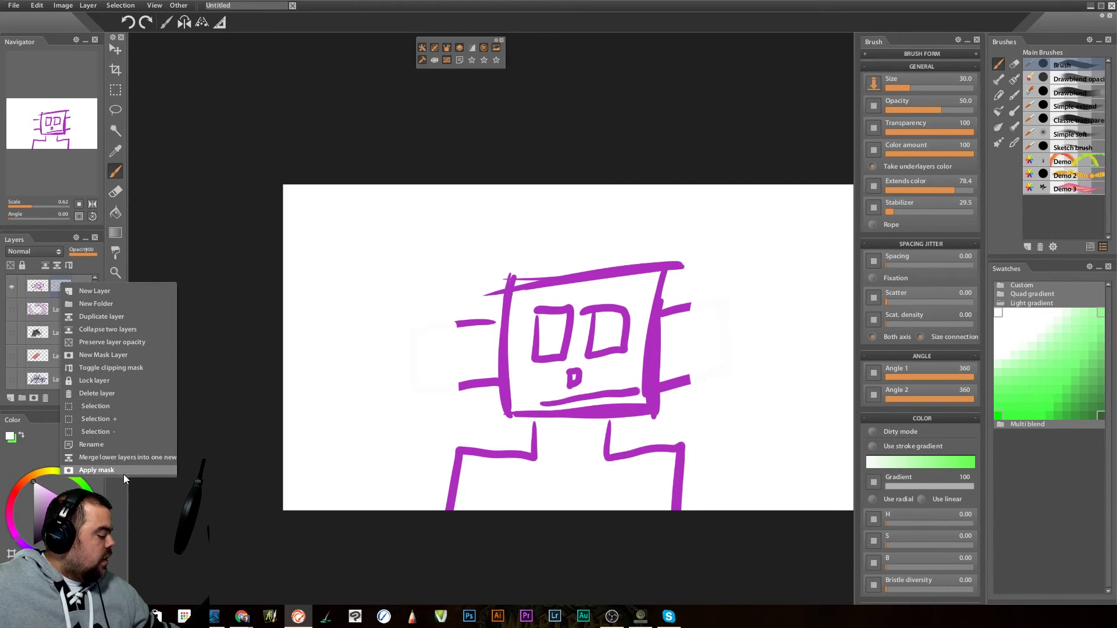
{"action": "left_click", "coordinate": [96, 470]}
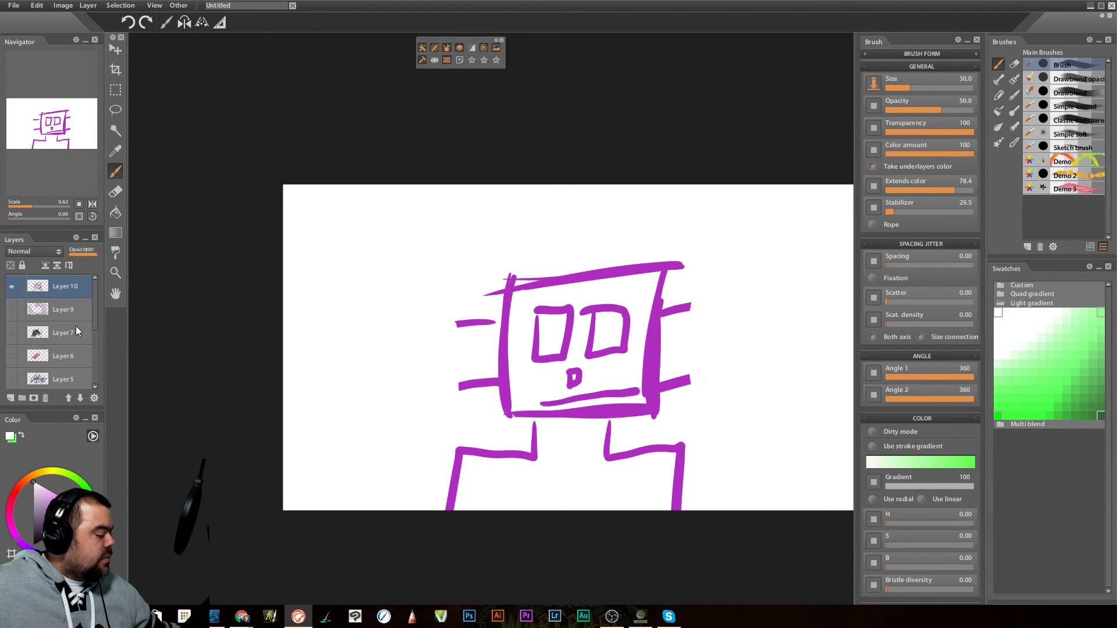
{"action": "right_click", "coordinate": [65, 287]}
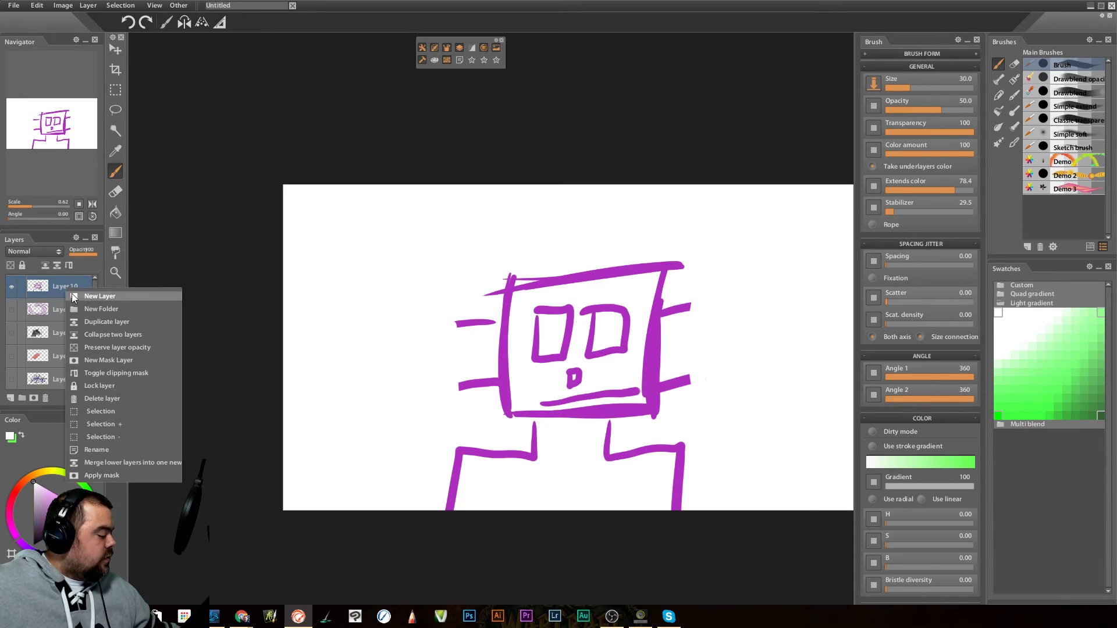
{"action": "left_click", "coordinate": [43, 8]}
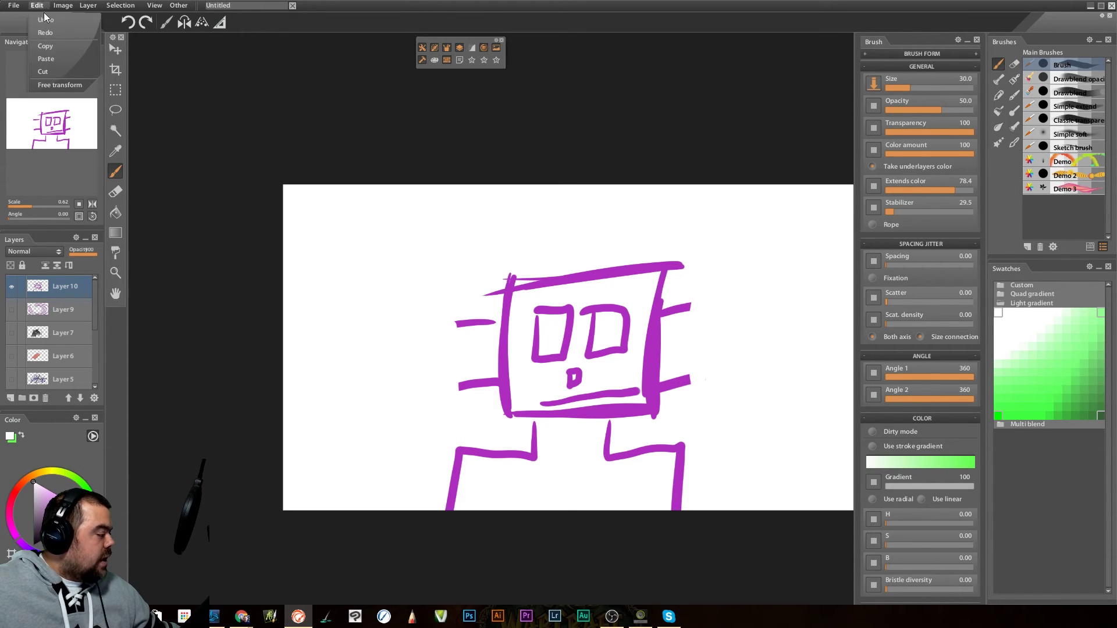
{"action": "left_click", "coordinate": [44, 22]}
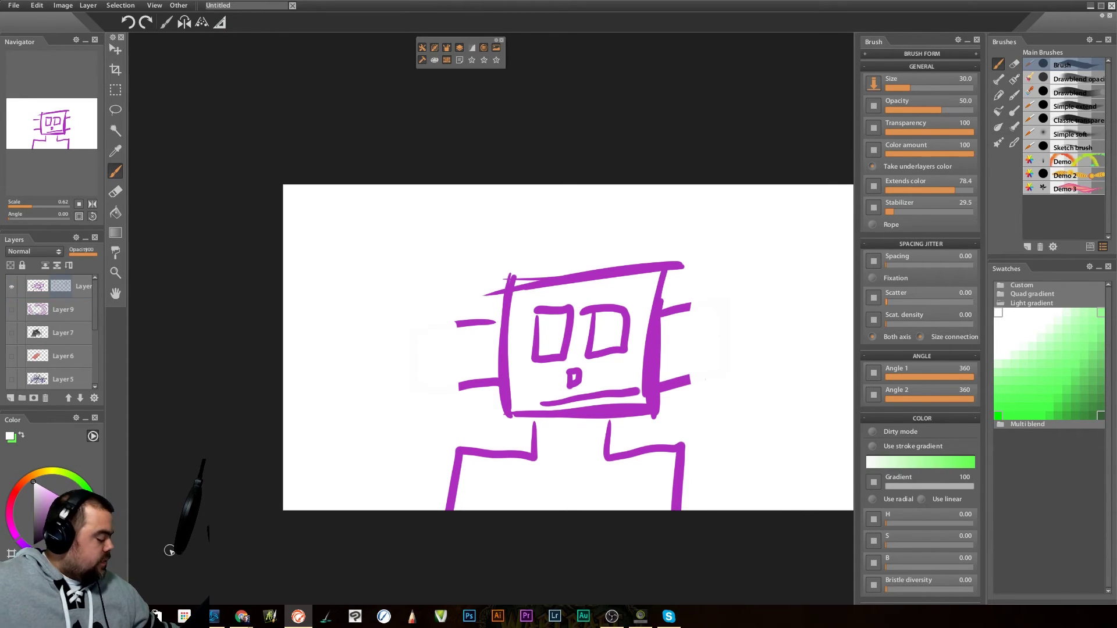
Switch to Chrome and review the version 1.53 entries in the Paintstorm Studio changelog.
{"action": "mouse_move", "coordinate": [241, 616]}
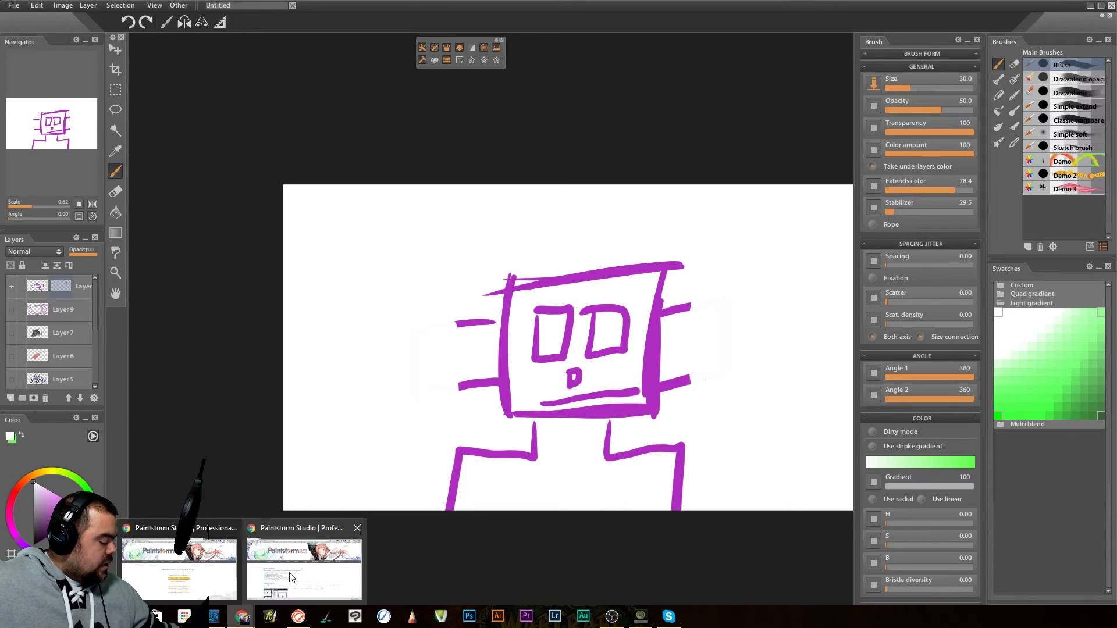
{"action": "left_click", "coordinate": [180, 558]}
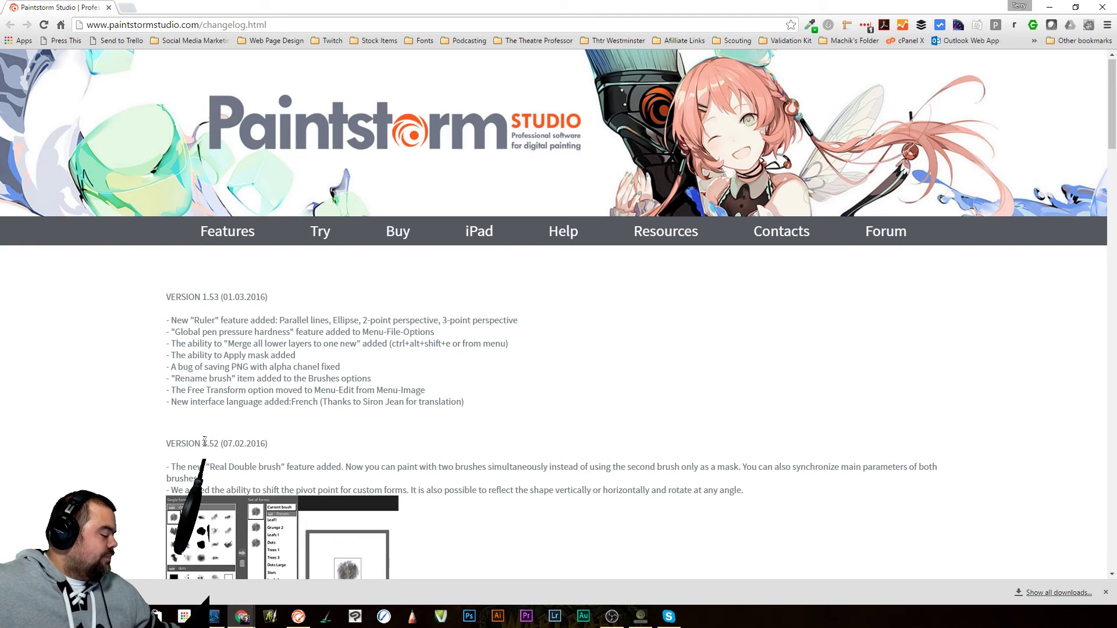
{"action": "scroll", "coordinate": [204, 442], "scroll_direction": "down", "scroll_amount": 3}
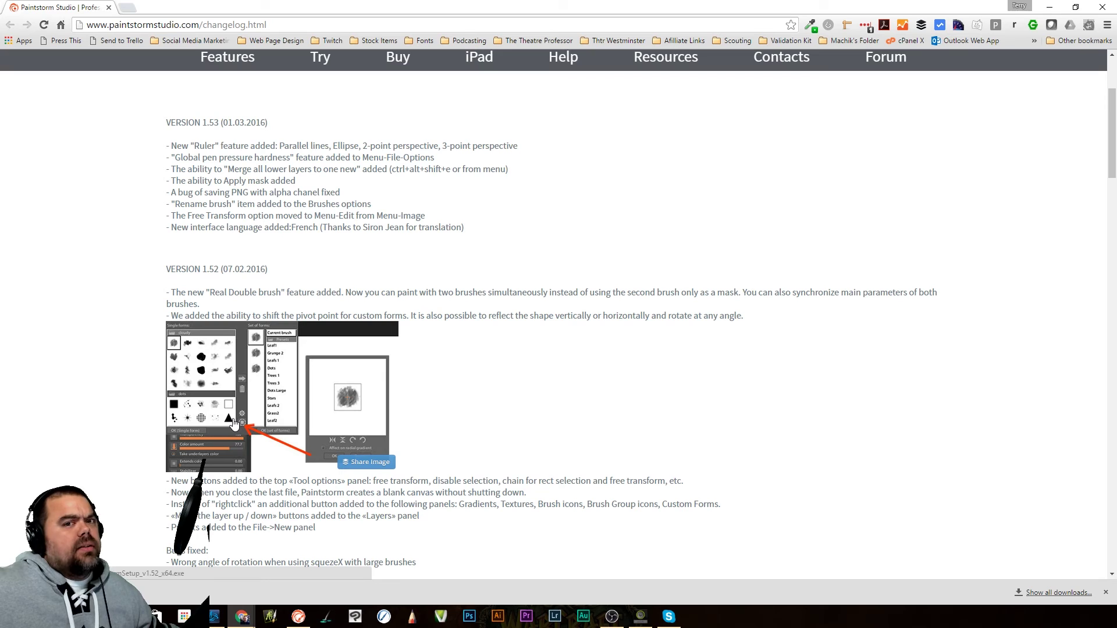
{"action": "scroll", "coordinate": [276, 433], "scroll_direction": "up", "scroll_amount": 2}
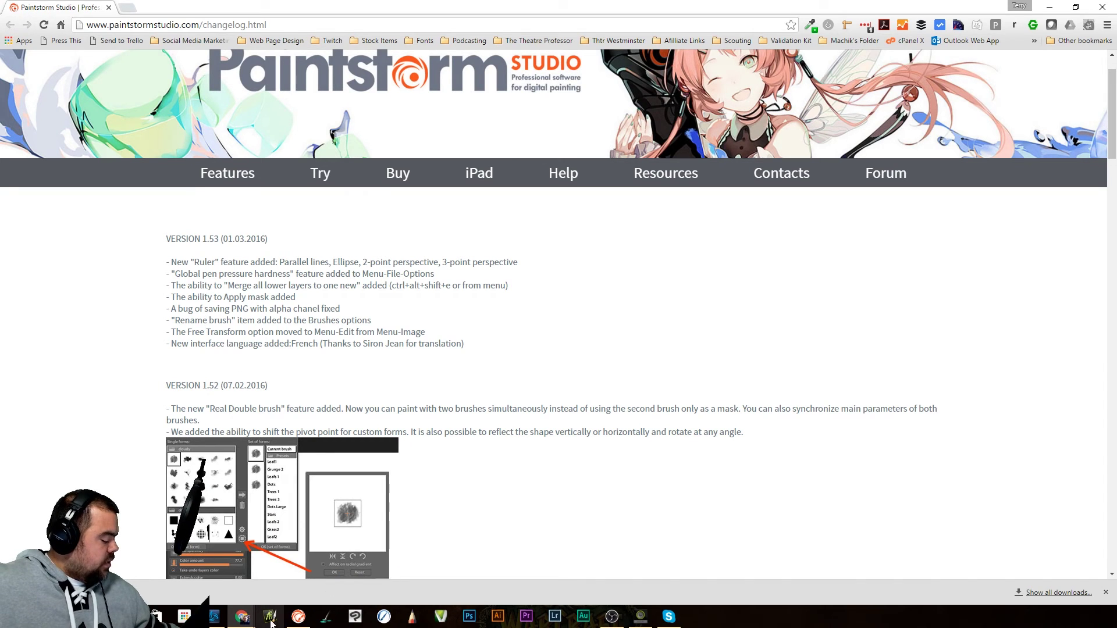
Switch back to Paintstorm Studio and turn on the ellipse ruler with the brush as the active tool.
{"action": "left_click", "coordinate": [297, 616]}
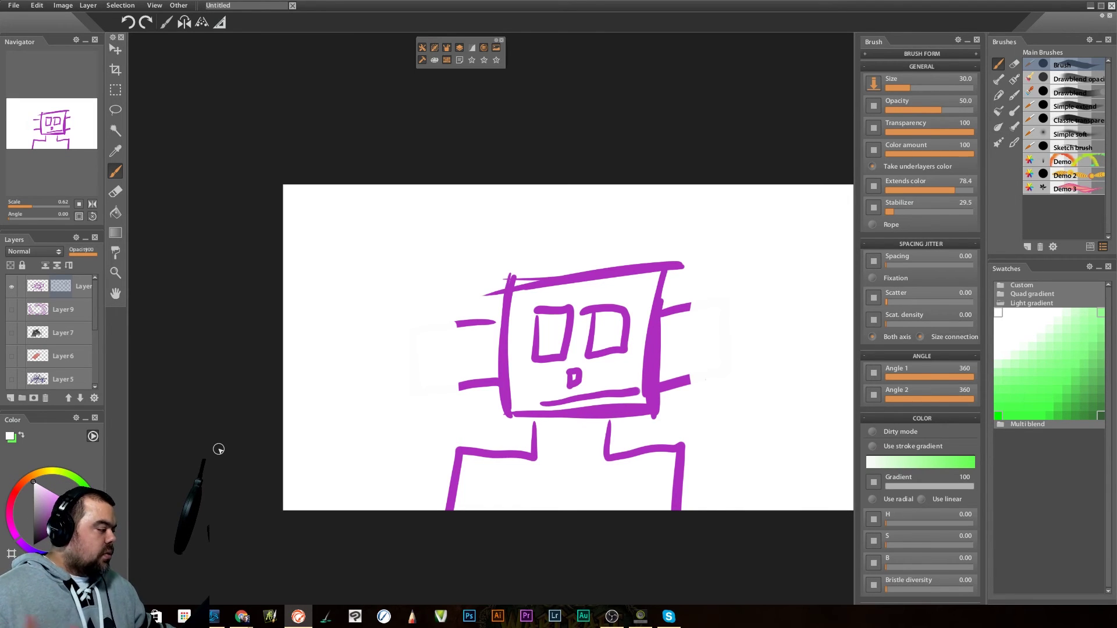
{"action": "key", "text": "e"}
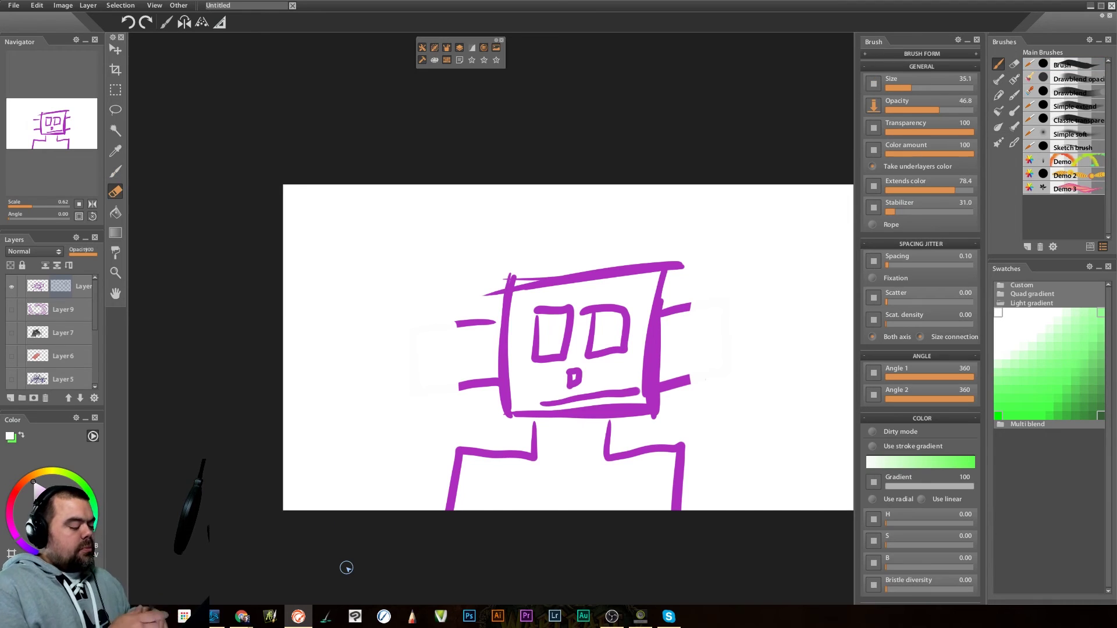
{"action": "key", "text": "b"}
{"action": "left_click", "coordinate": [220, 22]}
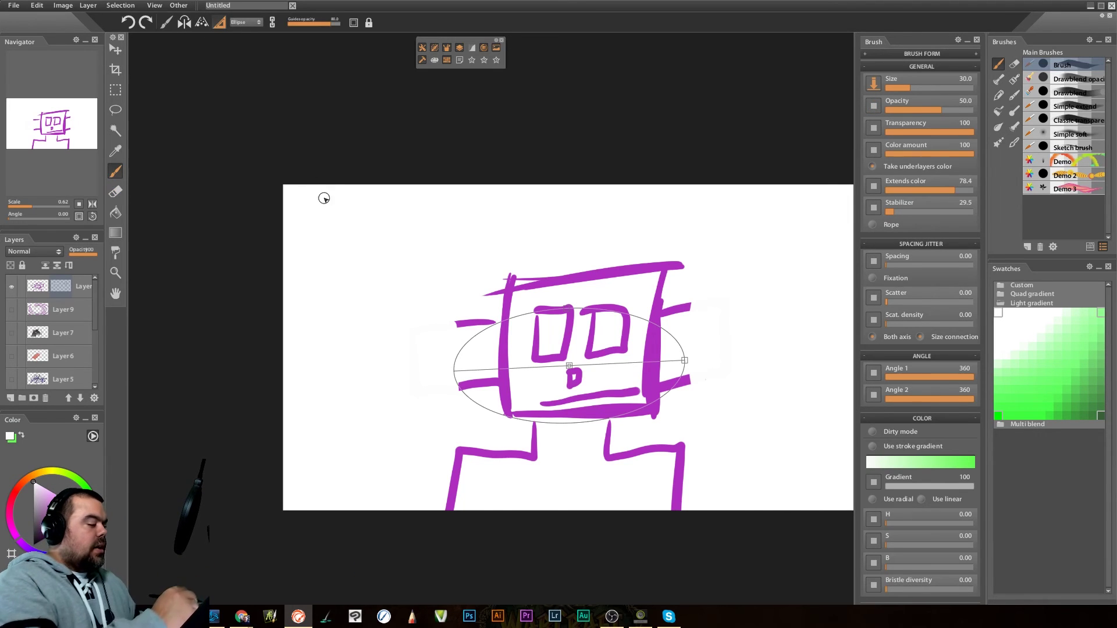
Switch from the ellipse to the straight ruler and reposition it so it slopes down diagonally across the robot's head.
{"action": "left_click", "coordinate": [252, 24]}
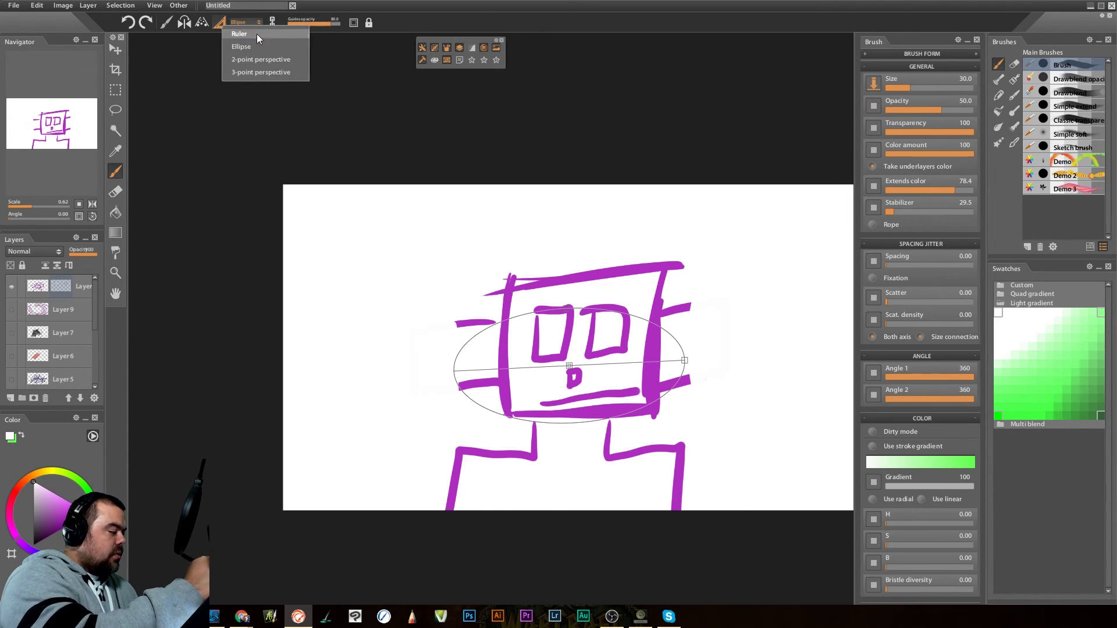
{"action": "left_click", "coordinate": [256, 36]}
{"action": "left_click_drag", "start_coordinate": [684, 360], "coordinate": [678, 267]}
{"action": "left_click_drag", "start_coordinate": [569, 370], "coordinate": [605, 322]}
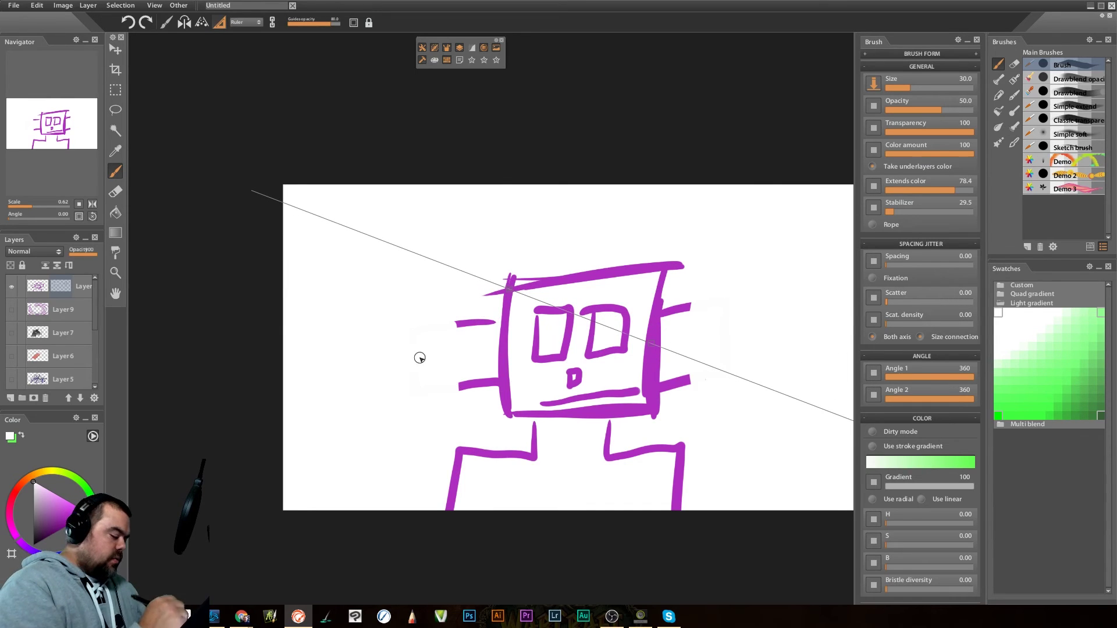
Choose purple, select Layer 10's image instead of its mask, and paint two brush strokes along the diagonal ruler.
{"action": "left_click", "coordinate": [67, 514]}
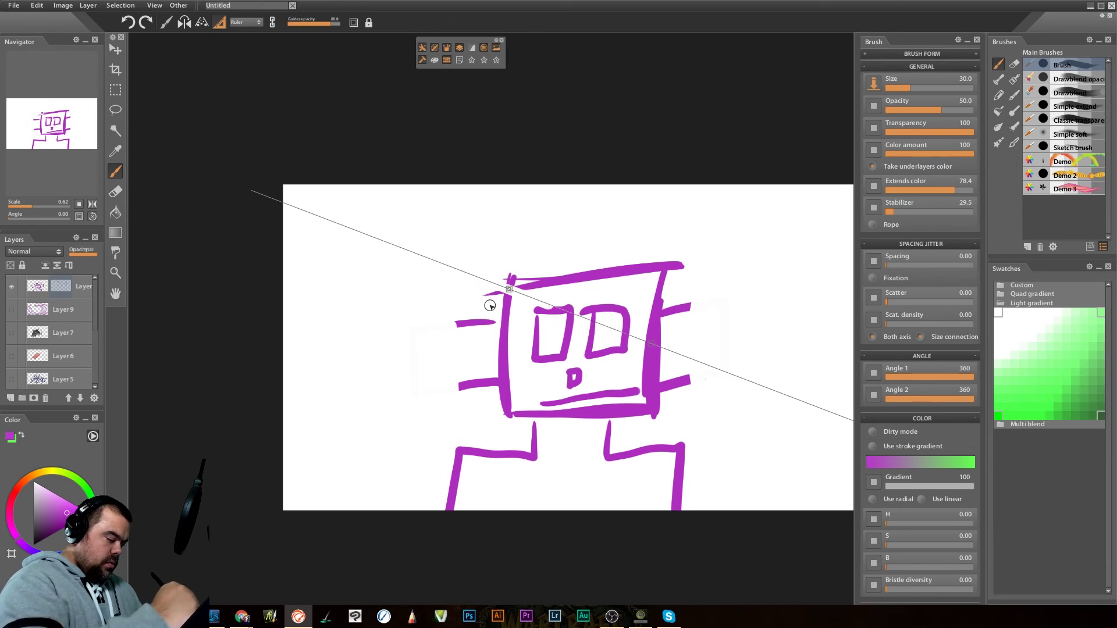
{"action": "left_click", "coordinate": [38, 291]}
{"action": "left_click_drag", "start_coordinate": [359, 231], "coordinate": [689, 362]}
{"action": "left_click_drag", "start_coordinate": [735, 399], "coordinate": [813, 442]}
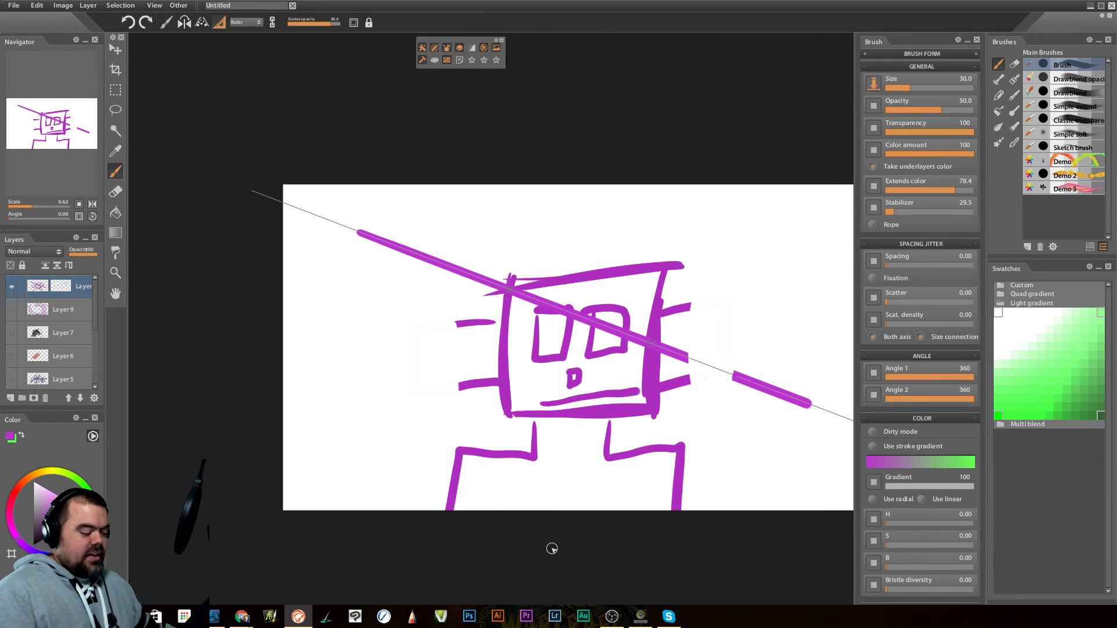
Rotate the ruler about the head's upper-left corner so it slopes upward, and paint a long brush stroke along it.
{"action": "left_click_drag", "start_coordinate": [650, 347], "coordinate": [653, 219]}
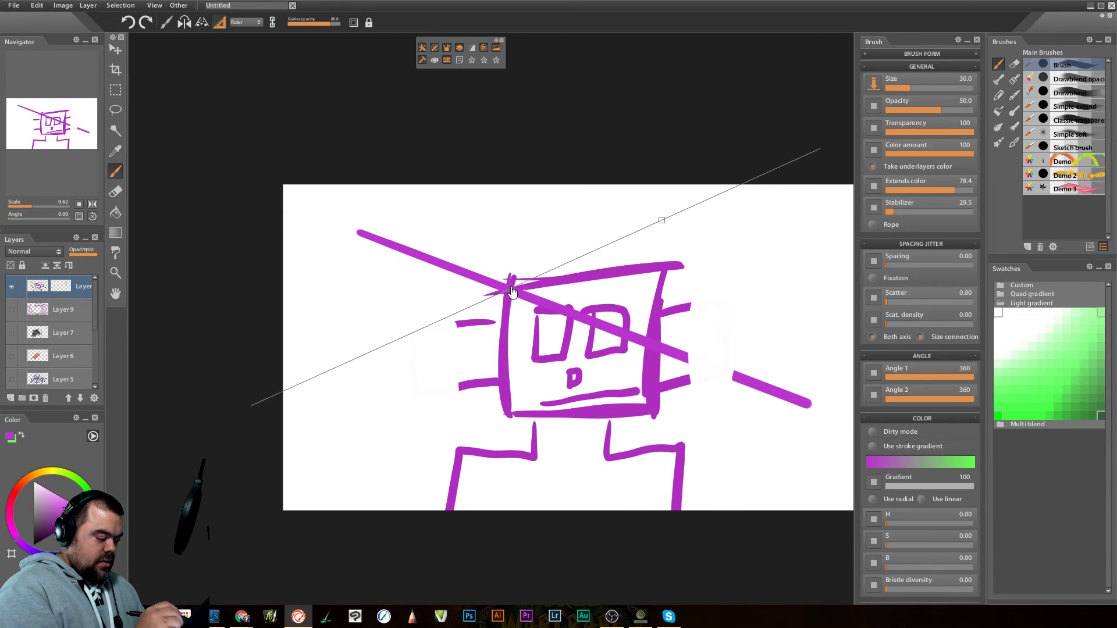
{"action": "mouse_move", "coordinate": [507, 294]}
{"action": "left_mouse_down"}
{"action": "mouse_move", "coordinate": [752, 182]}
{"action": "mouse_move", "coordinate": [637, 232]}
{"action": "mouse_move", "coordinate": [686, 209]}
{"action": "mouse_move", "coordinate": [660, 219]}
{"action": "left_mouse_up"}
{"action": "mouse_move", "coordinate": [454, 312]}
{"action": "left_mouse_down"}
{"action": "mouse_move", "coordinate": [571, 249]}
{"action": "mouse_move", "coordinate": [763, 172]}
{"action": "left_mouse_up"}
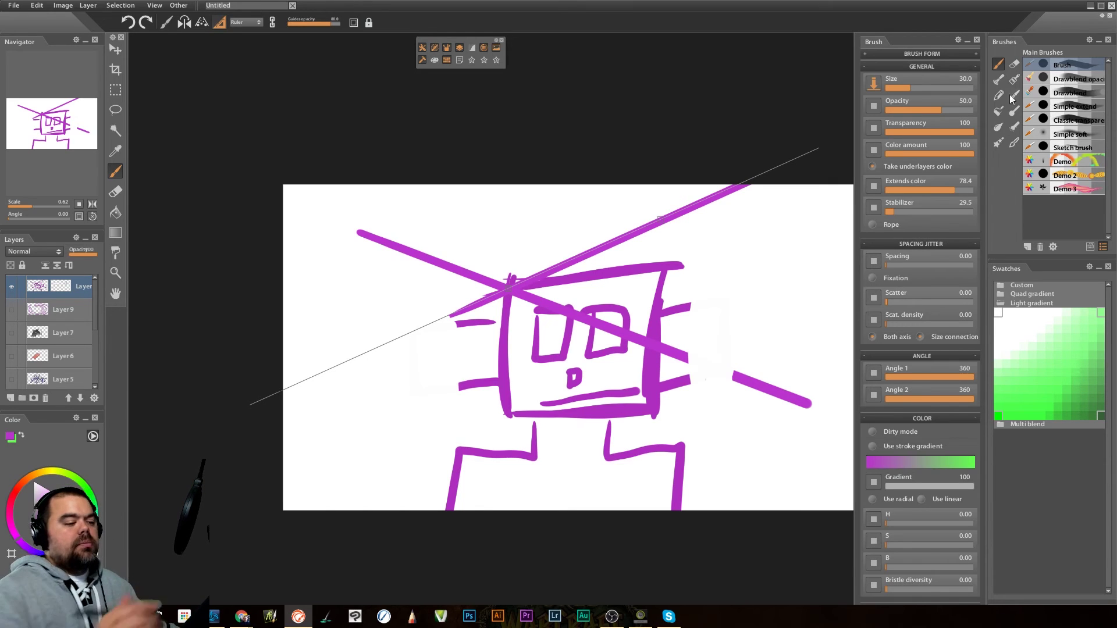
Pick the pencil textured brush and draw thin lines along the ruler before and after tilting it to a slight downward slope.
{"action": "left_click", "coordinate": [997, 80]}
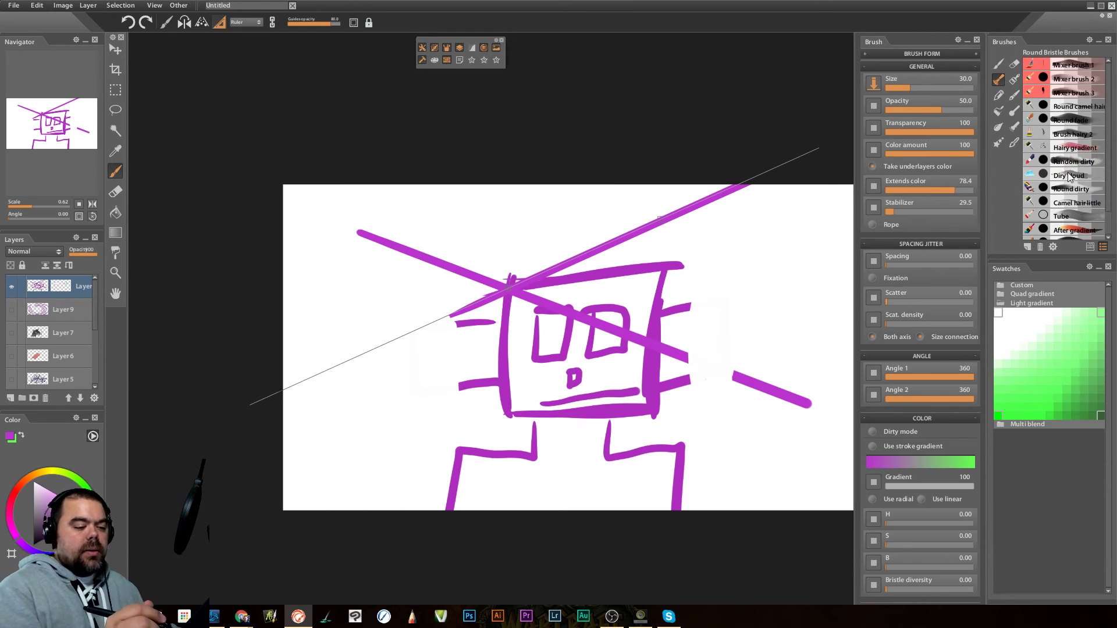
{"action": "left_click", "coordinate": [999, 94]}
{"action": "left_click", "coordinate": [1073, 64]}
{"action": "left_click_drag", "start_coordinate": [402, 339], "coordinate": [285, 390]}
{"action": "left_click_drag", "start_coordinate": [653, 217], "coordinate": [535, 297]}
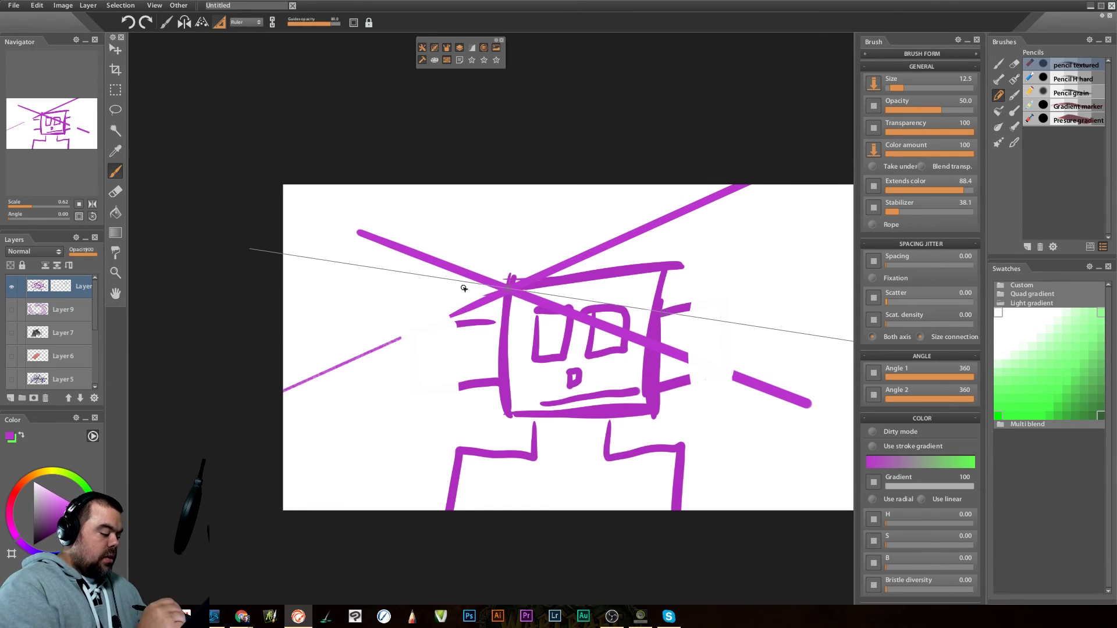
{"action": "mouse_move", "coordinate": [388, 267]}
{"action": "left_mouse_down"}
{"action": "mouse_move", "coordinate": [748, 324]}
{"action": "mouse_move", "coordinate": [542, 284]}
{"action": "mouse_move", "coordinate": [313, 254]}
{"action": "left_mouse_up"}
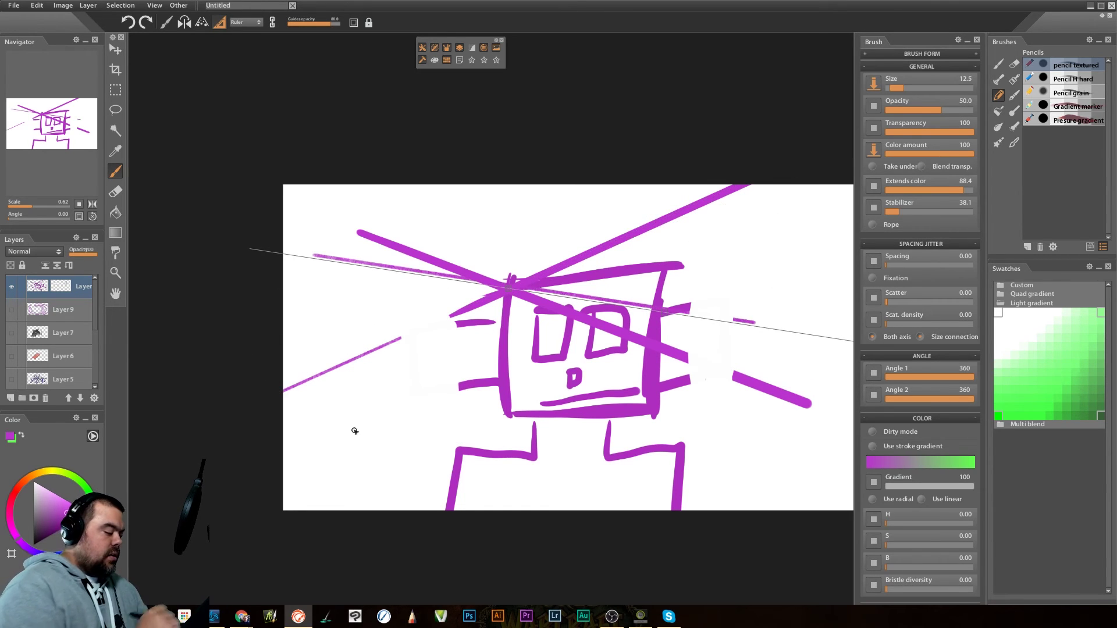
Turn on the ruler's link option, move the ruler lower across the face, and draw short pencil strokes along it.
{"action": "left_click", "coordinate": [271, 23]}
{"action": "left_click_drag", "start_coordinate": [506, 293], "coordinate": [600, 371]}
{"action": "left_click_drag", "start_coordinate": [369, 288], "coordinate": [413, 305]}
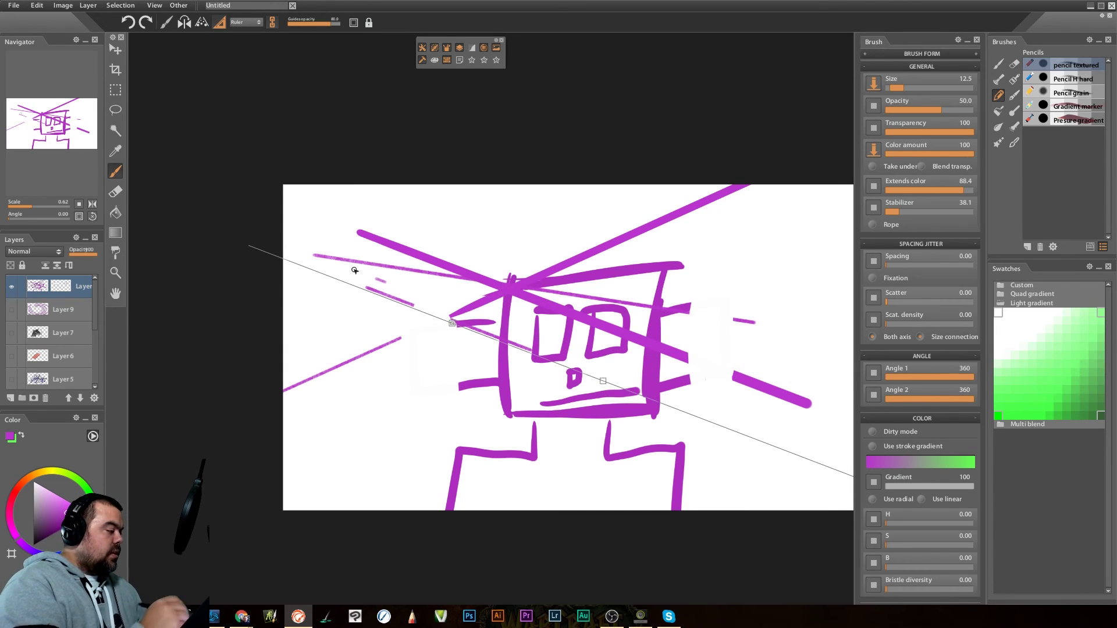
Keep the straight Ruler type, turn off its link option, and try locking the ruler in place.
{"action": "left_click", "coordinate": [255, 24]}
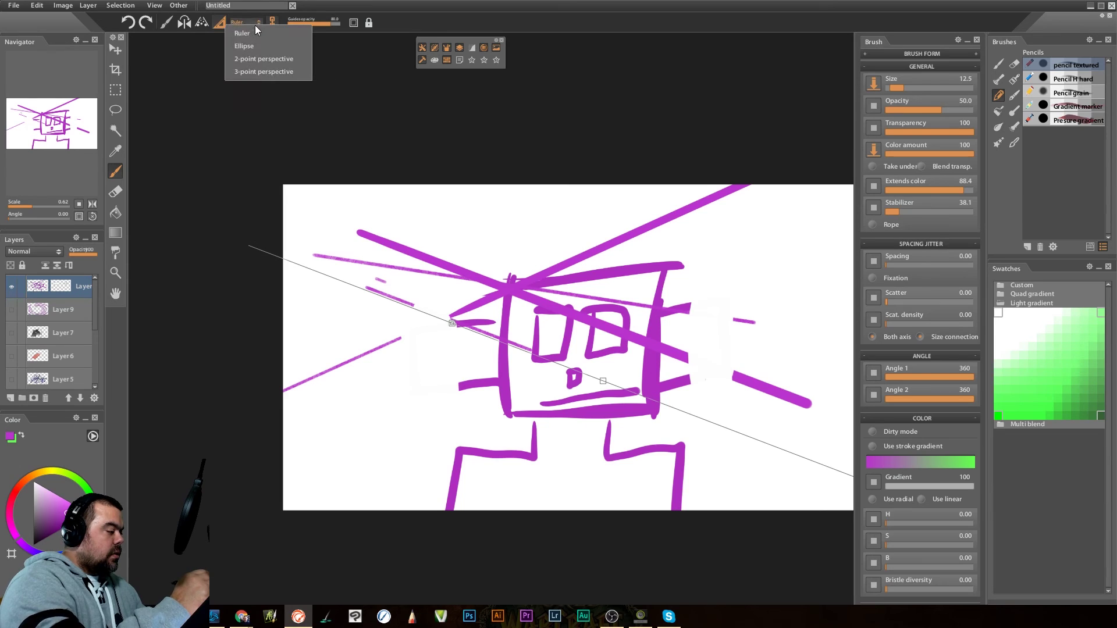
{"action": "left_click", "coordinate": [269, 34]}
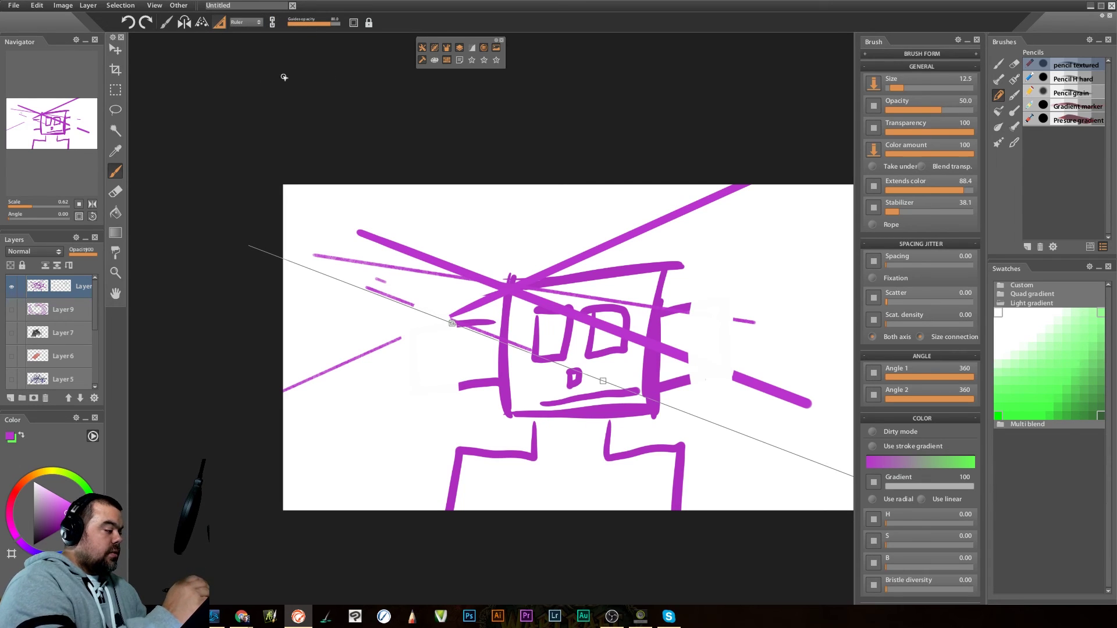
{"action": "left_click", "coordinate": [369, 24]}
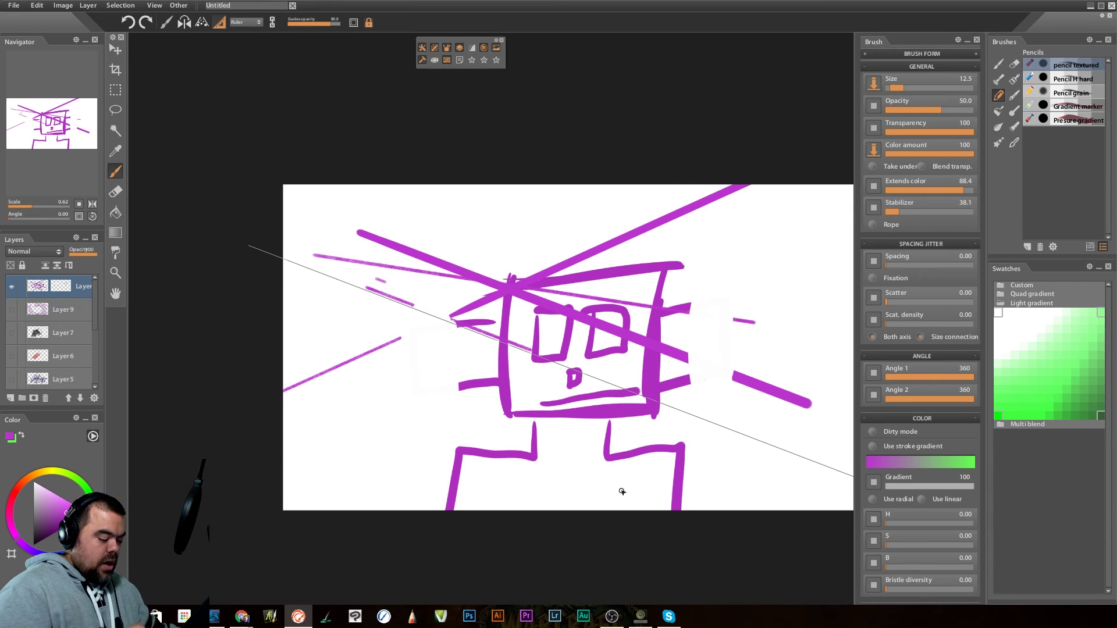
{"action": "left_click", "coordinate": [272, 22]}
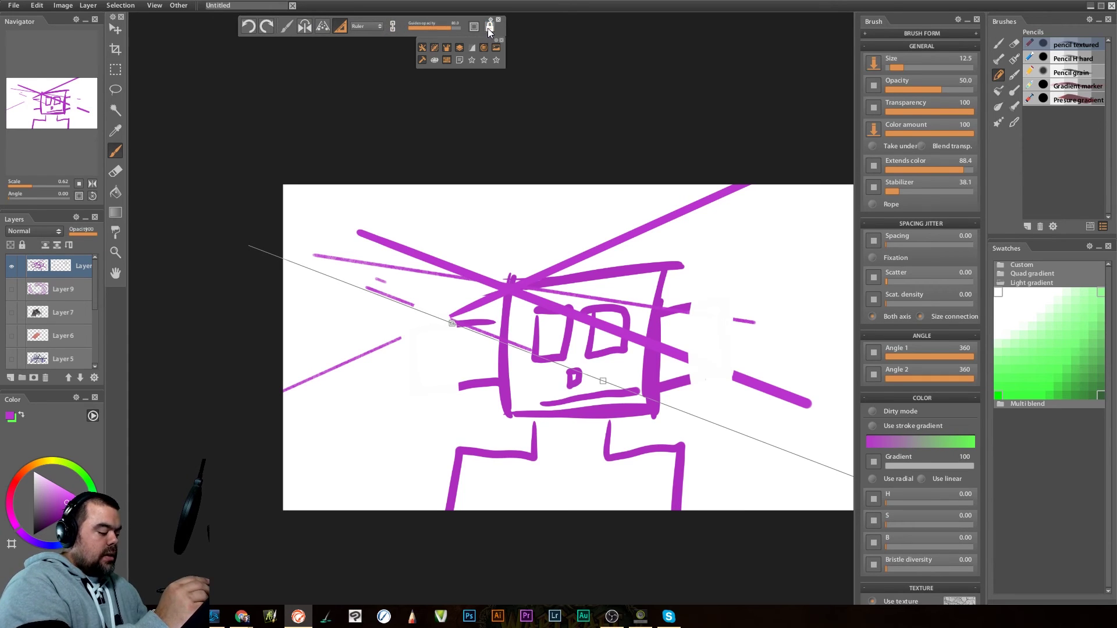
Draw pencil strokes along the ruler line, plus several strokes parallel to it above and below across the canvas.
{"action": "left_click_drag", "start_coordinate": [717, 423], "coordinate": [660, 401]}
{"action": "left_click_drag", "start_coordinate": [414, 307], "coordinate": [341, 279]}
{"action": "left_click_drag", "start_coordinate": [658, 401], "coordinate": [853, 476]}
{"action": "mouse_move", "coordinate": [442, 251]}
{"action": "left_mouse_down"}
{"action": "mouse_move", "coordinate": [567, 299]}
{"action": "mouse_move", "coordinate": [457, 259]}
{"action": "left_mouse_up"}
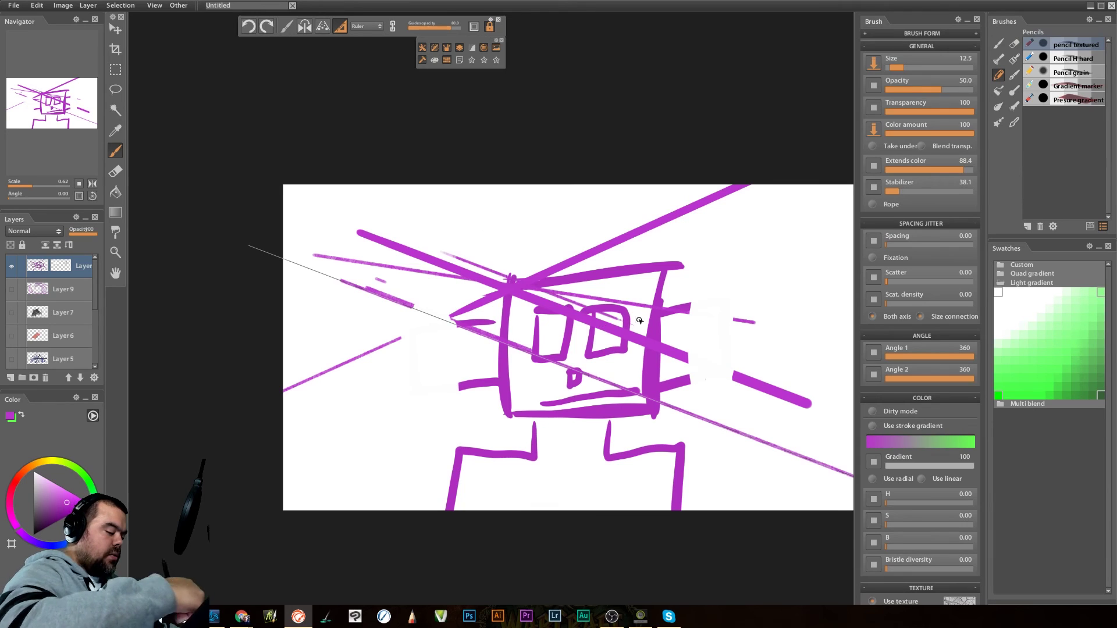
{"action": "left_click_drag", "start_coordinate": [497, 215], "coordinate": [698, 290]}
{"action": "left_click_drag", "start_coordinate": [596, 215], "coordinate": [754, 273]}
{"action": "left_click_drag", "start_coordinate": [698, 207], "coordinate": [826, 254]}
{"action": "left_click_drag", "start_coordinate": [385, 375], "coordinate": [402, 381]}
{"action": "left_click_drag", "start_coordinate": [459, 402], "coordinate": [605, 460]}
{"action": "left_click_drag", "start_coordinate": [381, 442], "coordinate": [468, 474]}
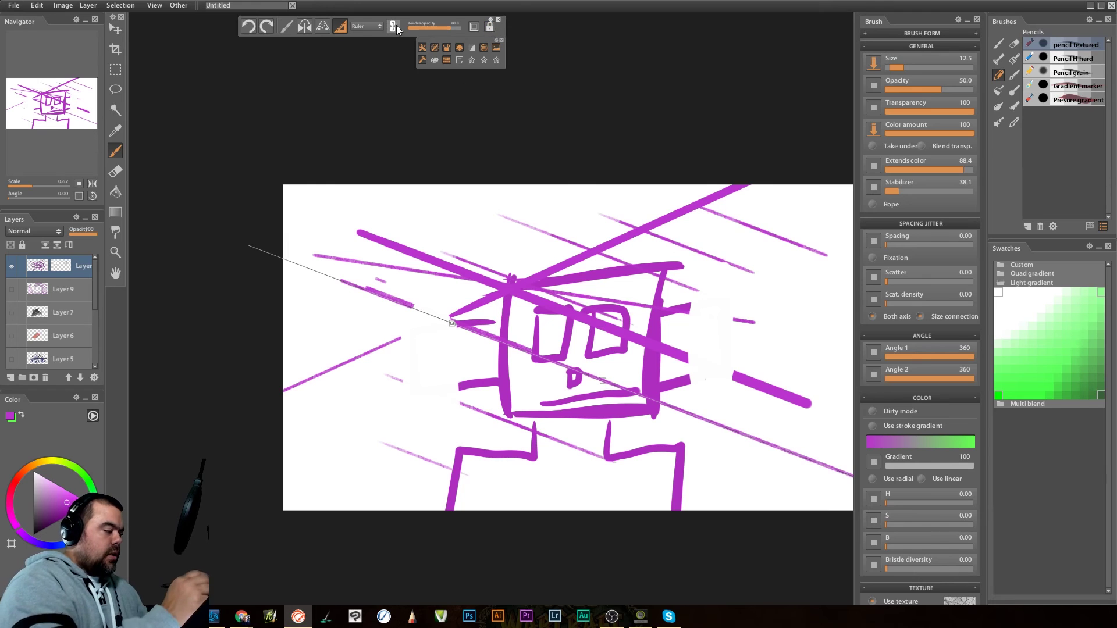
Reset the ruler to its default horizontal position and lower the guides opacity to 42.2.
{"action": "left_click", "coordinate": [475, 27]}
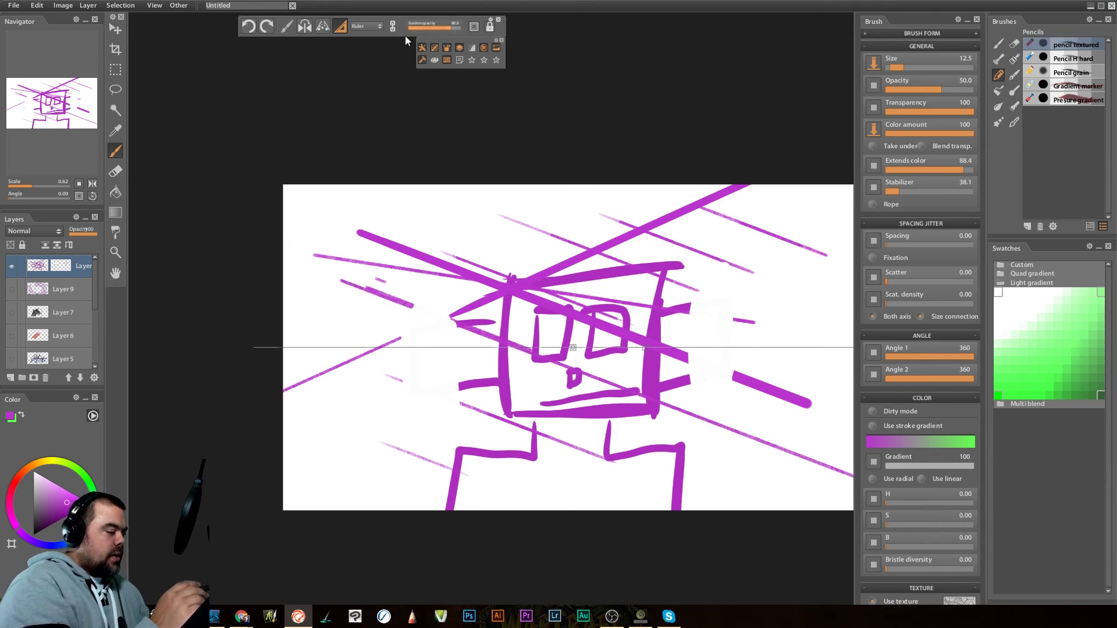
{"action": "left_click_drag", "start_coordinate": [440, 27], "coordinate": [426, 28]}
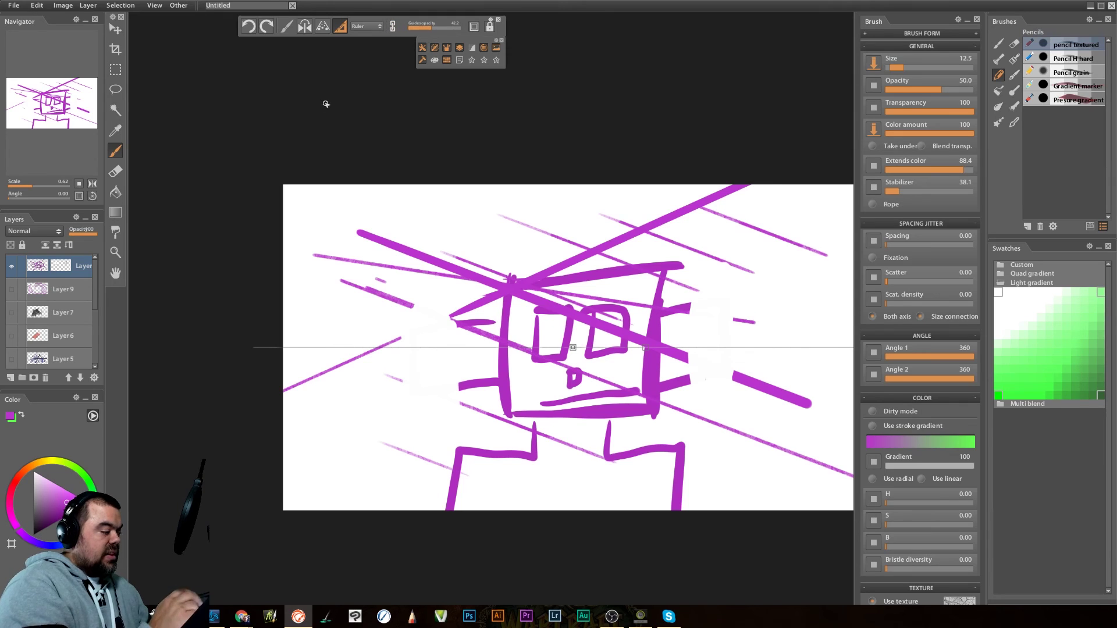
Show the perspective guides in place of the ruler and turn them off again.
{"action": "left_click", "coordinate": [323, 26]}
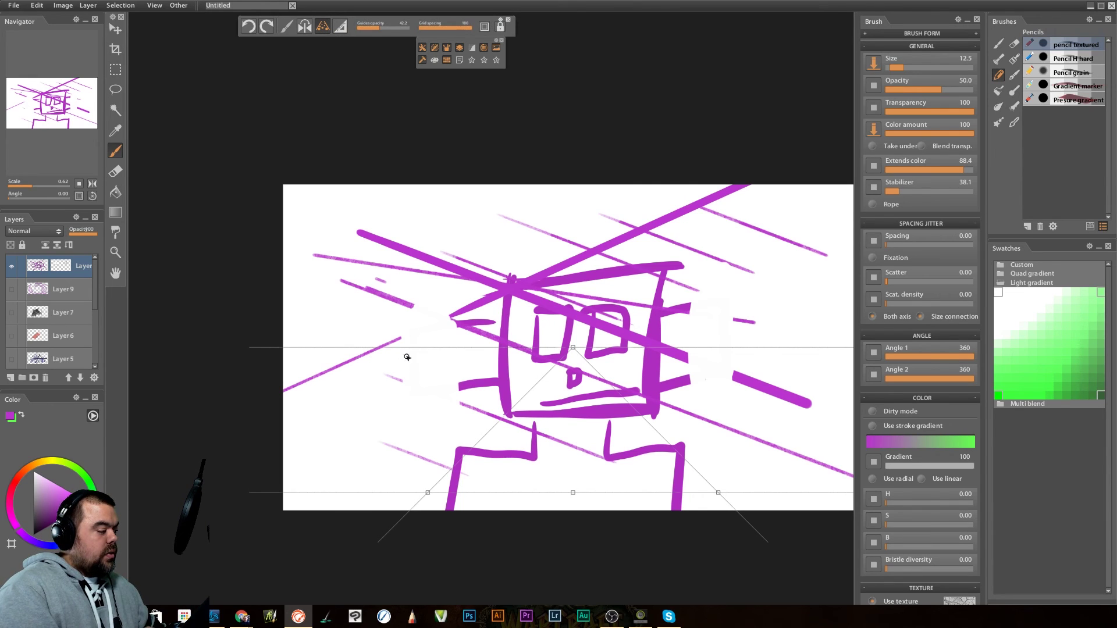
{"action": "left_click", "coordinate": [323, 26]}
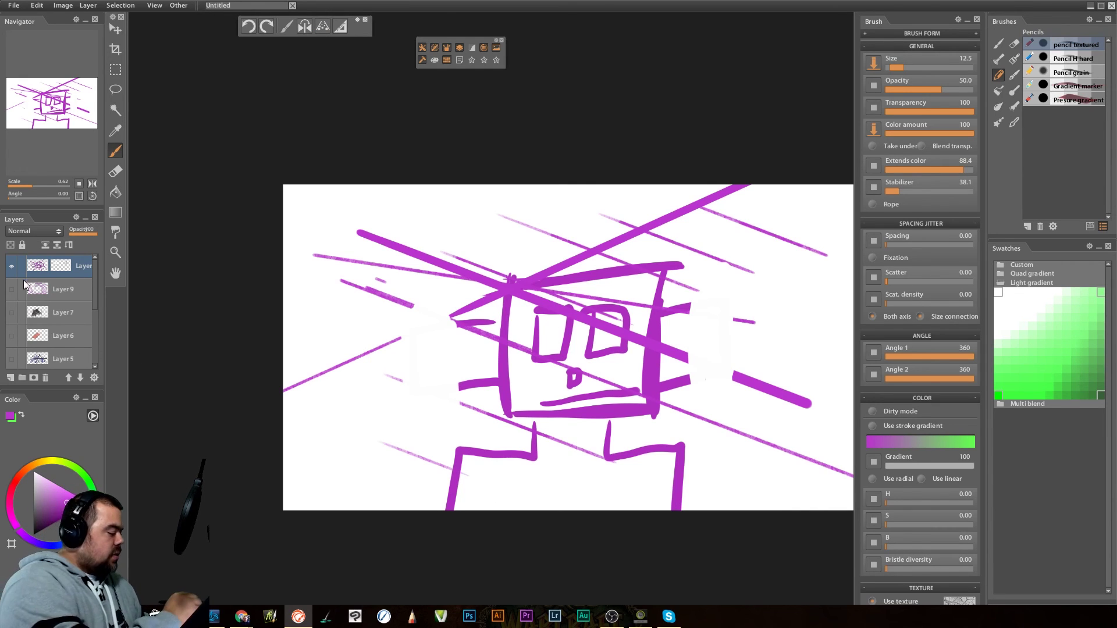
Hide Layer 10 and add a new empty layer above it.
{"action": "left_click", "coordinate": [11, 266]}
{"action": "left_click", "coordinate": [11, 377]}
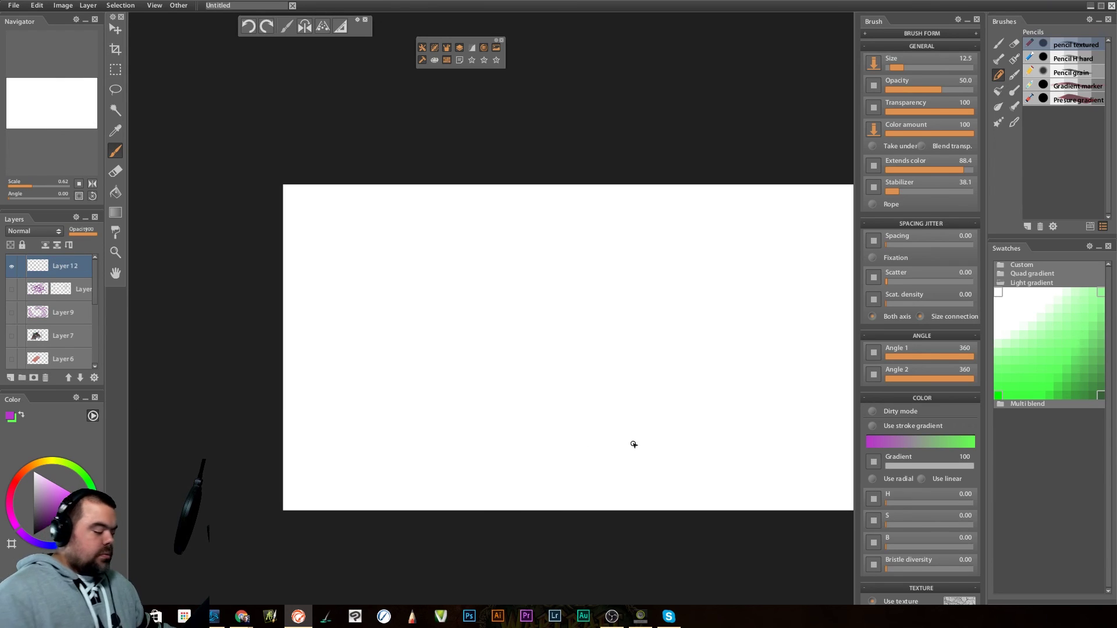
Try the Pencil grain brush in dark purple with one diagonal test stroke and undo it.
{"action": "left_click", "coordinate": [1000, 45]}
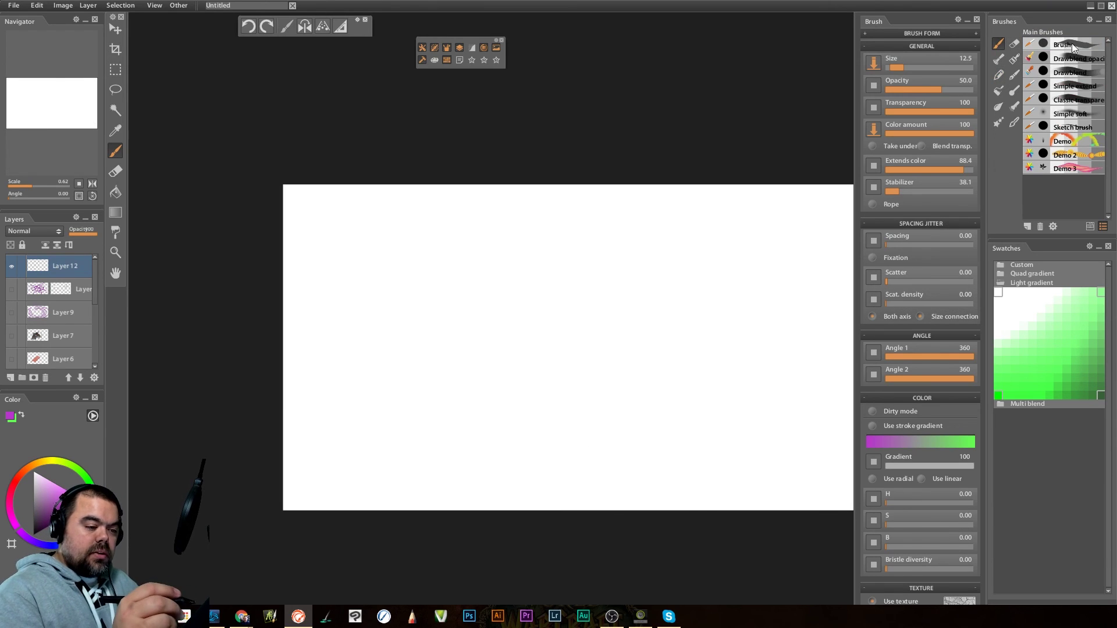
{"action": "left_click", "coordinate": [1076, 44]}
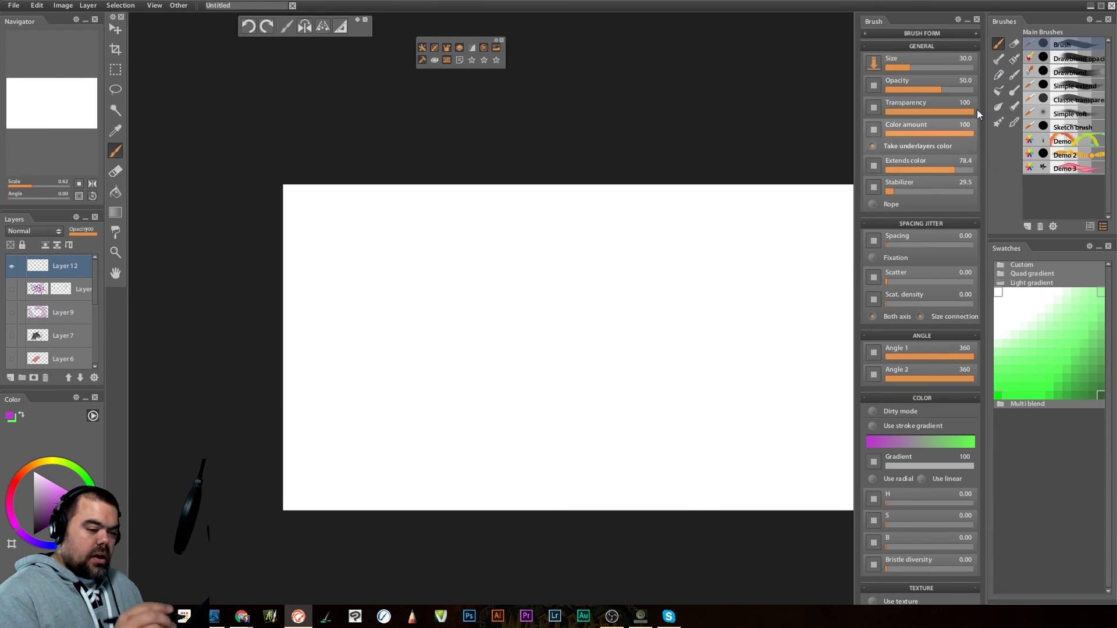
{"action": "left_click", "coordinate": [998, 75]}
{"action": "left_click", "coordinate": [1079, 45]}
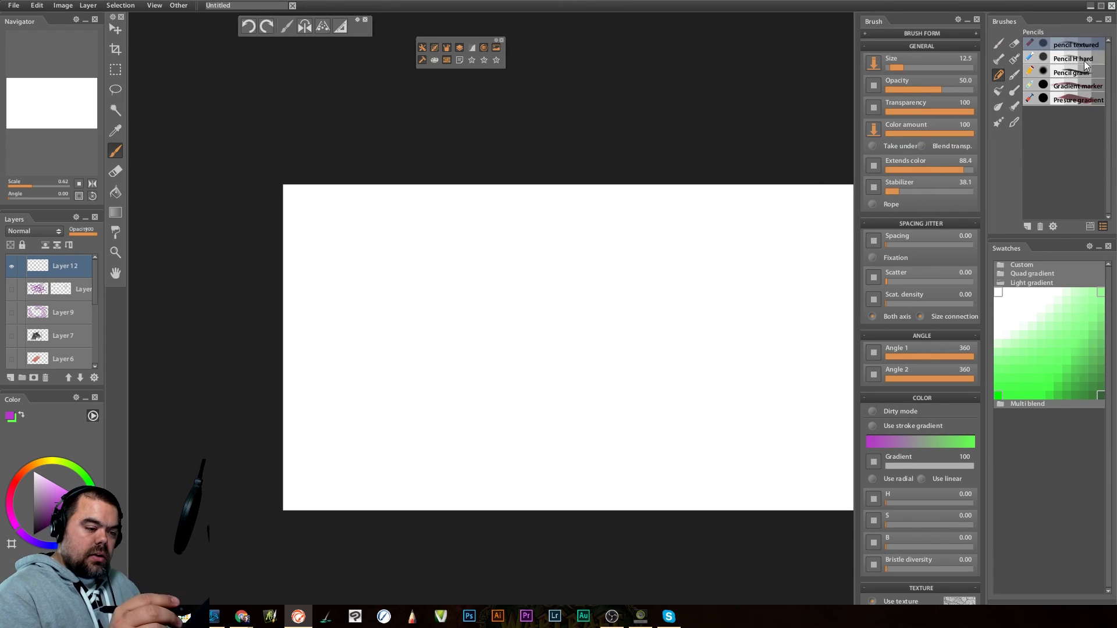
{"action": "left_click", "coordinate": [1081, 72]}
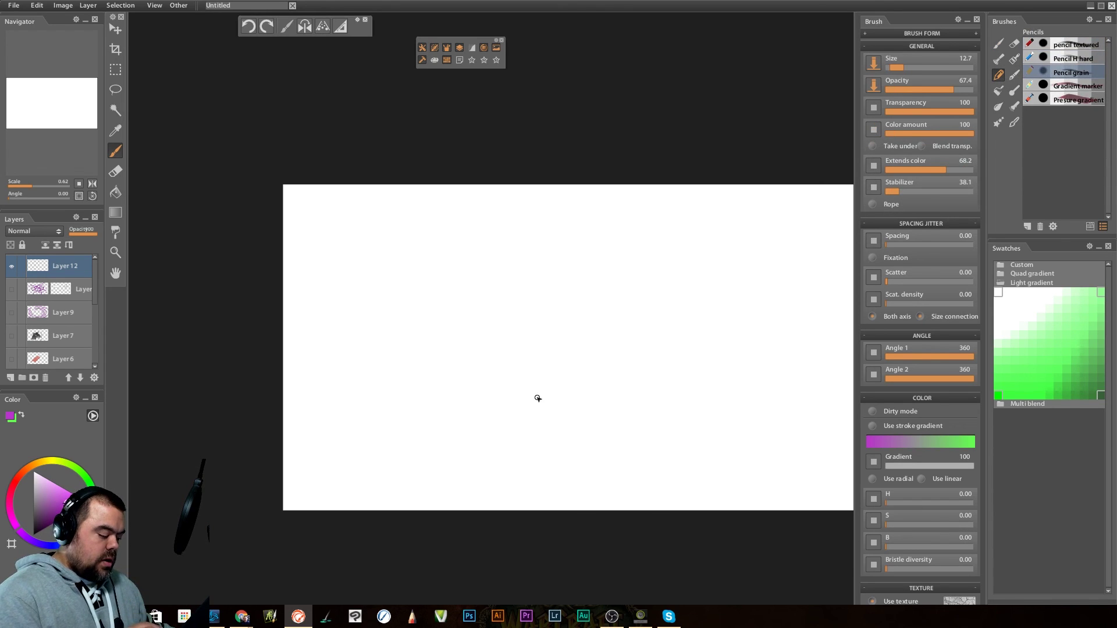
{"action": "left_click", "coordinate": [45, 523]}
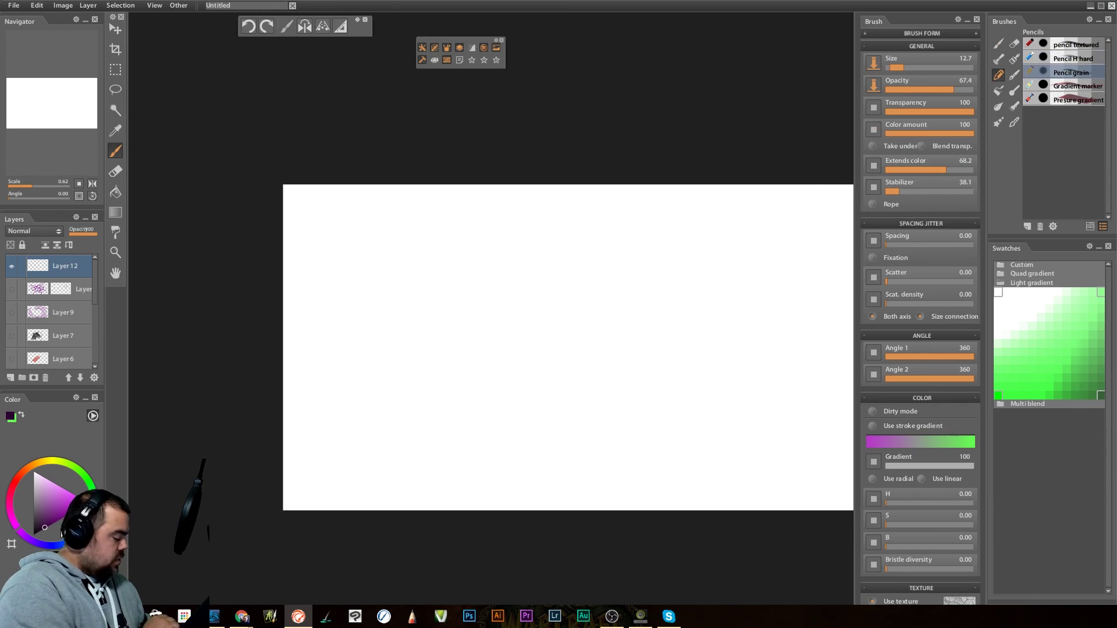
{"action": "left_click", "coordinate": [44, 528]}
{"action": "left_click_drag", "start_coordinate": [467, 456], "coordinate": [667, 301]}
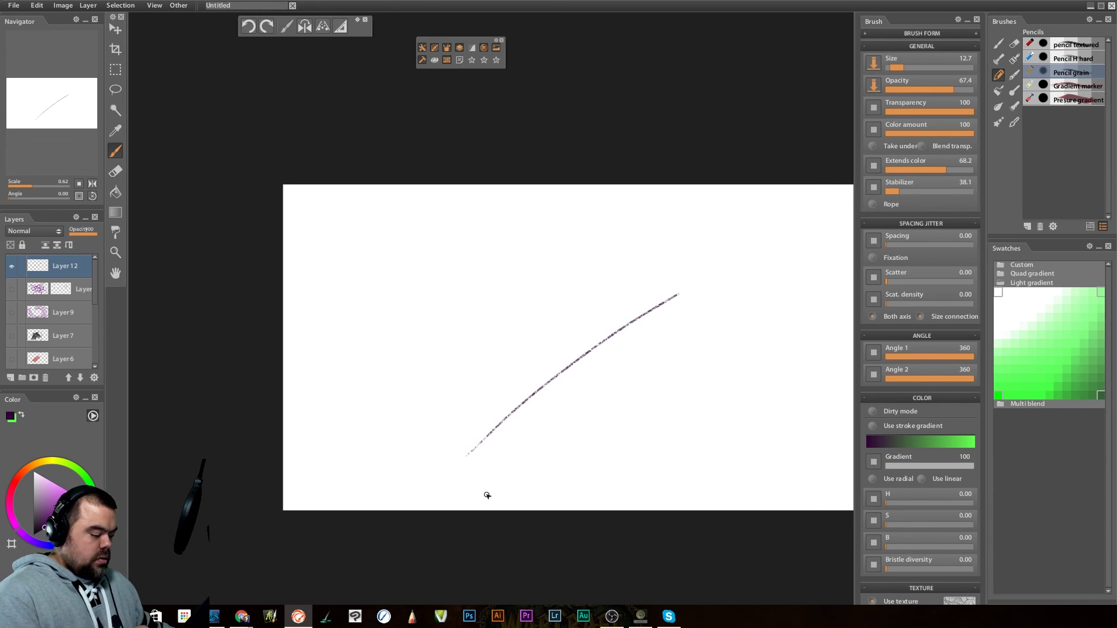
{"action": "key", "text": "ctrl+z"}
Pick the pencil textured brush, sketch several curved diagonal strokes on Layer 12, and undo the last one.
{"action": "left_click", "coordinate": [1071, 47]}
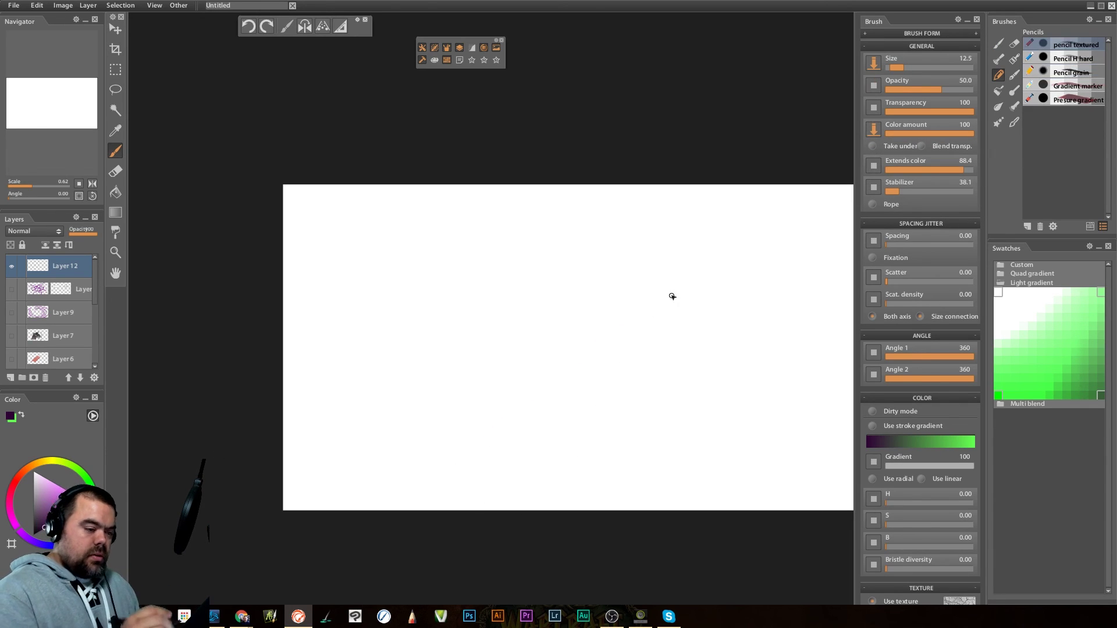
{"action": "left_click_drag", "start_coordinate": [446, 453], "coordinate": [673, 296]}
{"action": "left_click_drag", "start_coordinate": [527, 413], "coordinate": [742, 279]}
{"action": "mouse_move", "coordinate": [599, 402]}
{"action": "left_mouse_down"}
{"action": "mouse_move", "coordinate": [701, 322]}
{"action": "mouse_move", "coordinate": [703, 356]}
{"action": "mouse_move", "coordinate": [577, 490]}
{"action": "left_mouse_up"}
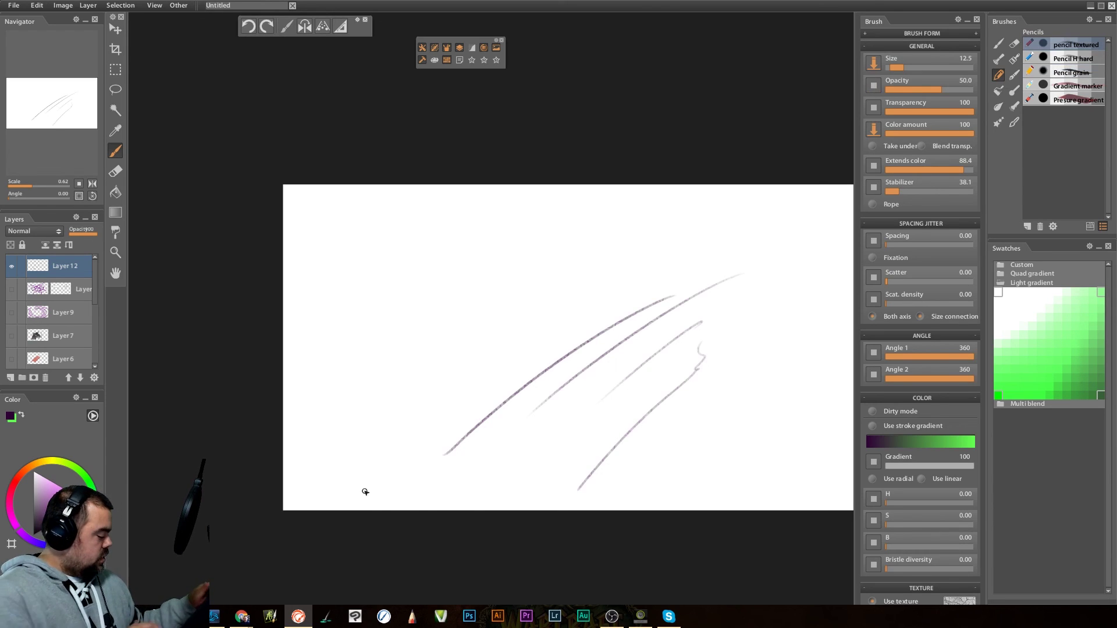
{"action": "key", "text": "ctrl+z"}
Choose dark grey, sketch more pencil strokes including a zigzag, and undo all the test strokes on Layer 12.
{"action": "left_click", "coordinate": [33, 523]}
{"action": "left_click_drag", "start_coordinate": [515, 468], "coordinate": [627, 374]}
{"action": "mouse_move", "coordinate": [576, 462]}
{"action": "left_mouse_down"}
{"action": "mouse_move", "coordinate": [661, 399]}
{"action": "mouse_move", "coordinate": [767, 465]}
{"action": "left_mouse_up"}
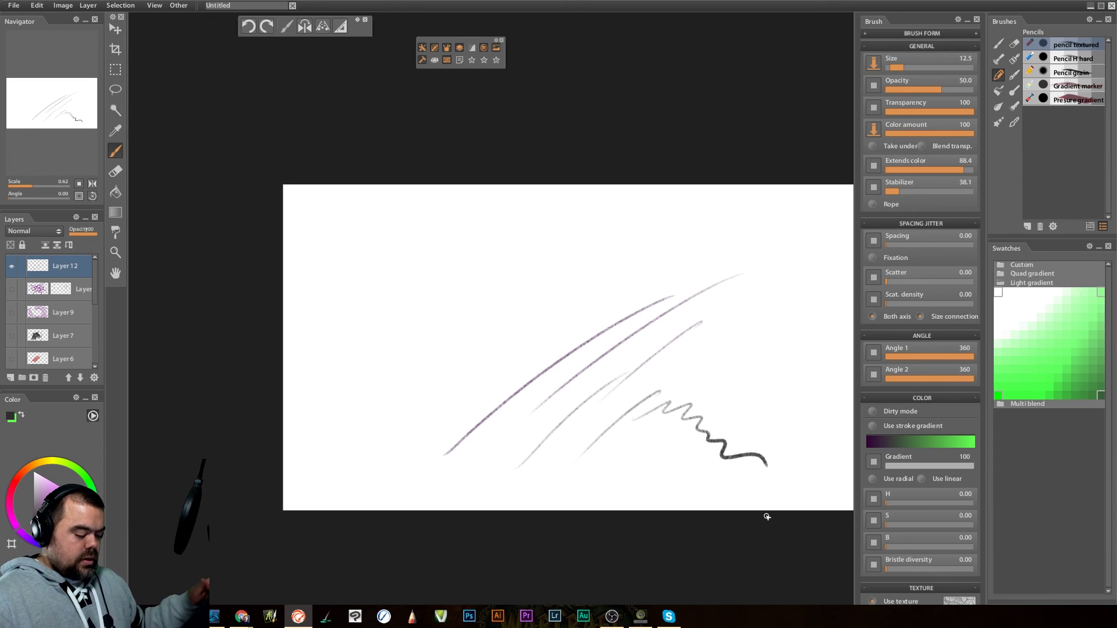
{"action": "key", "text": "ctrl+z"}
{"action": "key", "text": "ctrl+z"}
{"action": "key", "text": "ctrl+z"}
{"action": "key", "text": "ctrl+z"}
{"action": "key", "text": "ctrl+z"}
Open the new canvas dialog, review its size presets, and cancel without creating a canvas.
{"action": "left_click", "coordinate": [14, 5]}
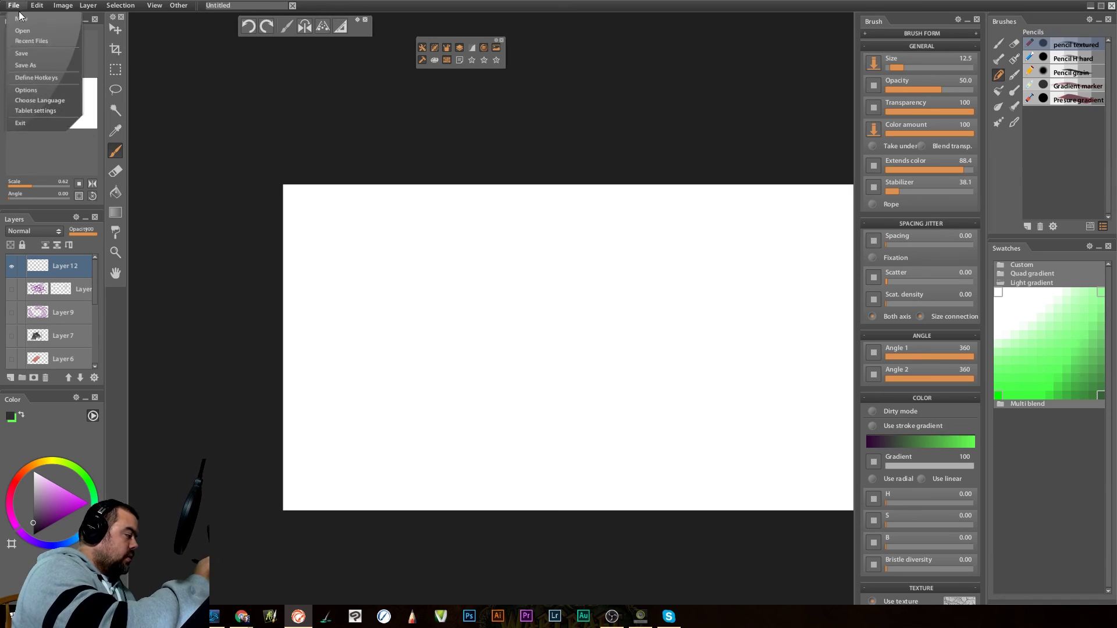
{"action": "left_click", "coordinate": [29, 19]}
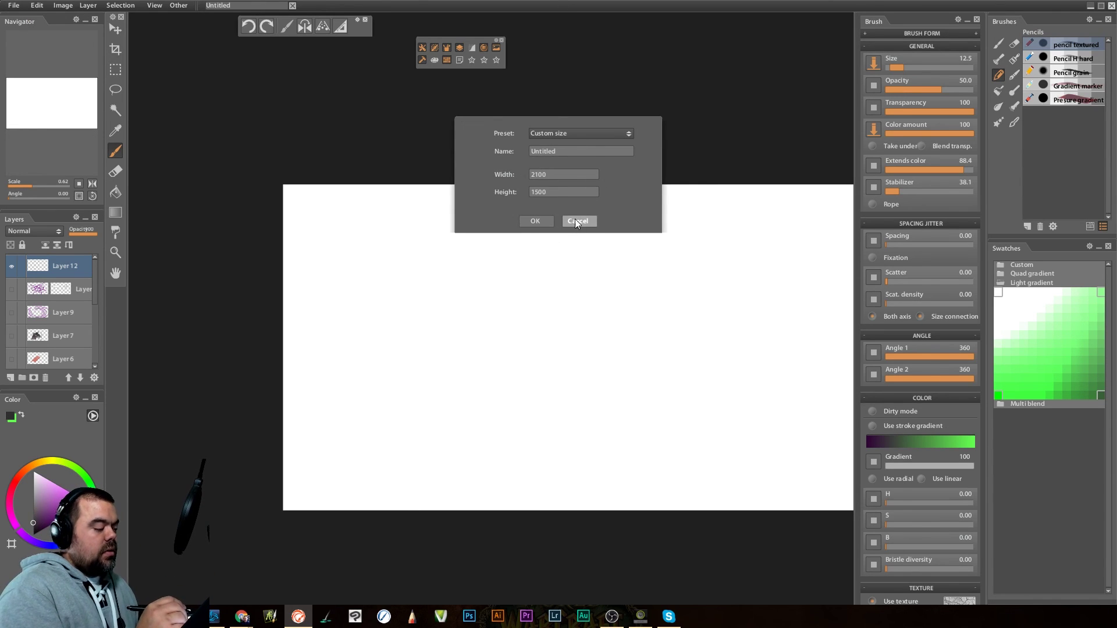
{"action": "left_click", "coordinate": [589, 132]}
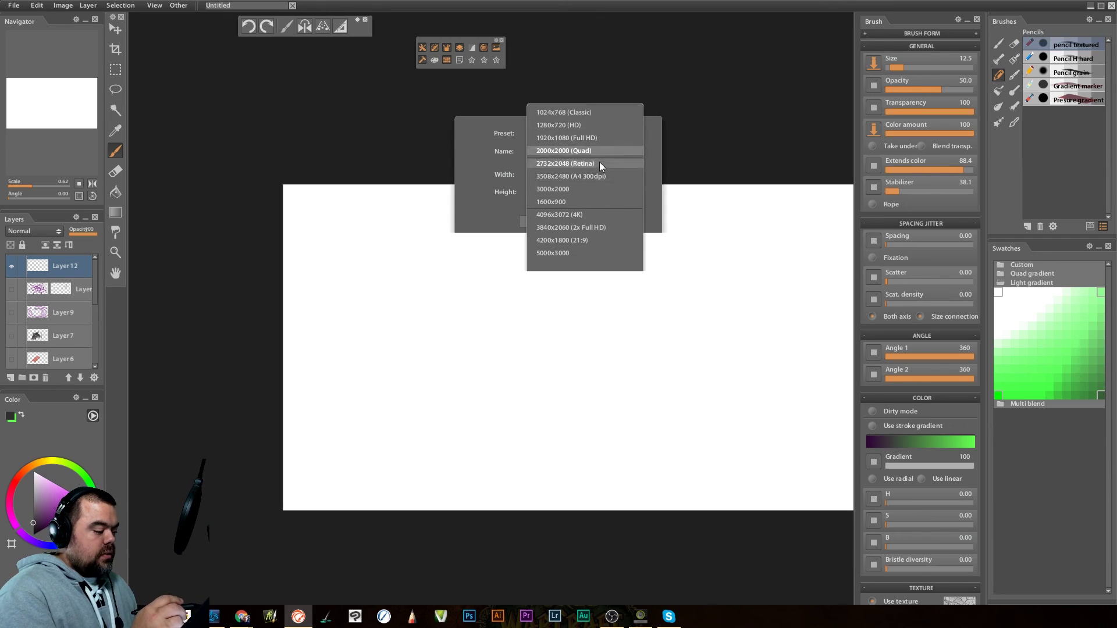
{"action": "left_click", "coordinate": [585, 420]}
{"action": "left_click", "coordinate": [576, 219]}
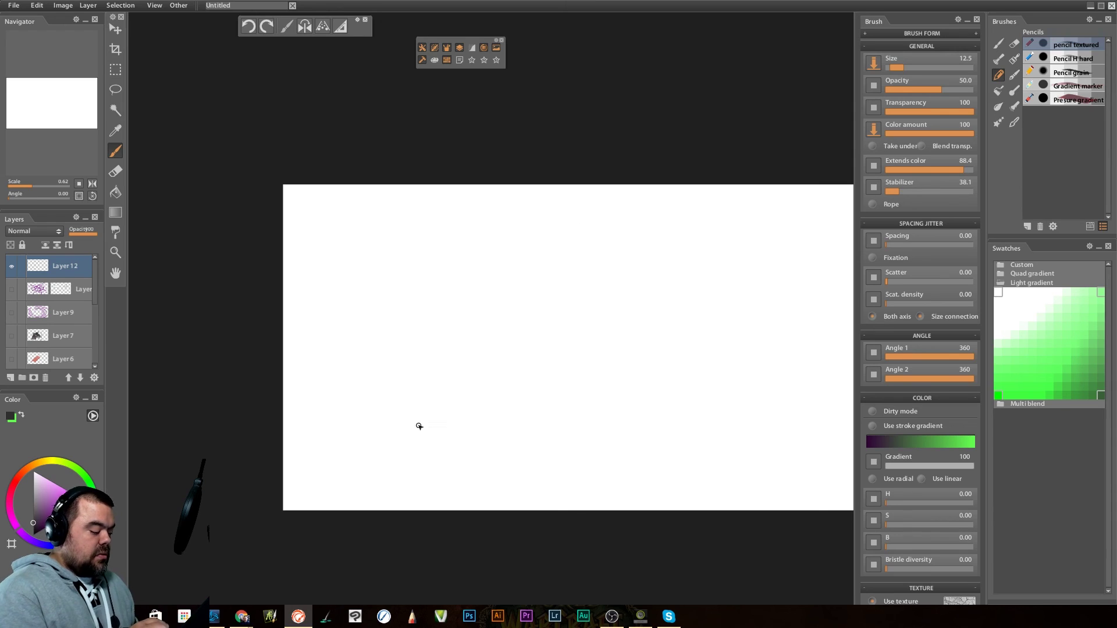
Sketch a sweeping dark grey pencil curve that doubles back into a zigzag in the middle of the canvas.
{"action": "mouse_move", "coordinate": [454, 386]}
{"action": "left_mouse_down"}
{"action": "mouse_move", "coordinate": [692, 229]}
{"action": "mouse_move", "coordinate": [598, 342]}
{"action": "mouse_move", "coordinate": [604, 369]}
{"action": "mouse_move", "coordinate": [647, 373]}
{"action": "left_mouse_up"}
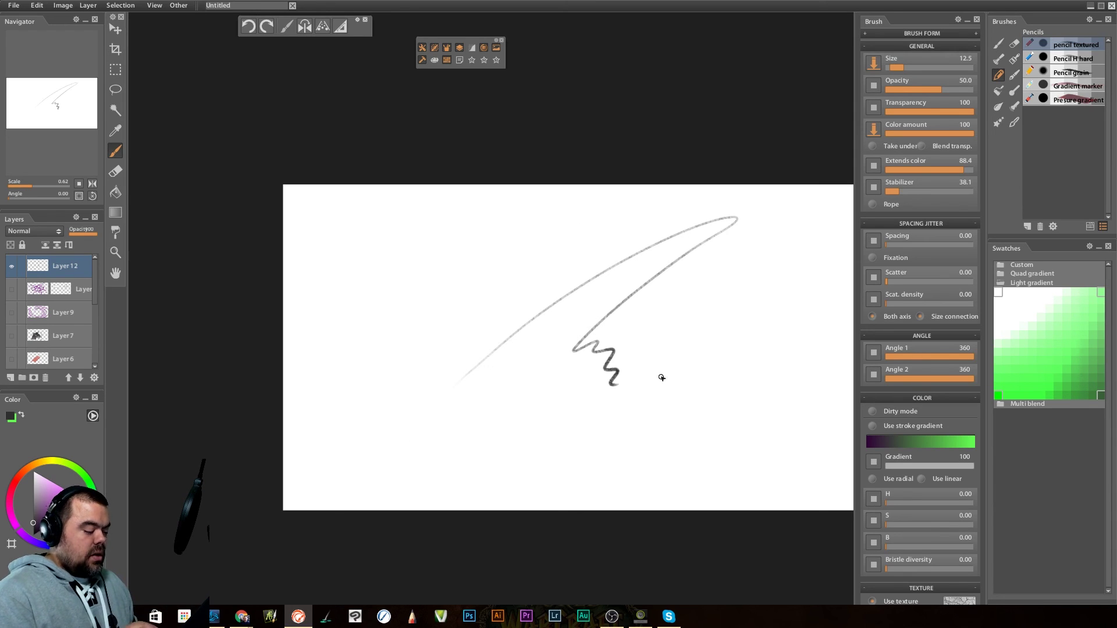